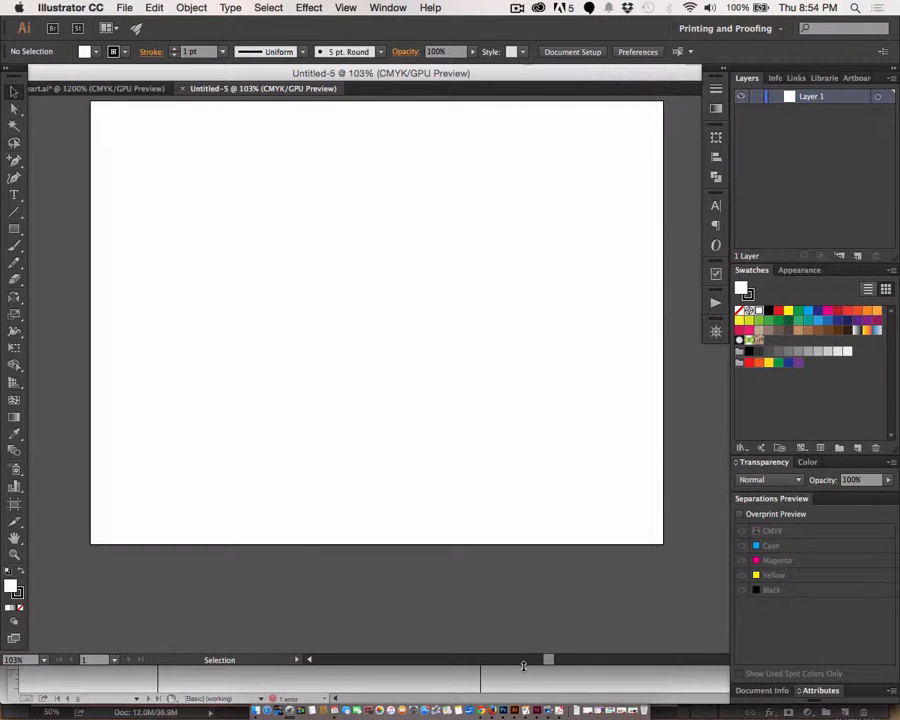
Step: Show the Appearance panel and create a wide area text box across the upper artboard containing the word LOVE
click(386, 7)
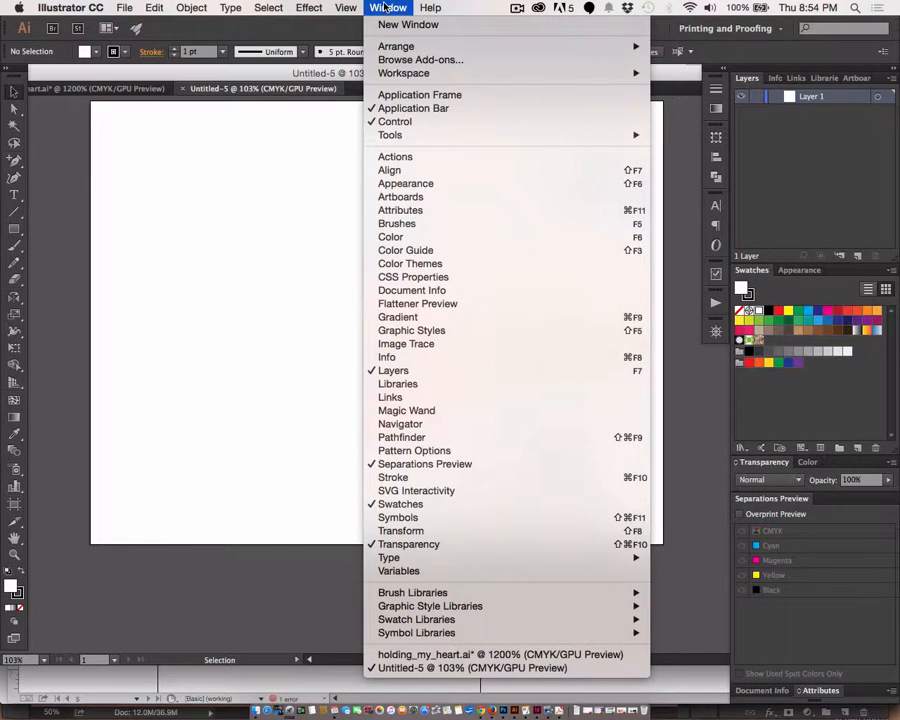
click(410, 184)
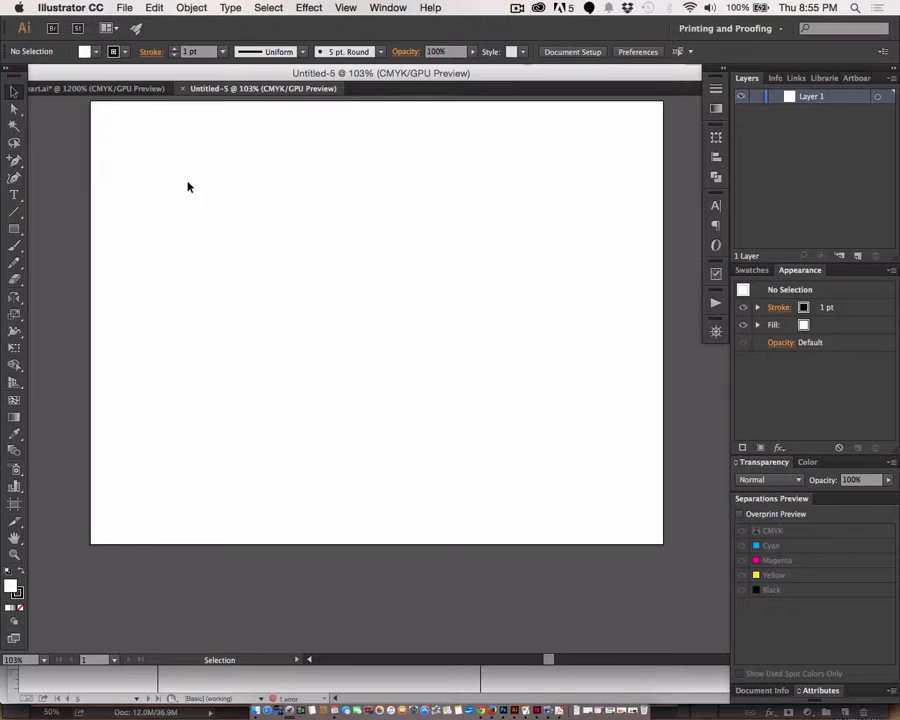
click(15, 197)
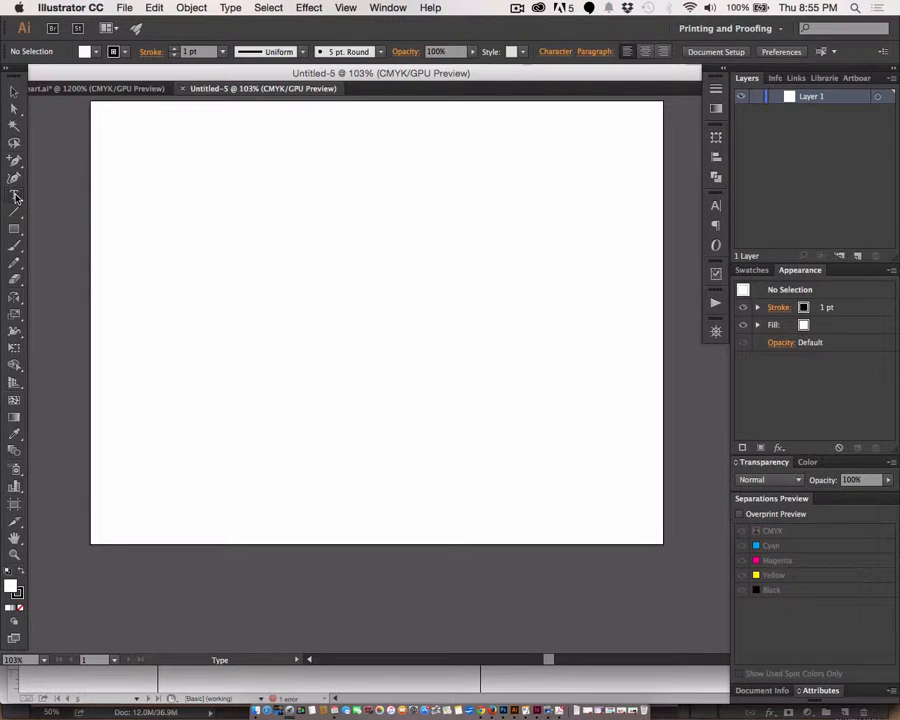
drag(129, 178, 612, 316)
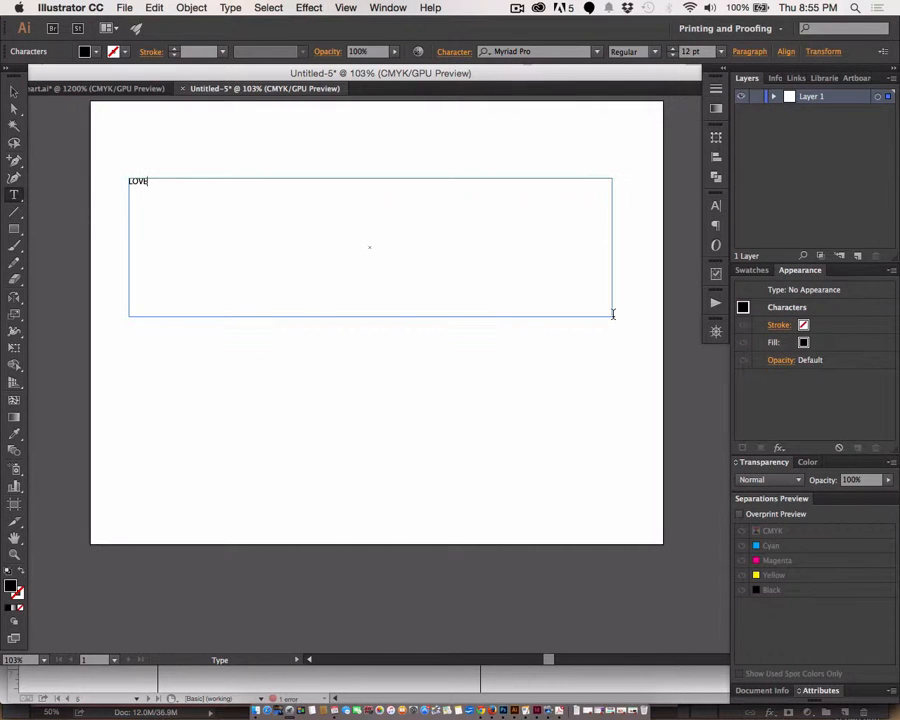
Step: Enlarge the word LOVE to a font size of 260 pt
drag(171, 179, 102, 179)
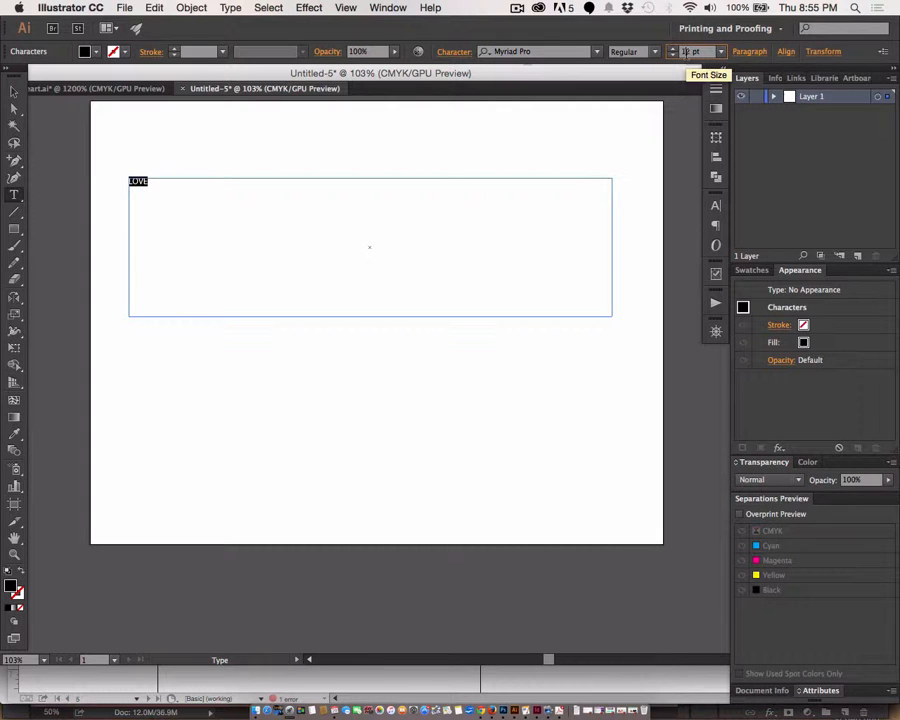
key(shift+Up)
key(shift+Up)
key(shift+Up)
key(shift+Up)
key(shift+Up)
key(shift+Up)
key(shift+Up)
key(shift+Up)
key(shift+Up)
key(shift+Up)
key(shift+Up)
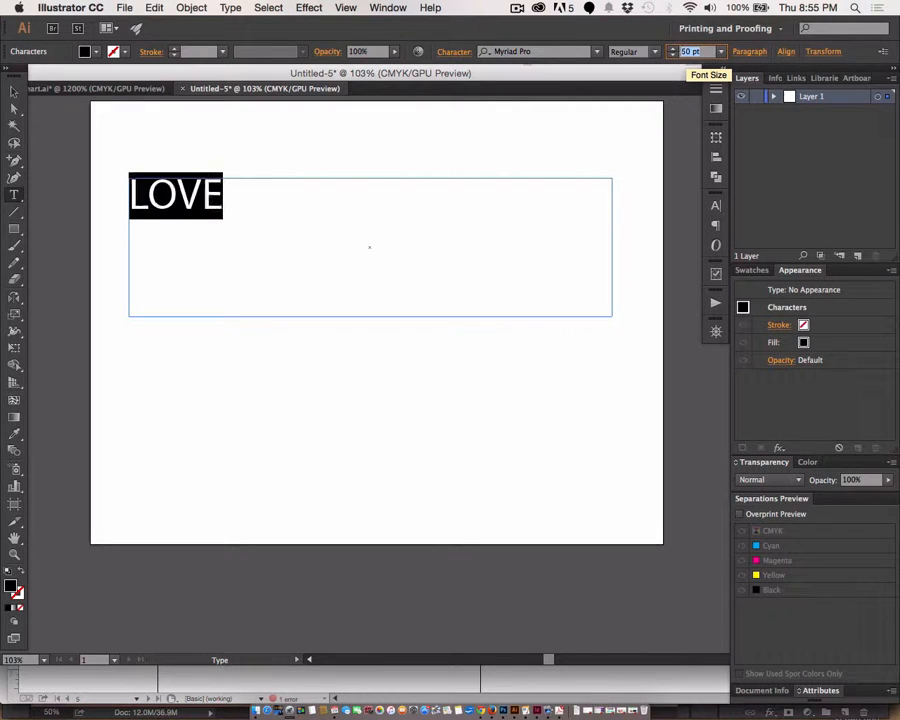
key(shift+Up)
key(shift+Up)
key(shift+Up)
key(shift+Up)
key(shift+Up)
key(shift+Up)
key(shift+Up)
key(shift+Up)
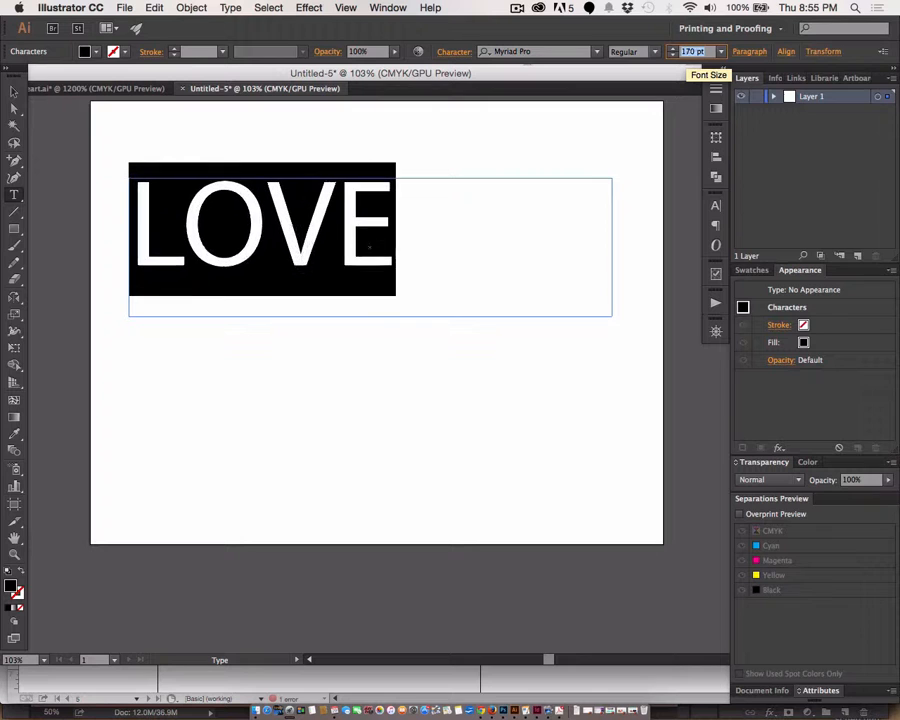
key(shift+Up)
key(shift+Up)
key(shift+Up)
key(shift+Up)
key(shift+Up)
key(shift+Up)
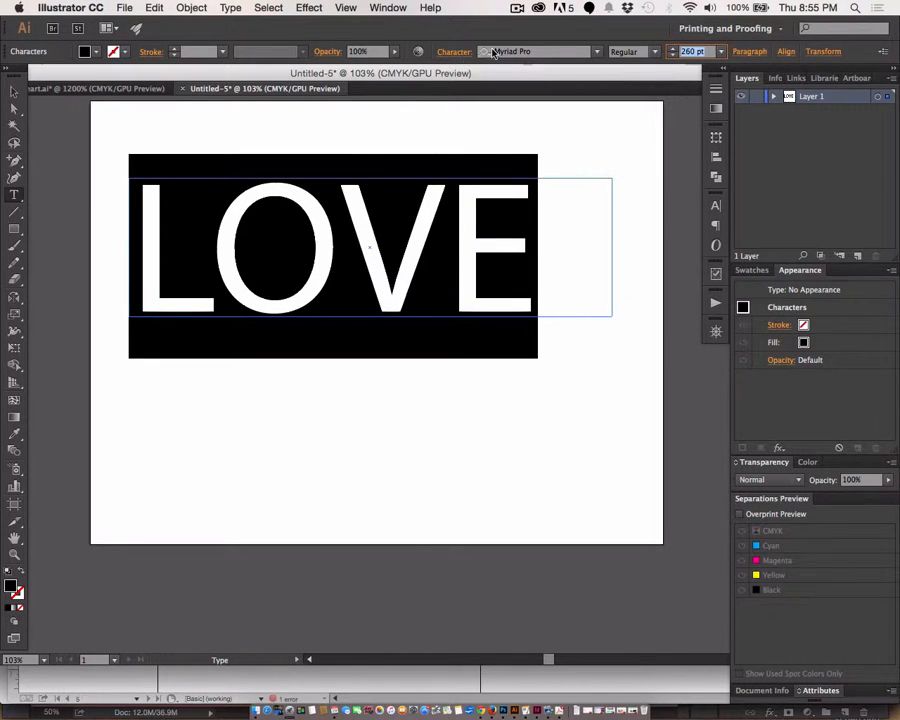
Step: Change the font of the word LOVE to Cooper Std Black
click(597, 52)
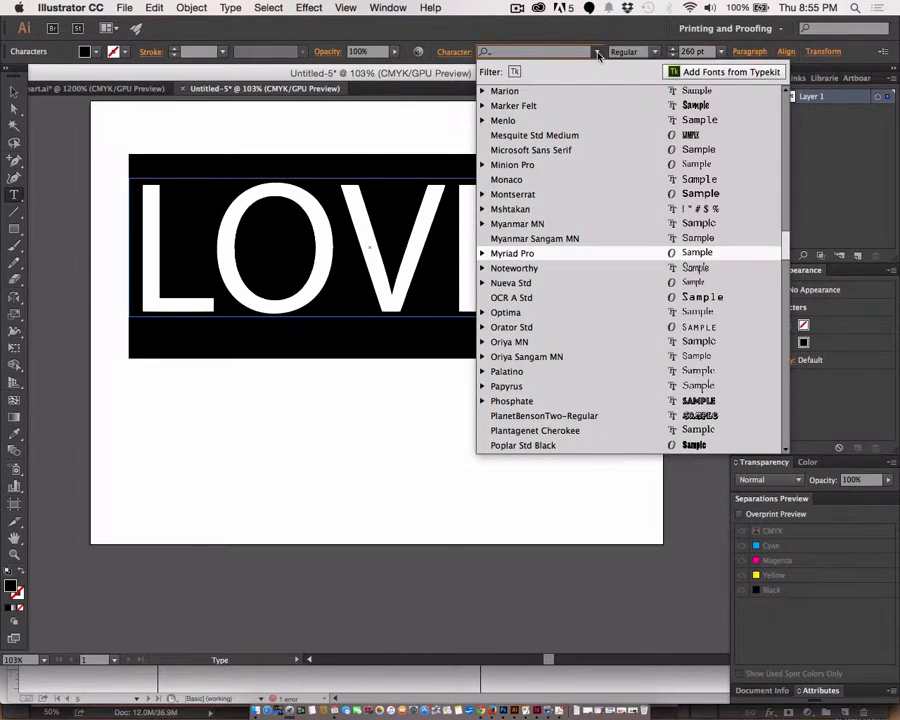
scroll(639, 289, up, 10)
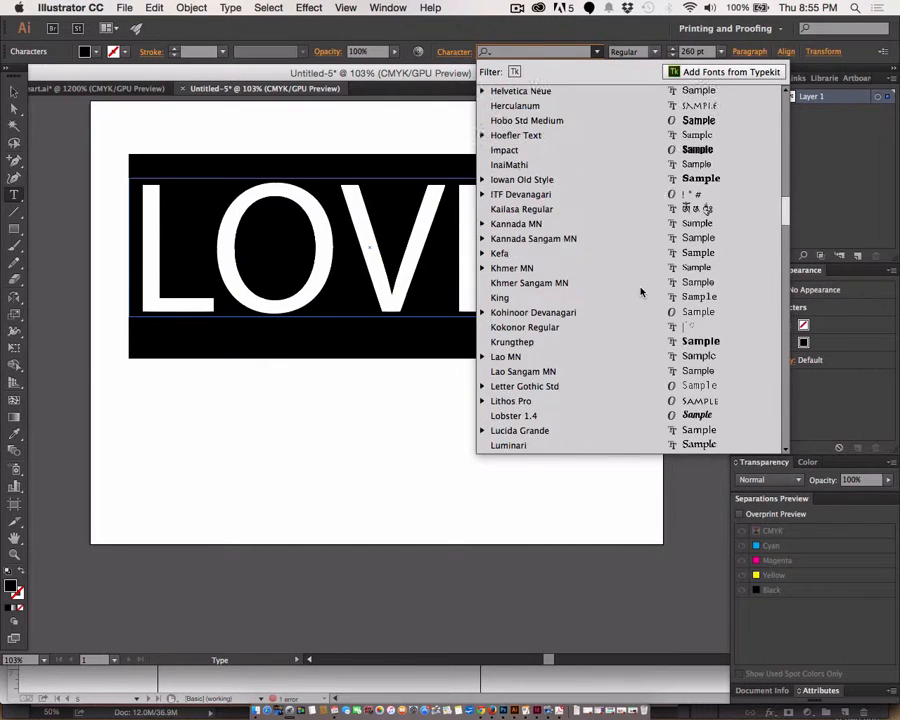
scroll(641, 291, up, 10)
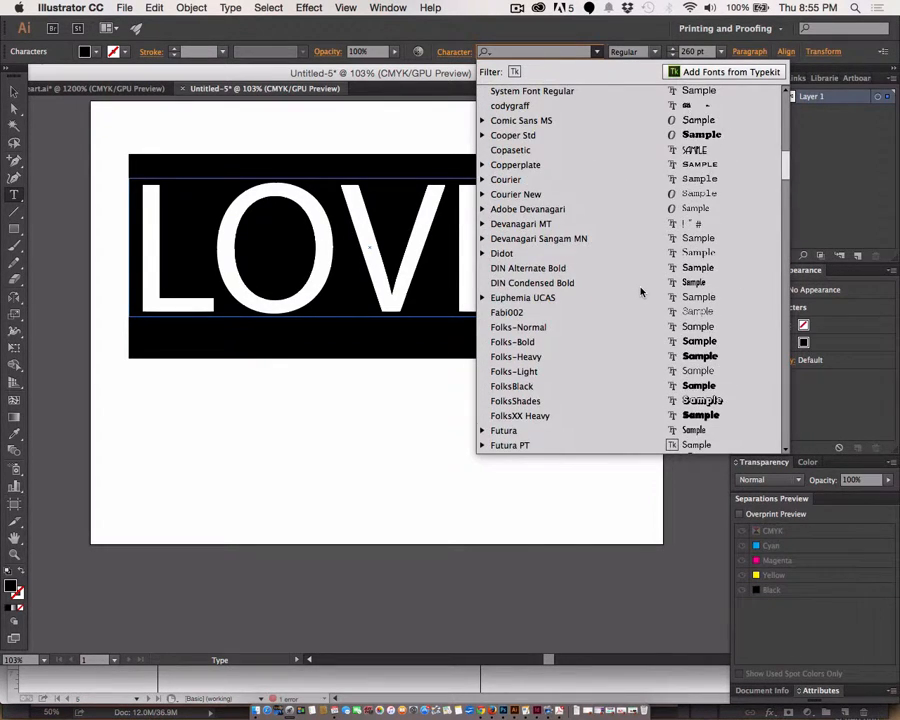
scroll(641, 291, up, 4)
scroll(641, 291, up, 10)
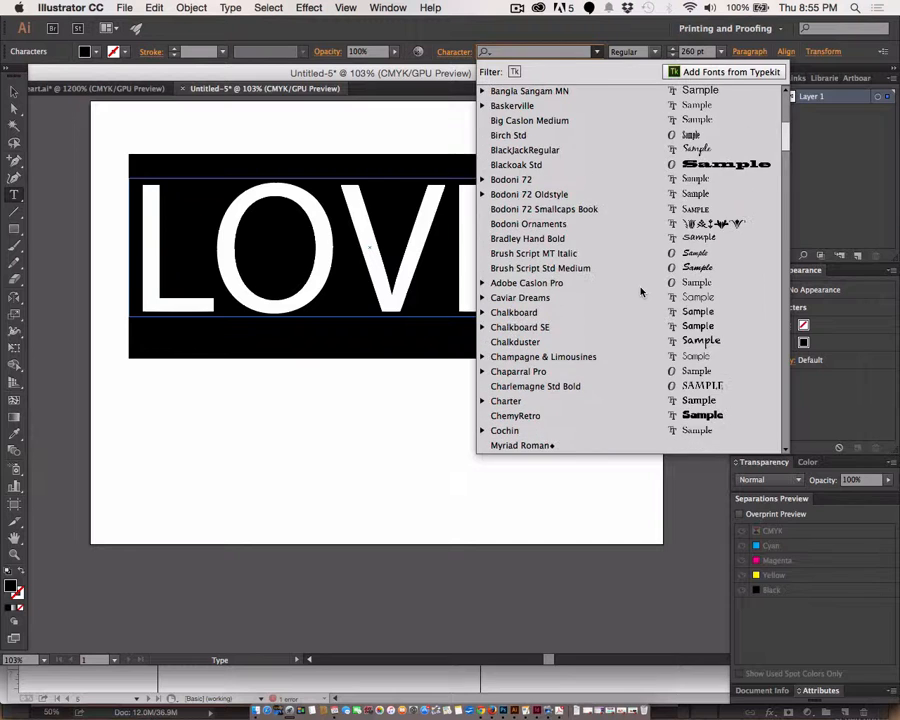
scroll(641, 291, up, 4)
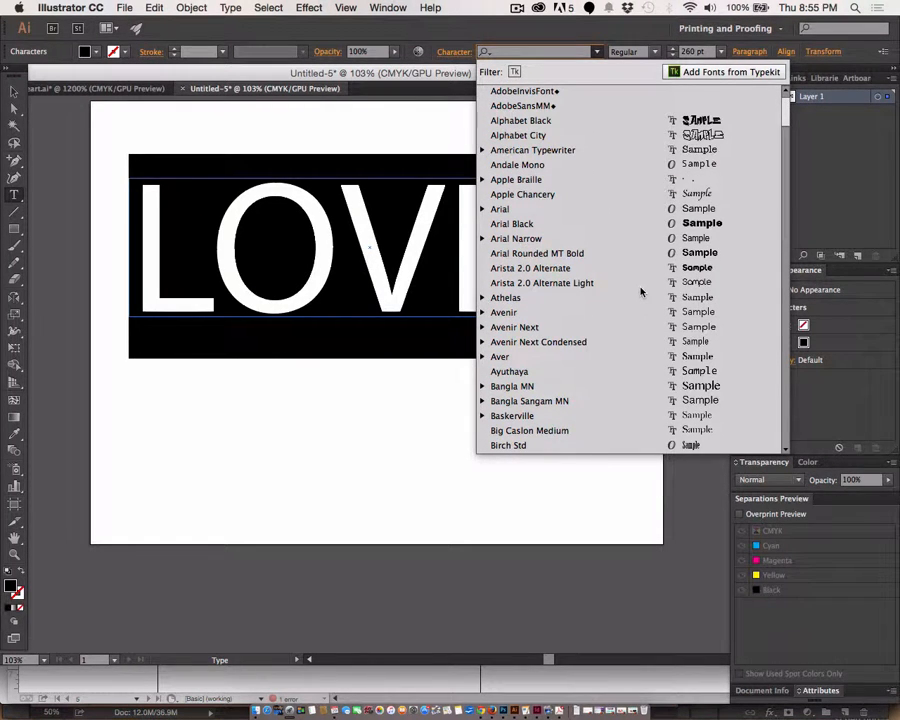
scroll(641, 291, down, 12)
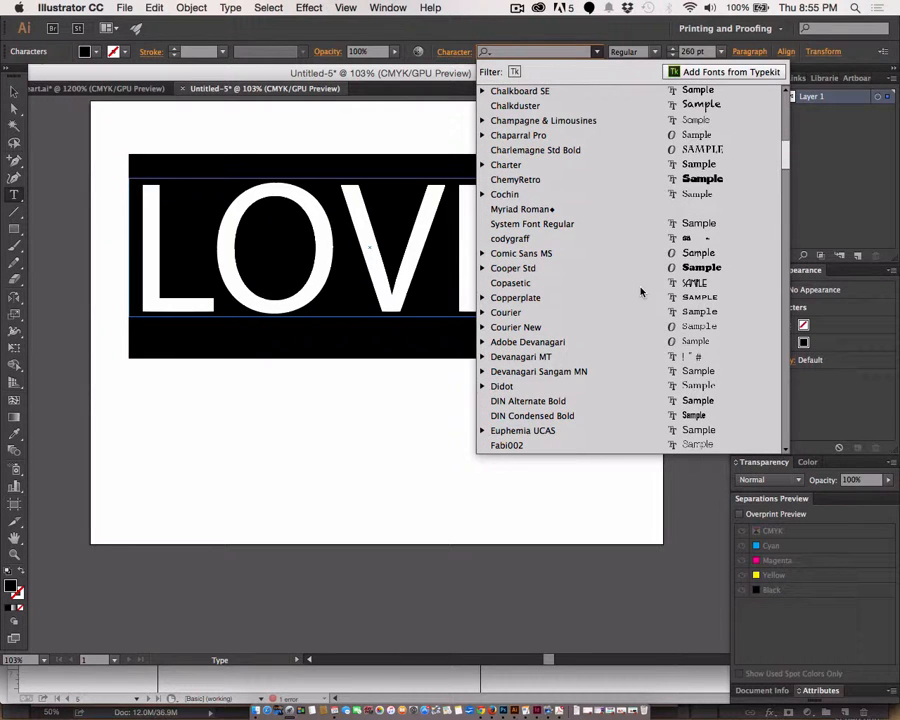
click(703, 269)
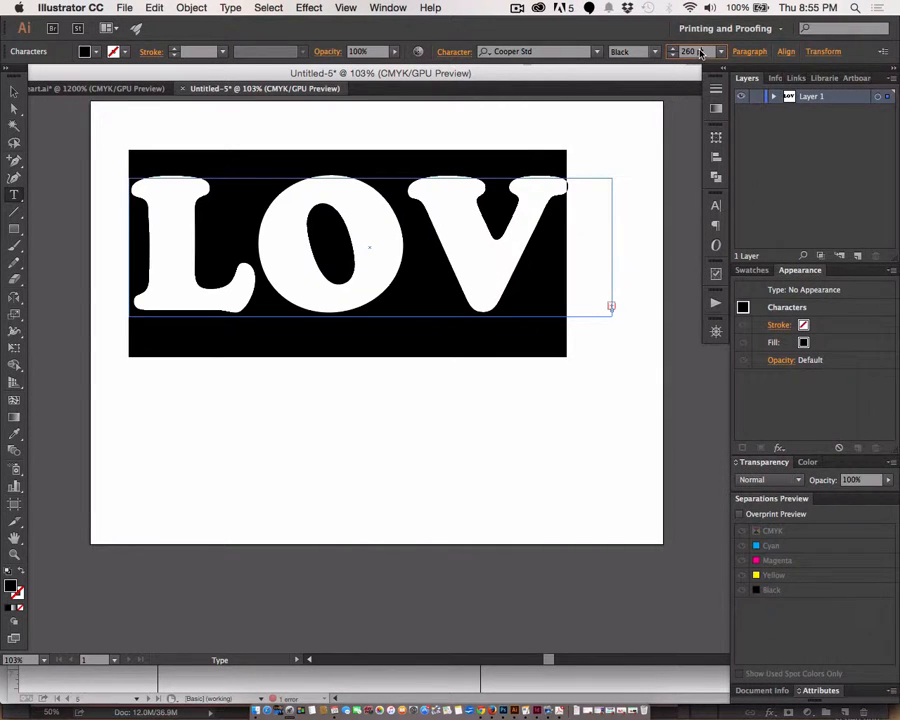
Step: Reduce the font size of LOVE to 210 pt so the whole word fits the text box
click(700, 53)
key(shift+Down)
key(shift+Down)
key(shift+Down)
key(shift+Down)
key(shift+Down)
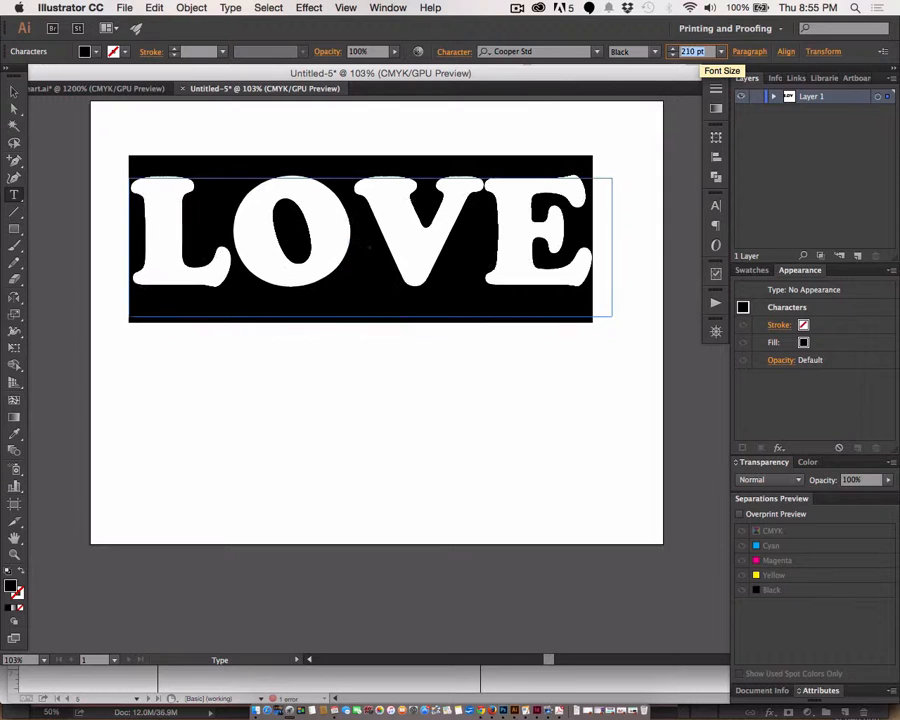
Step: Show the Character settings and tighten the kerning between the O and V of LOVE to -60
click(363, 218)
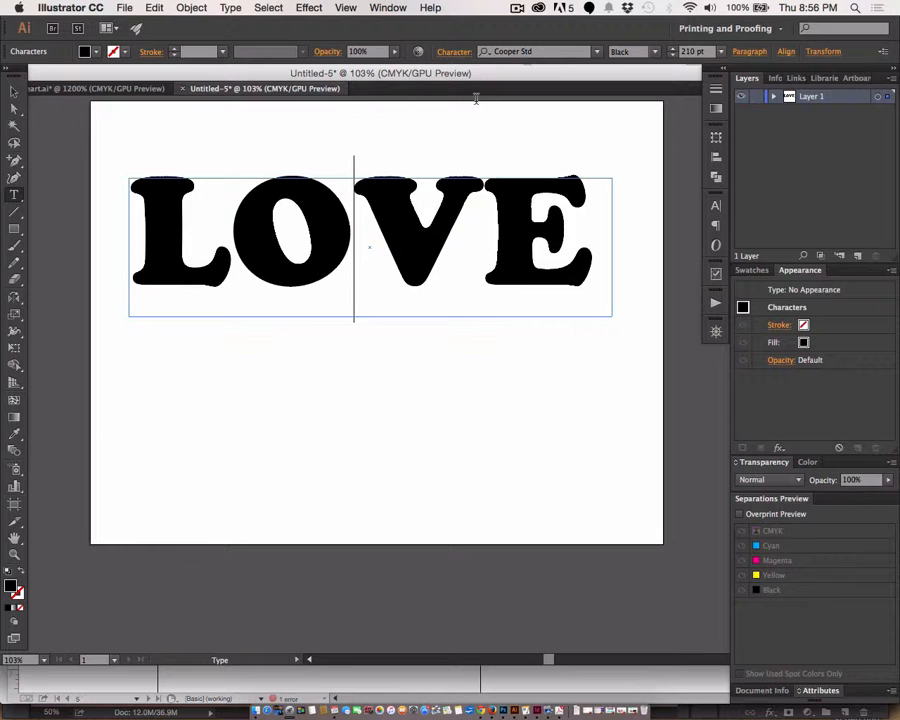
click(388, 8)
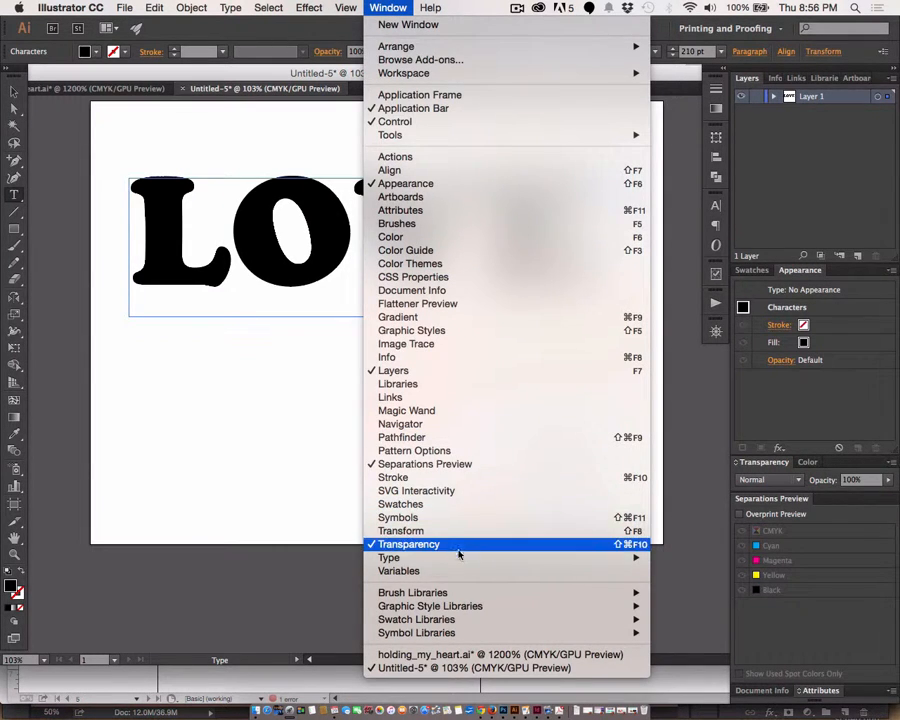
mouse_move(458, 561)
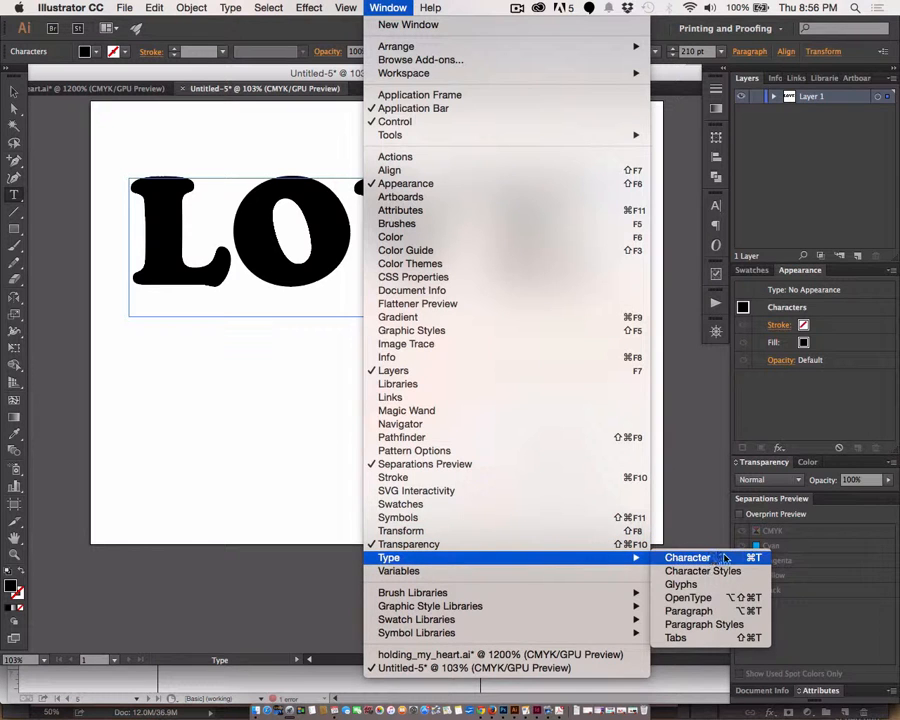
click(687, 558)
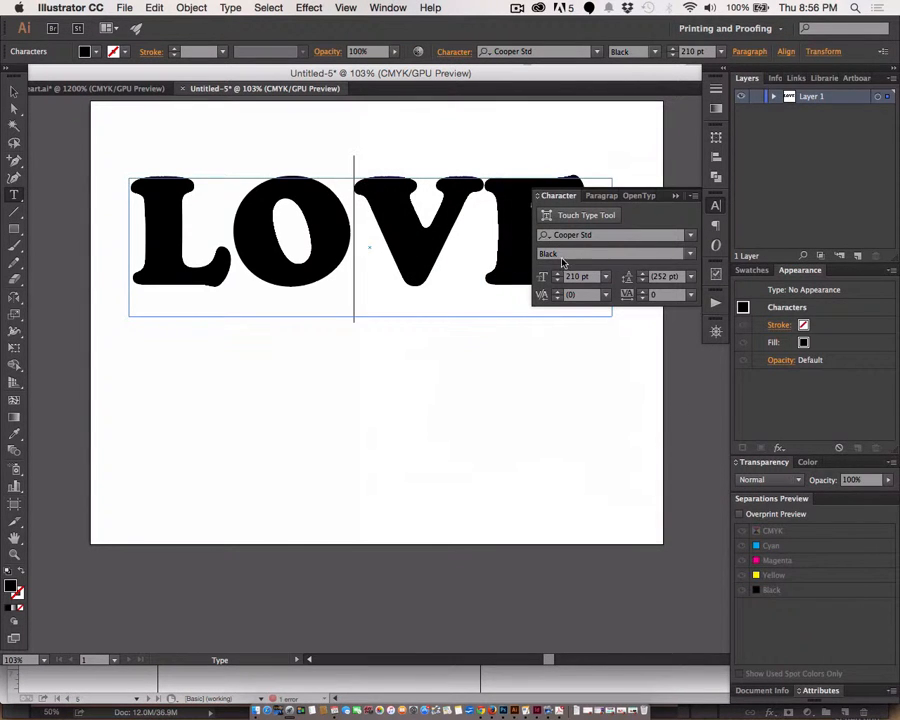
click(351, 240)
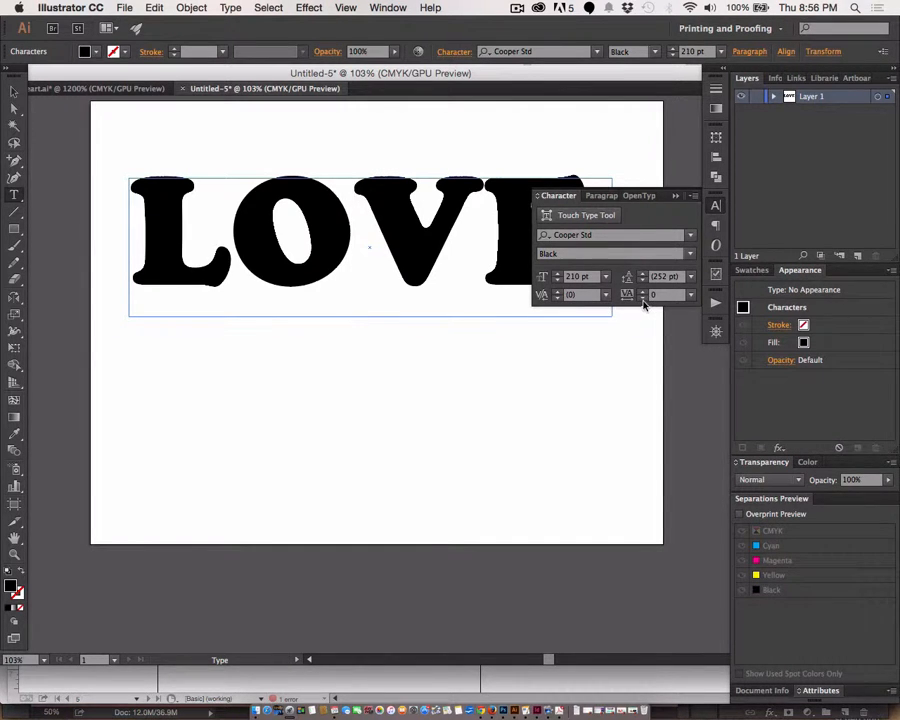
click(558, 300)
click(559, 300)
click(559, 300)
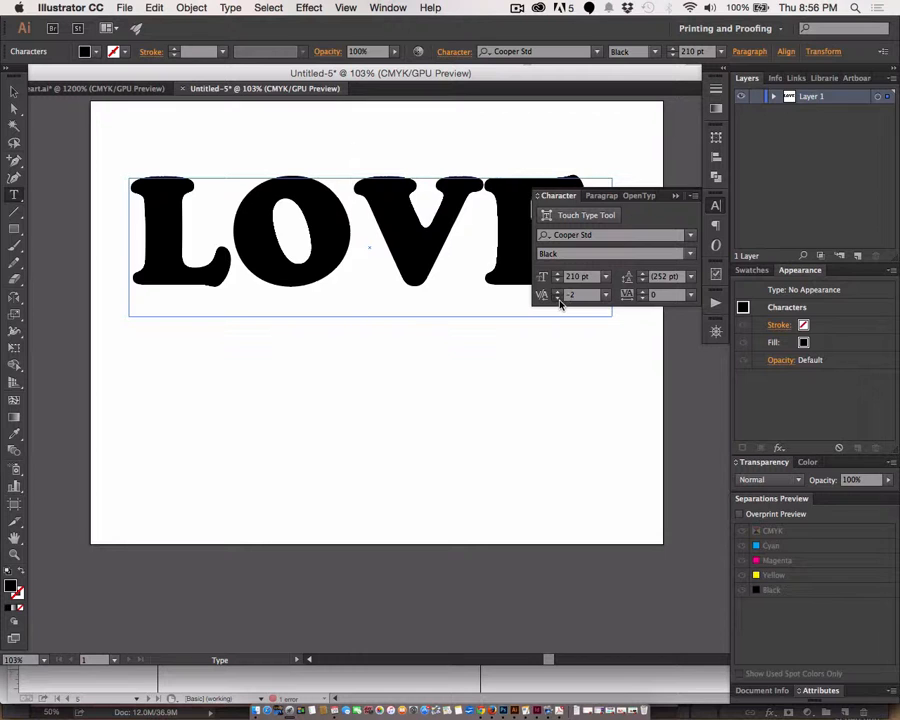
click(559, 300)
click(559, 300)
click(559, 300)
click(559, 300)
click(559, 300)
click(559, 300)
click(559, 300)
click(559, 300)
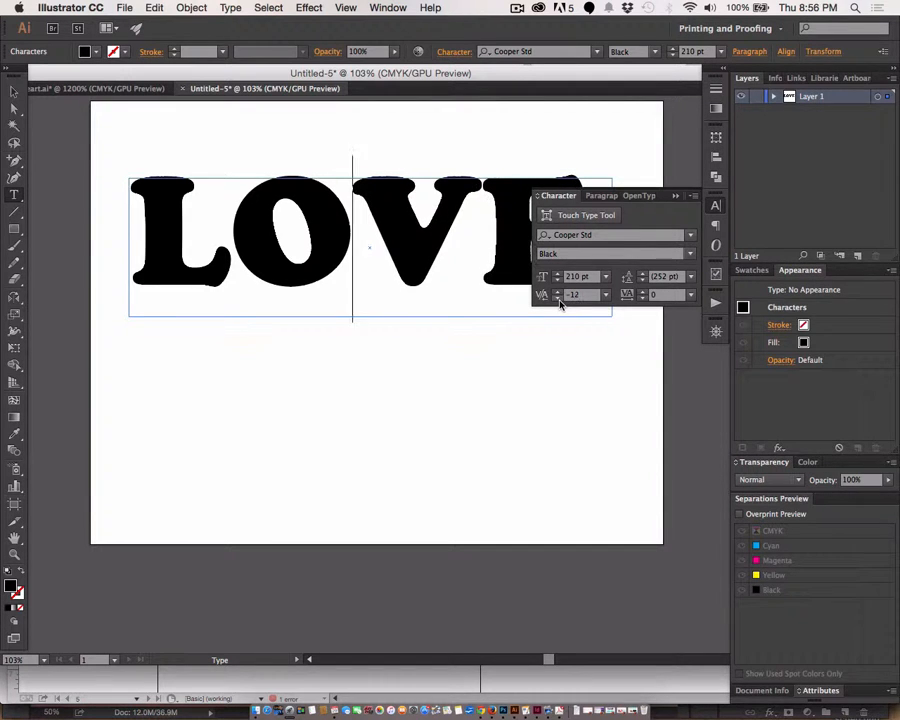
click(559, 300)
click(559, 300)
click(559, 300)
click(559, 300)
click(559, 300)
click(559, 300)
click(559, 300)
click(559, 300)
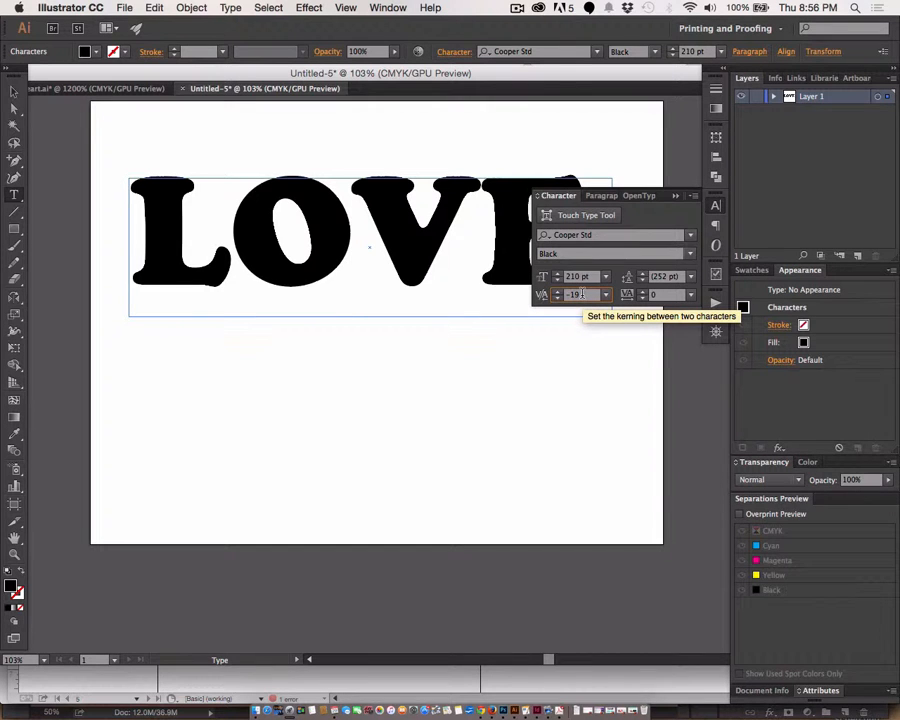
key(shift+Down)
key(shift+Down)
key(shift+Down)
key(shift+Down)
key(shift+Down)
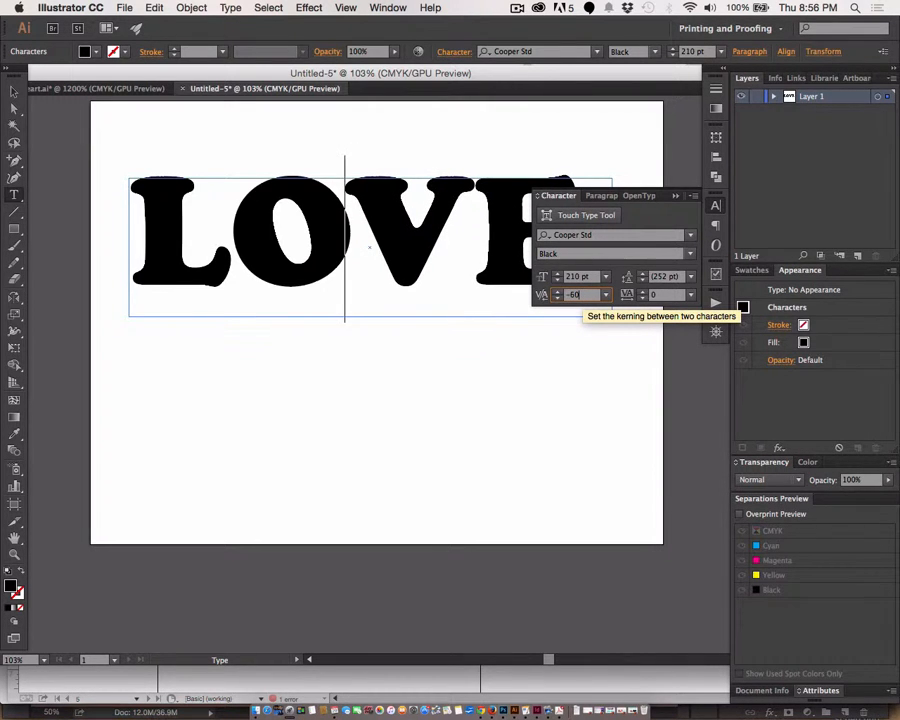
Step: Widen the kerning between the V and E of LOVE to 50
click(479, 187)
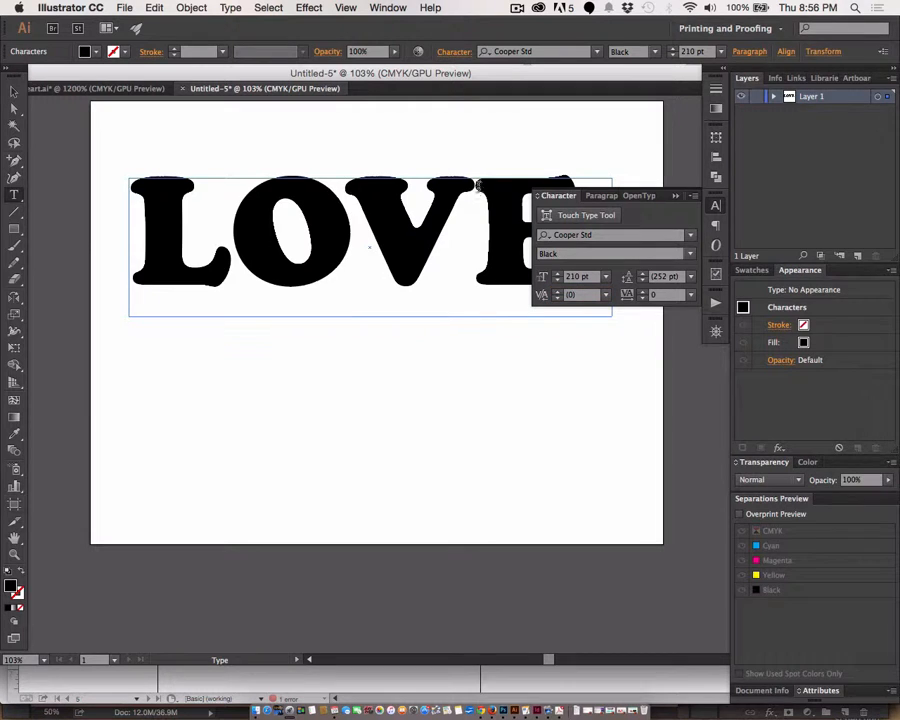
click(581, 297)
text(10)
key(shift+Up)
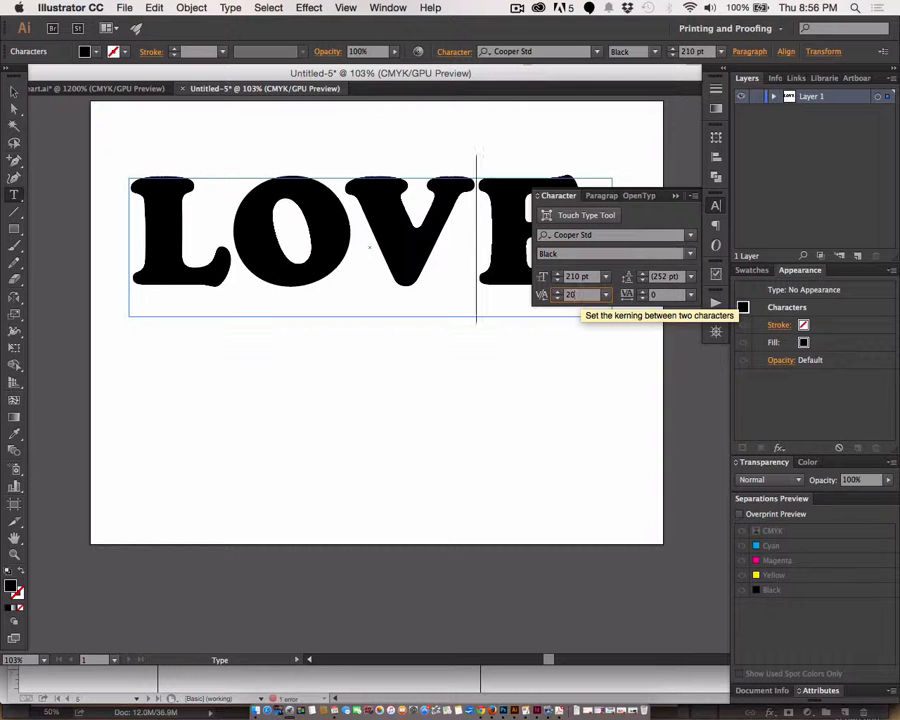
key(shift+Up)
key(shift+Up)
key(shift+Up)
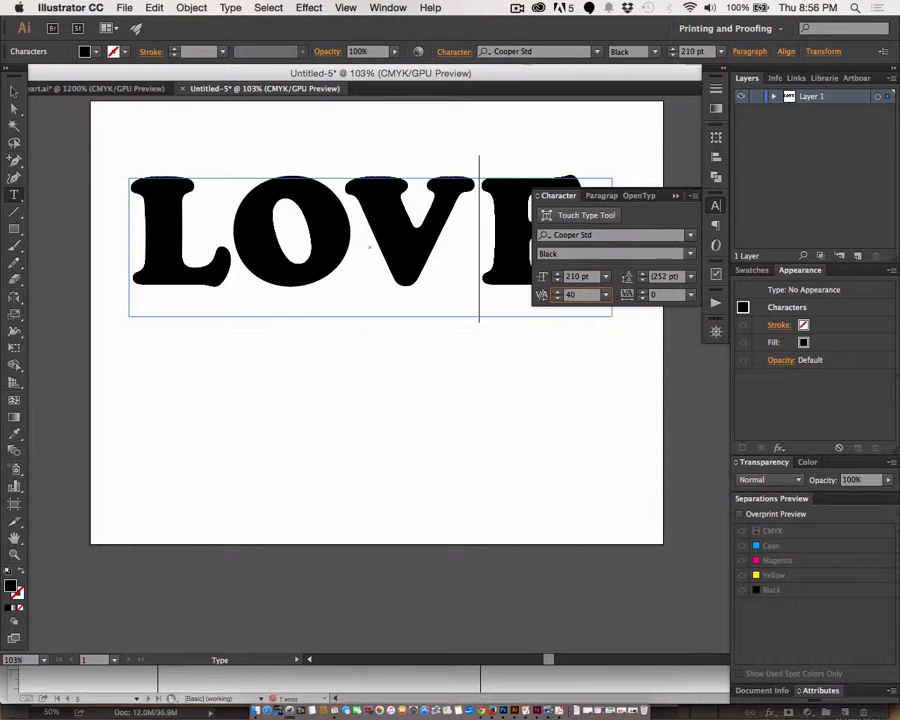
key(shift+Up)
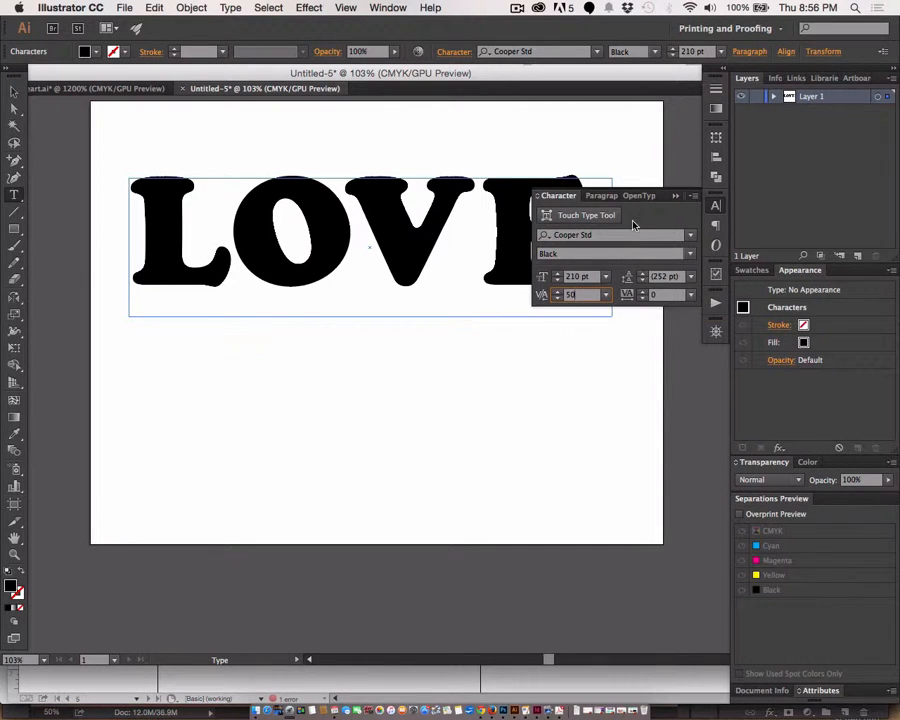
Step: Collapse the Character settings, finish text editing and move the LOVE text block down to the middle of the artboard
click(676, 195)
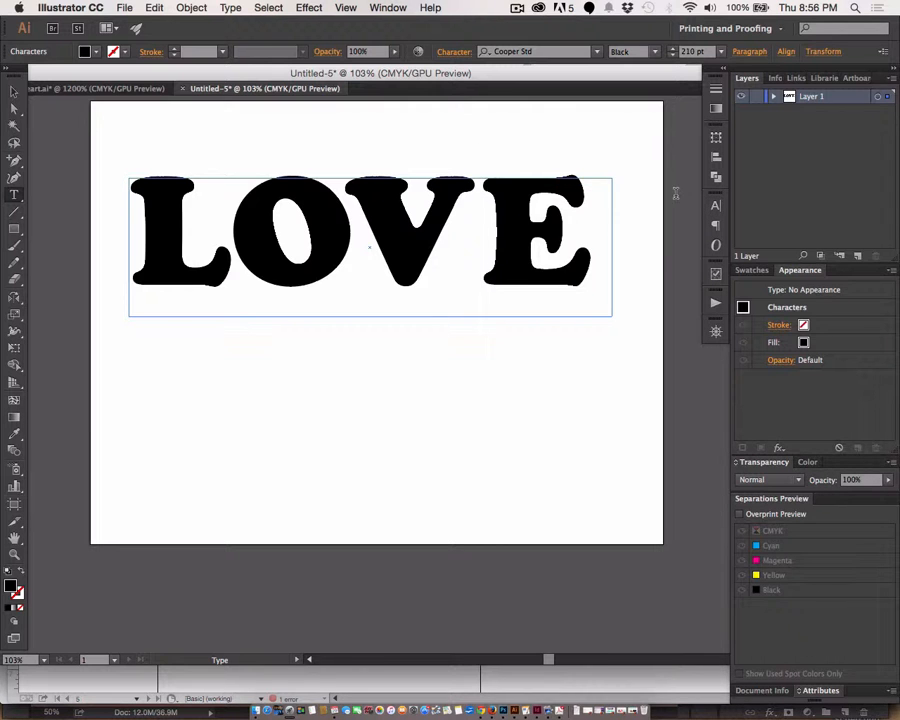
key(Escape)
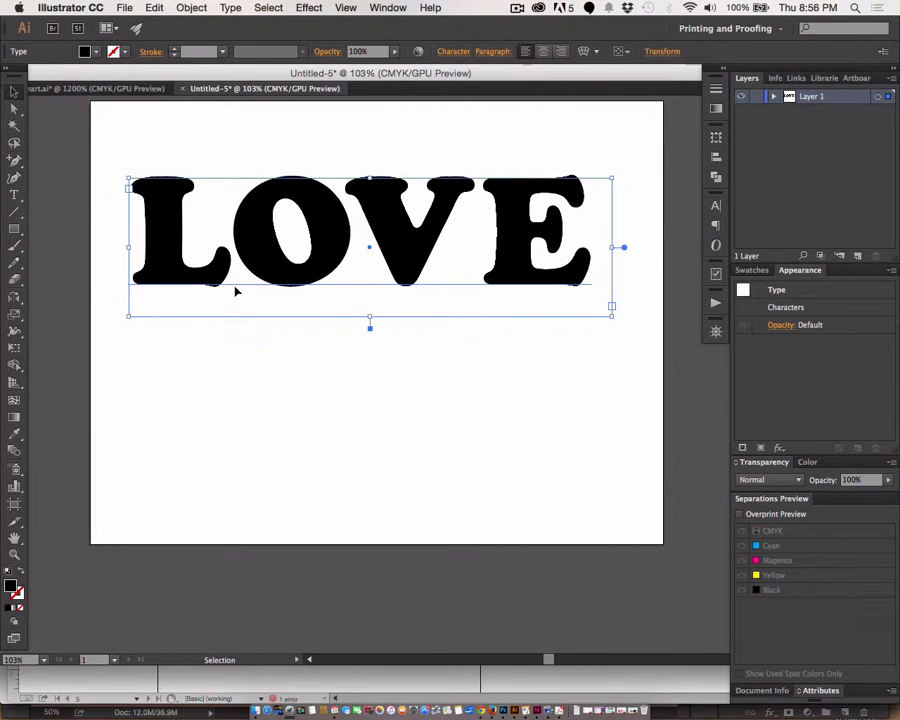
drag(255, 267, 306, 343)
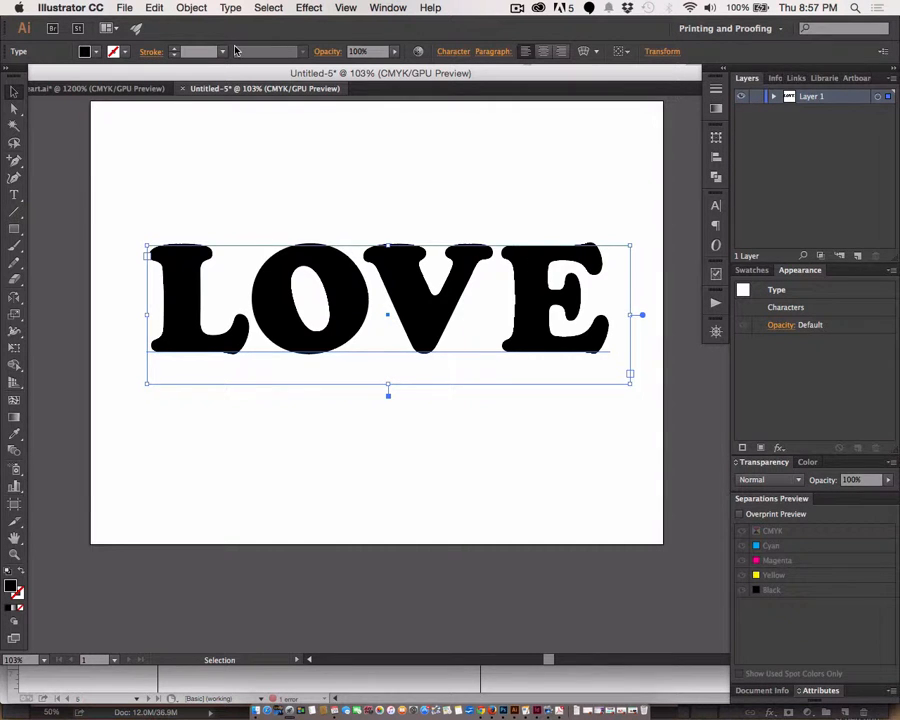
Step: Reselect the LOVE text block with the Direct Selection tool and copy it to the clipboard
click(14, 108)
click(216, 193)
click(164, 275)
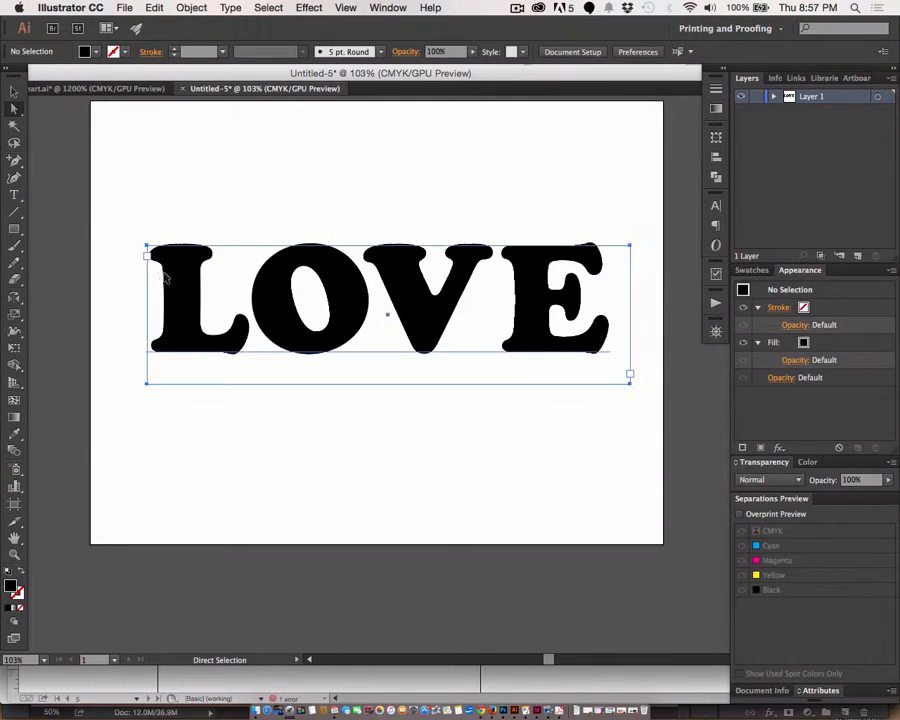
click(156, 8)
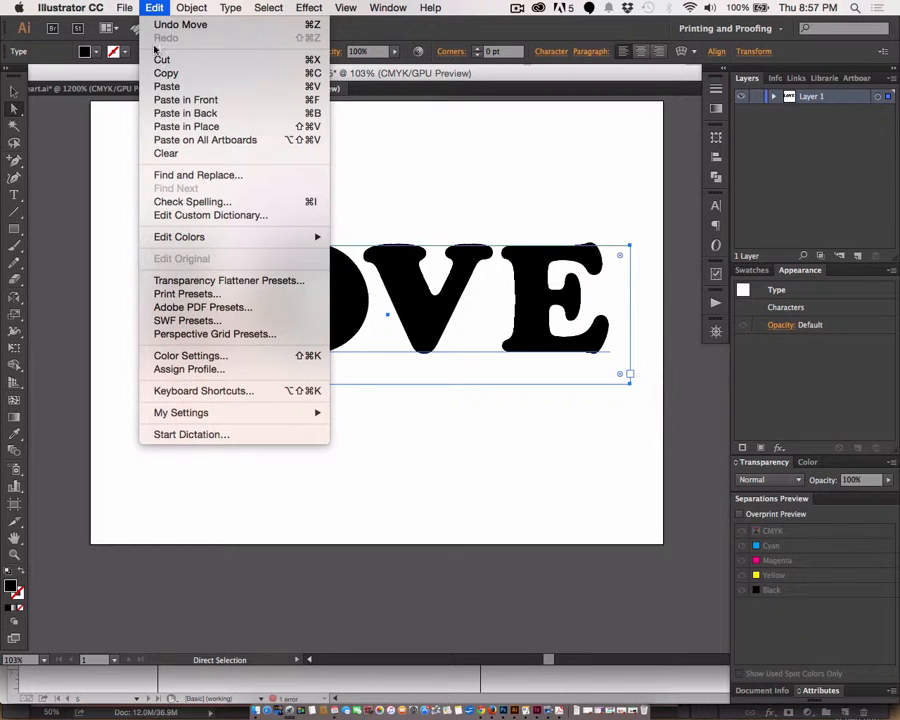
click(165, 73)
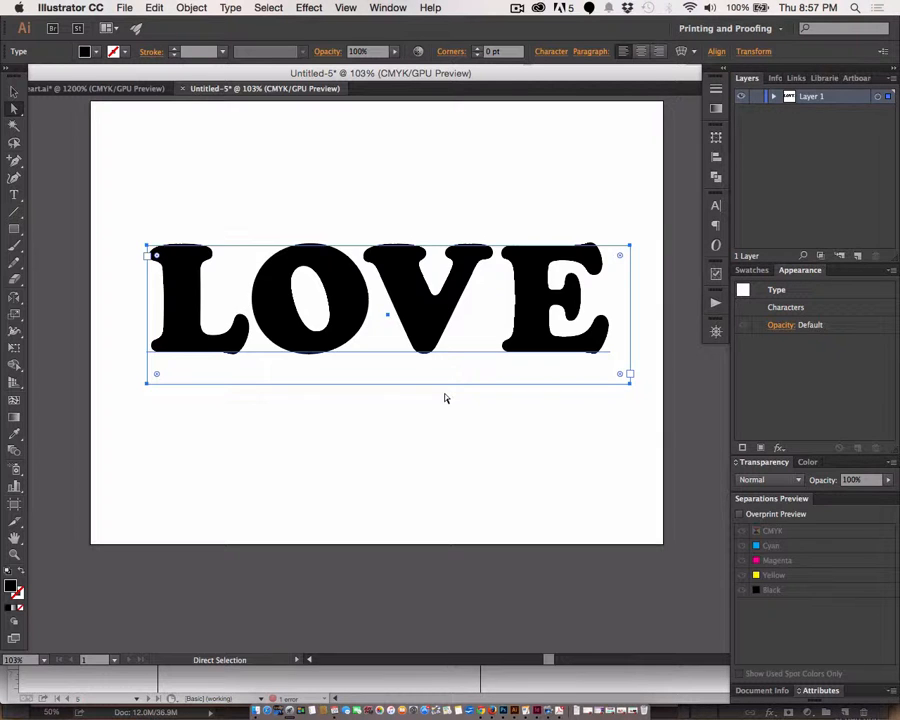
Step: Show the contents of Layer 1, give the LOVE text a 22 pt black stroke and deselect it
click(775, 96)
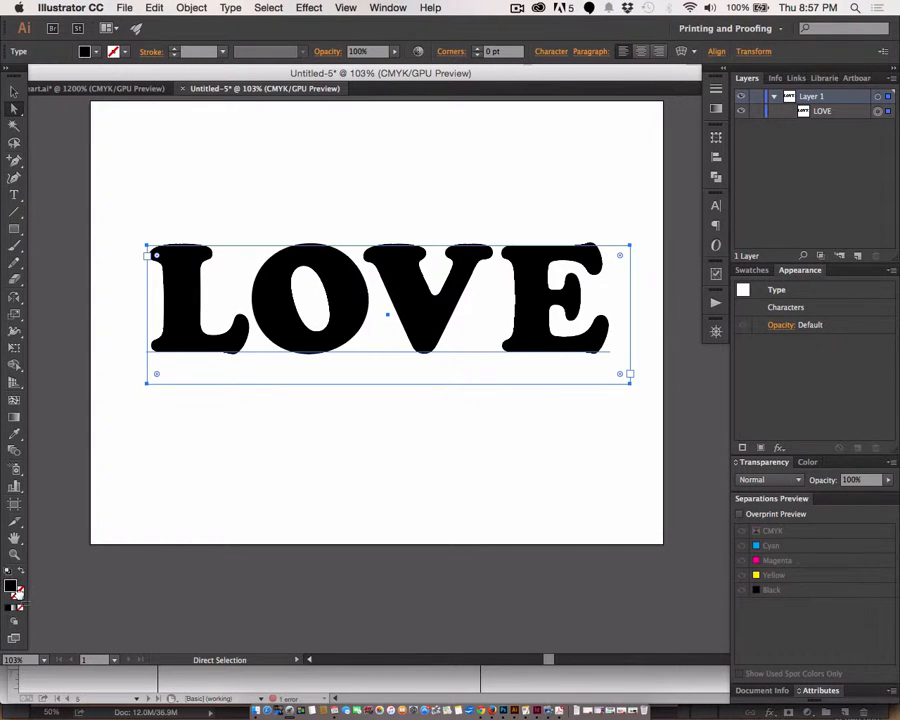
drag(18, 592, 20, 594)
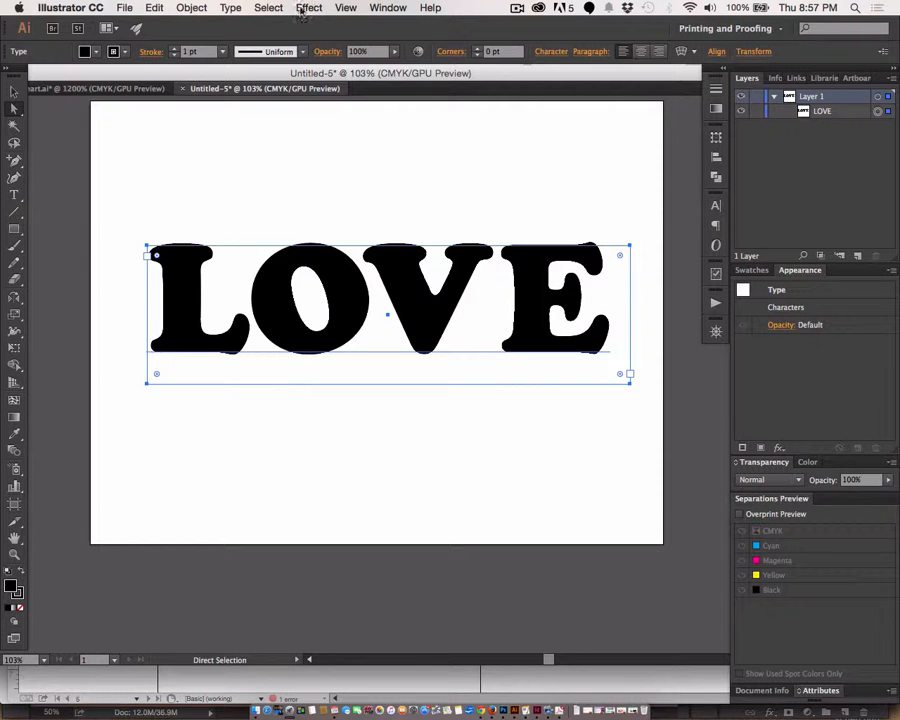
click(175, 49)
click(175, 49)
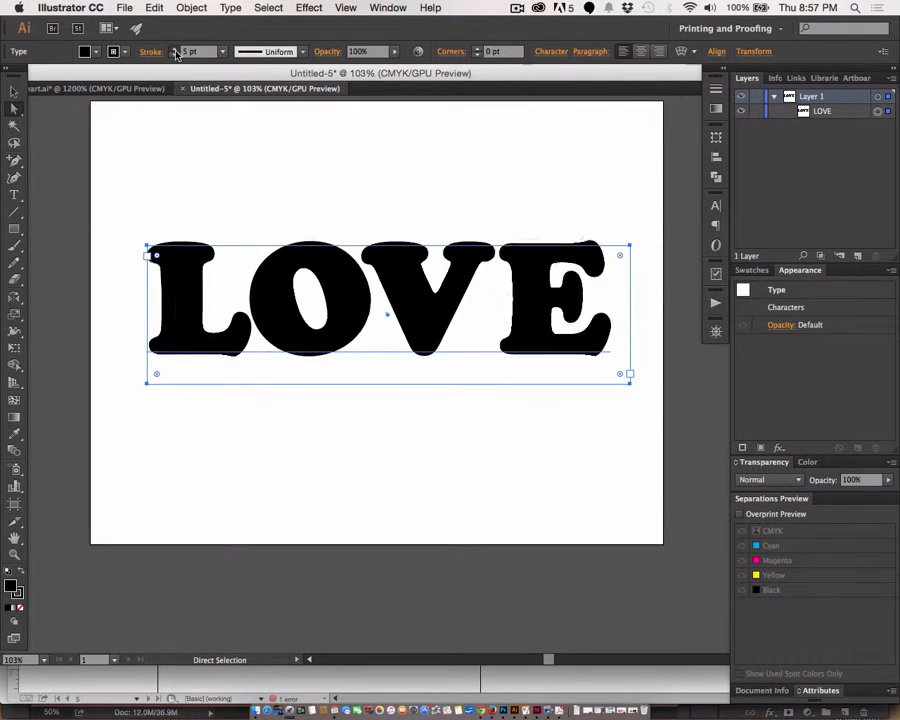
click(175, 49)
click(175, 49)
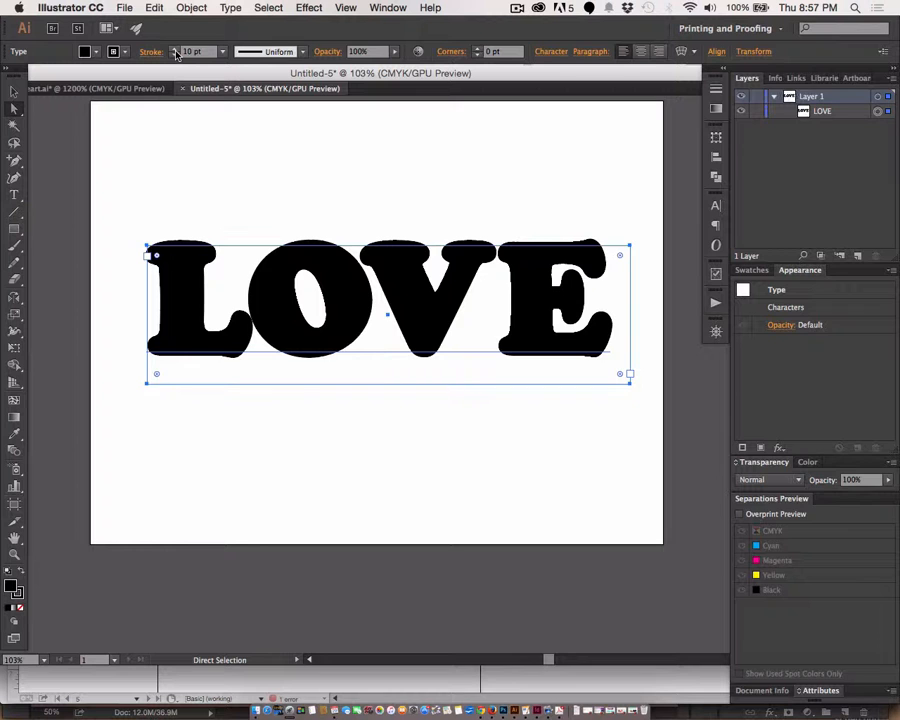
click(175, 49)
click(175, 49)
click(175, 49)
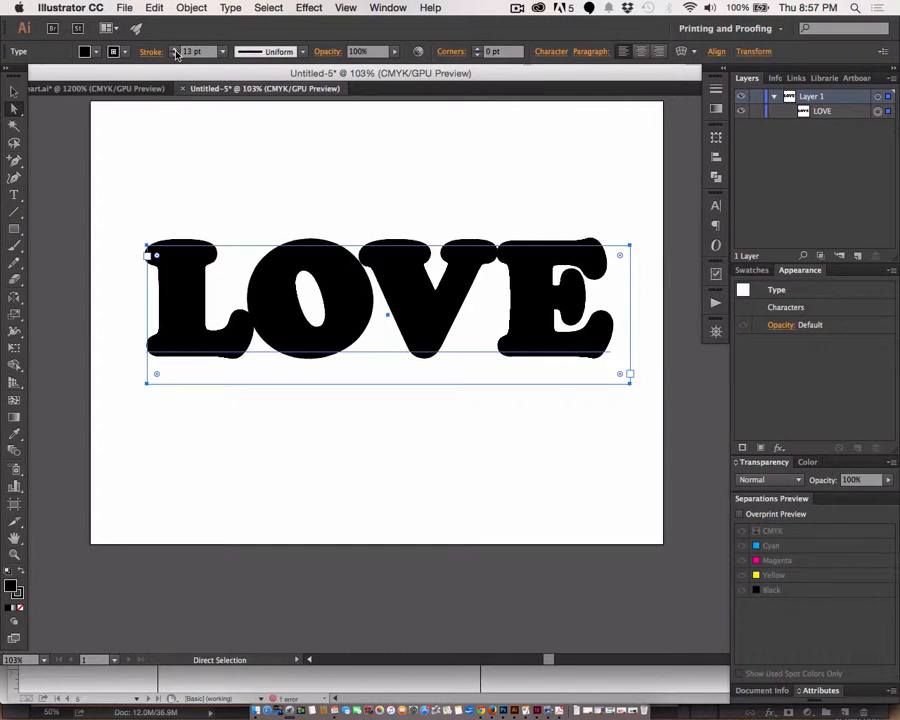
click(175, 49)
click(175, 49)
click(175, 49)
click(175, 49)
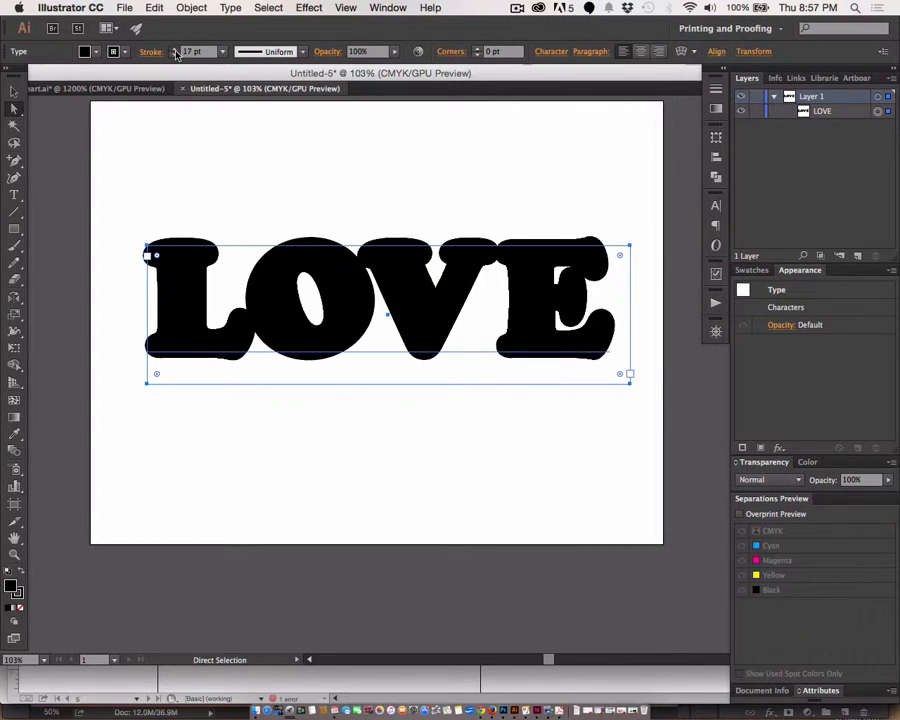
click(175, 49)
click(191, 51)
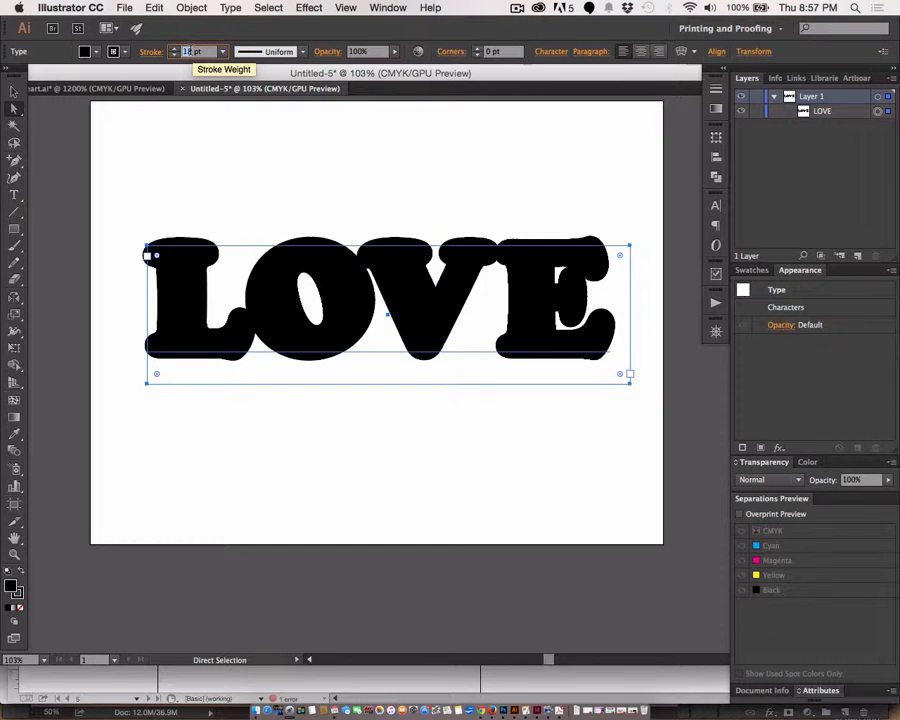
text(22)
key(Return)
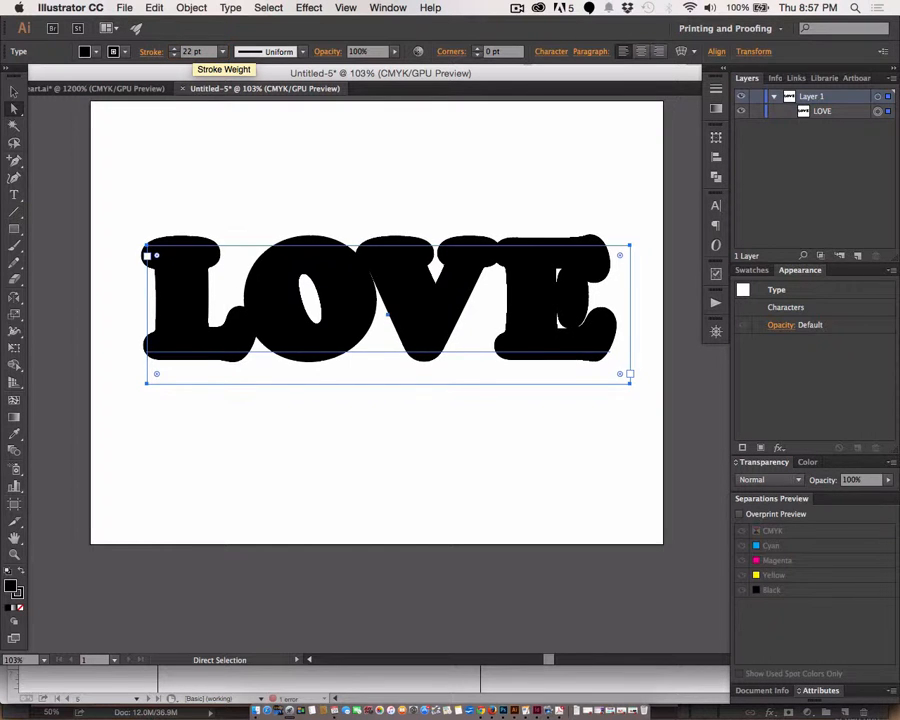
click(14, 91)
click(224, 162)
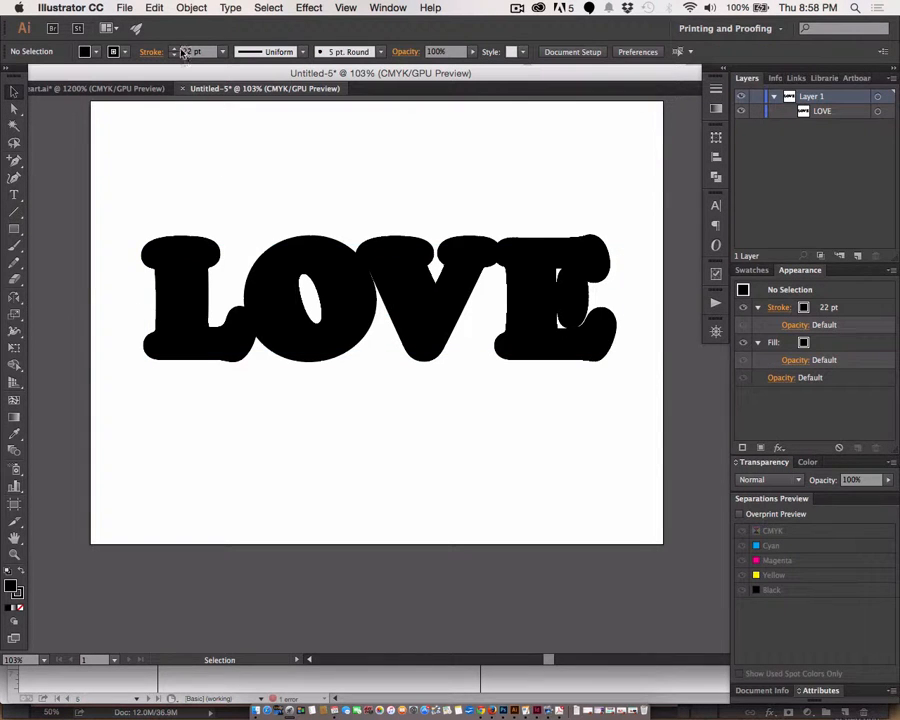
Step: Paste a copy of the LOVE text in front of the stroked original and fill it with white (FFFFFF)
click(155, 8)
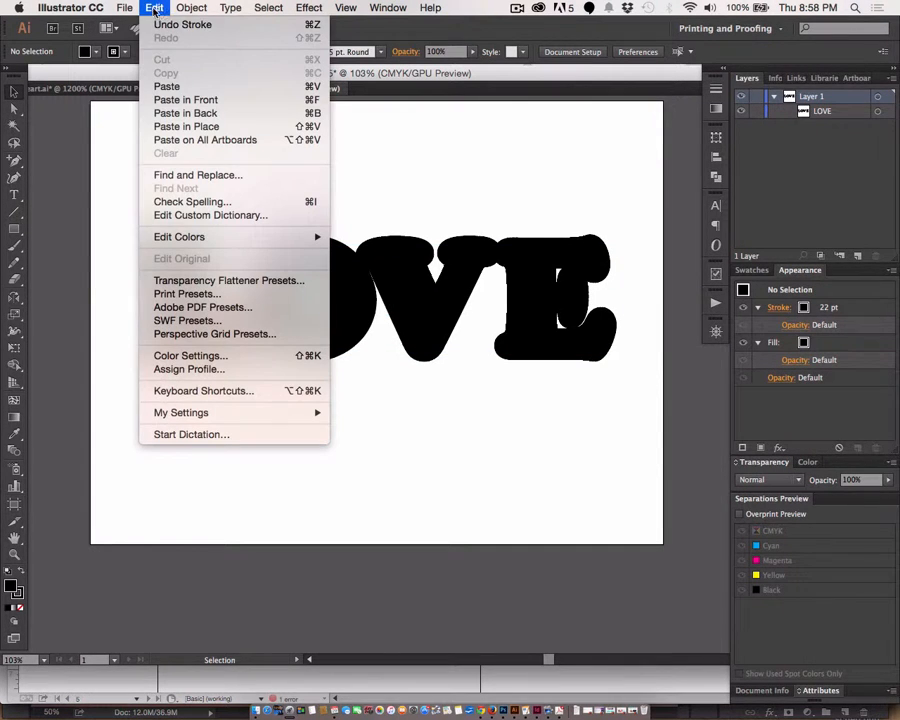
click(168, 100)
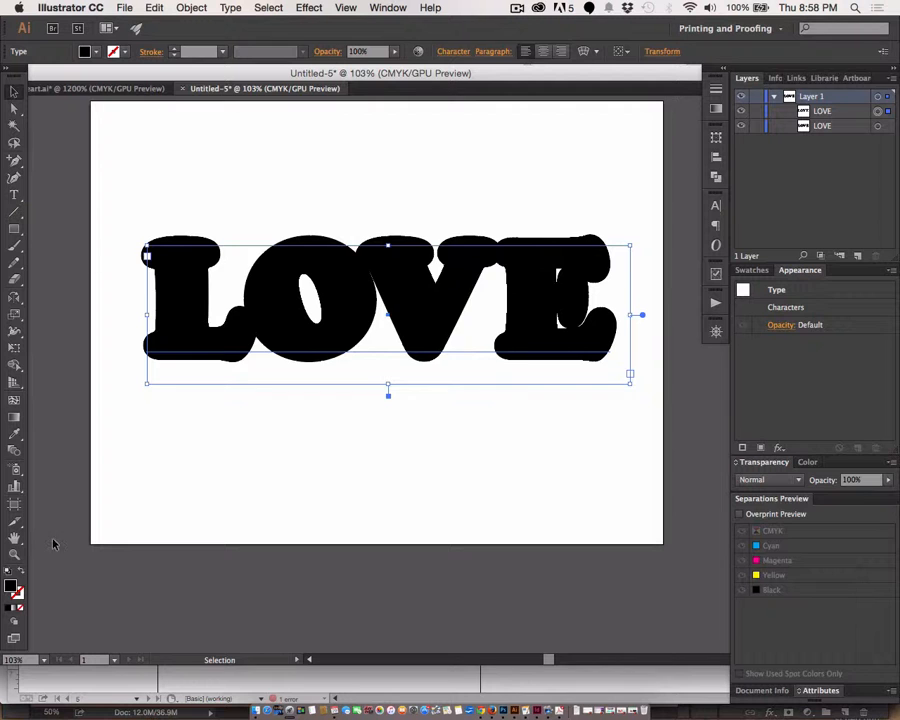
double_click(10, 586)
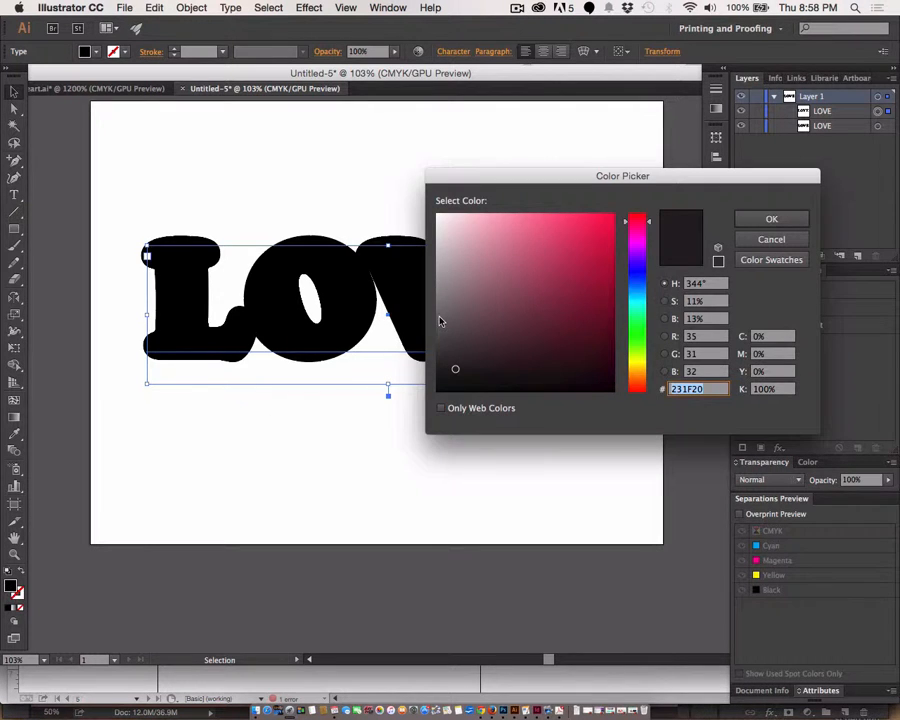
mouse_move(569, 241)
mouse_down()
mouse_move(593, 235)
mouse_move(603, 208)
mouse_move(506, 241)
mouse_move(433, 212)
mouse_up()
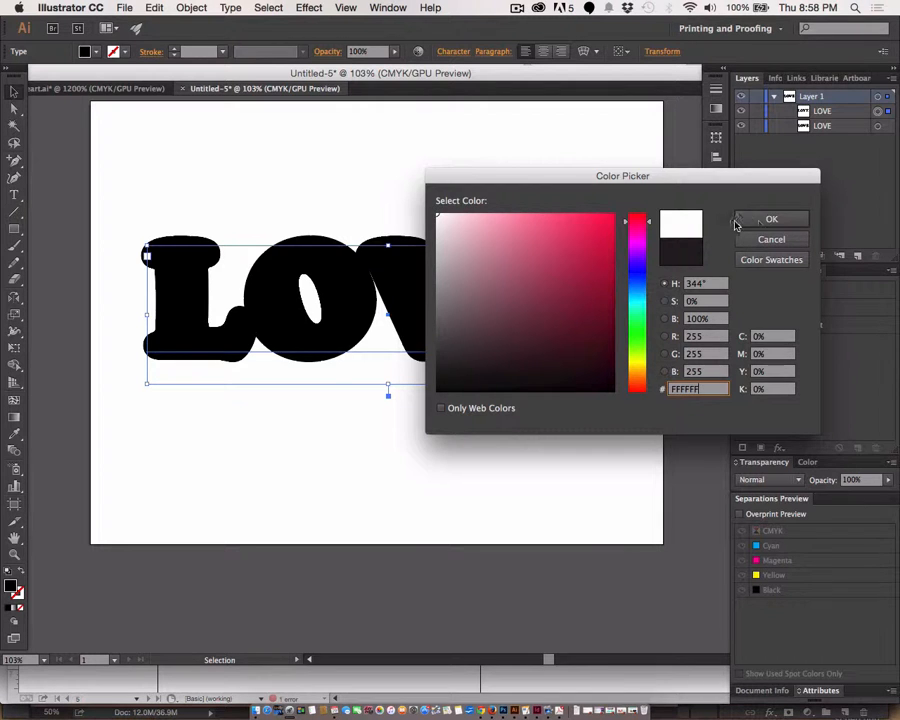
click(759, 224)
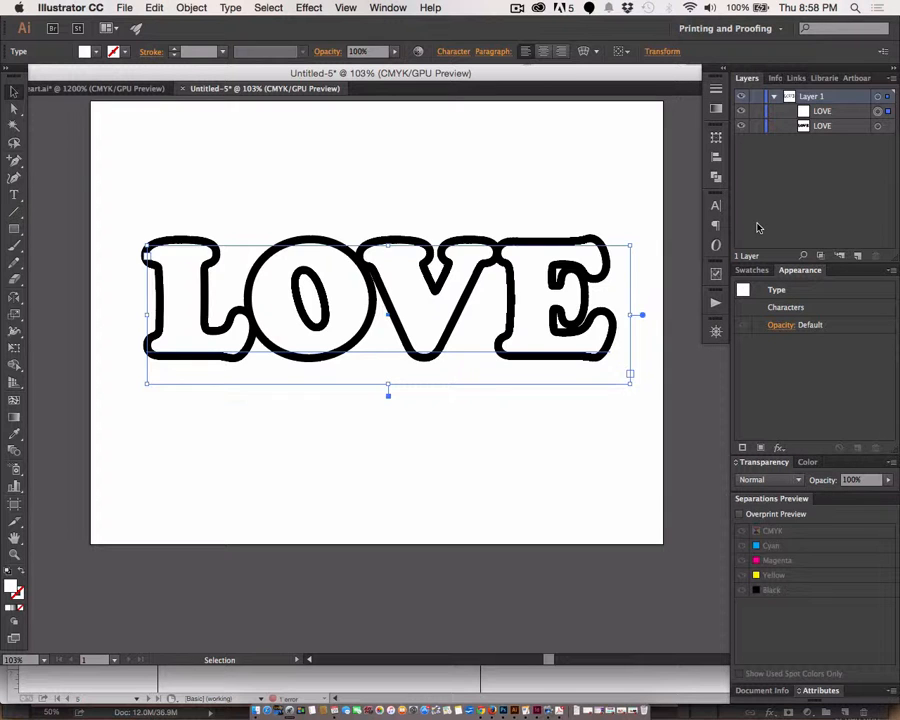
Step: Thicken the back black LOVE's stroke to 65 pt and give the white LOVE copy above it a 20 pt white stroke
click(877, 128)
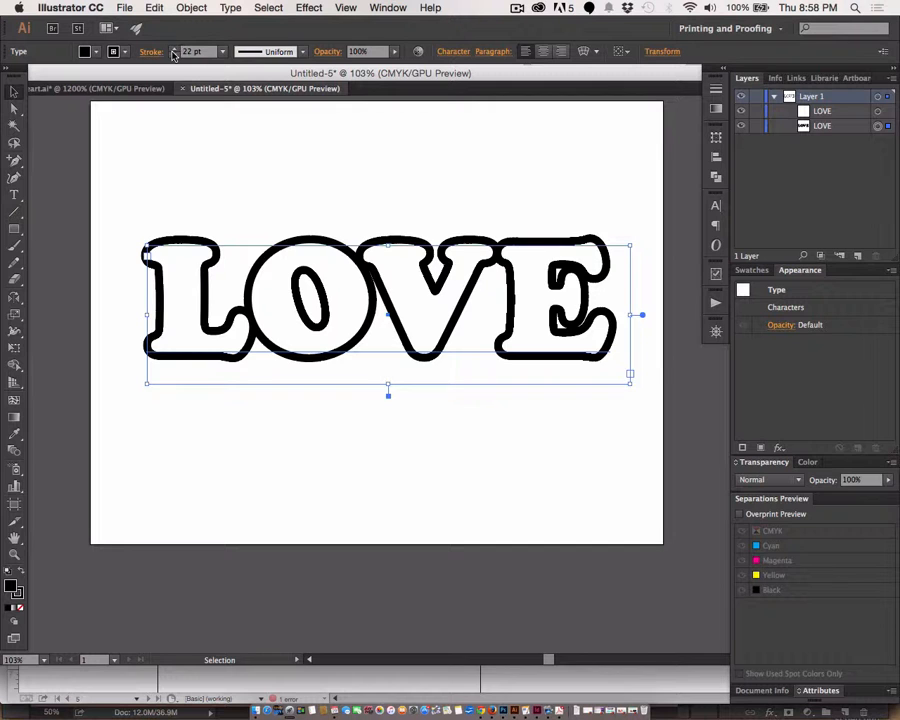
drag(174, 50, 174, 51)
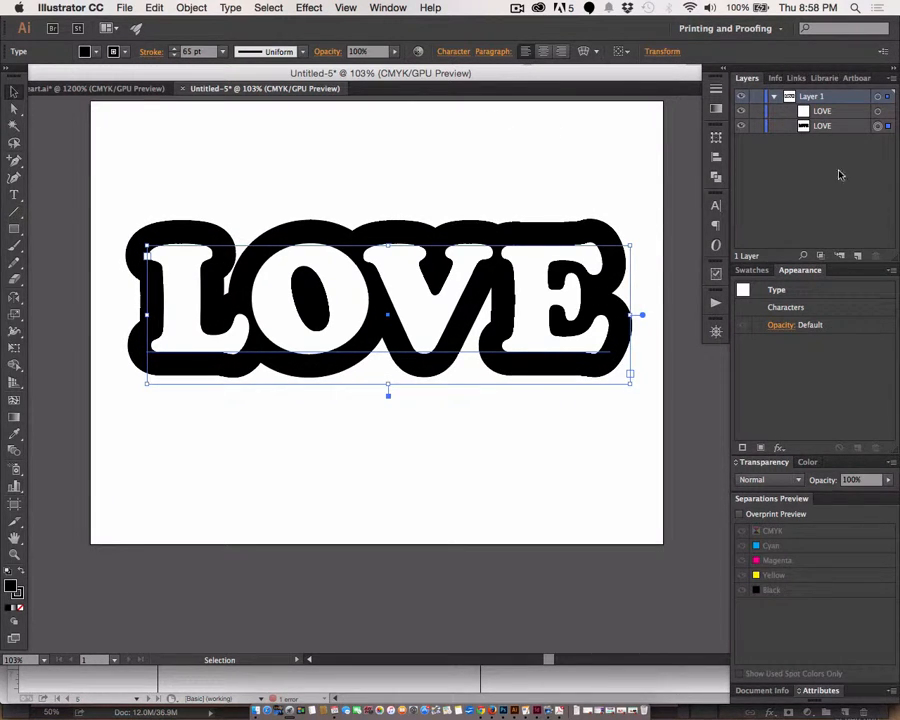
click(877, 111)
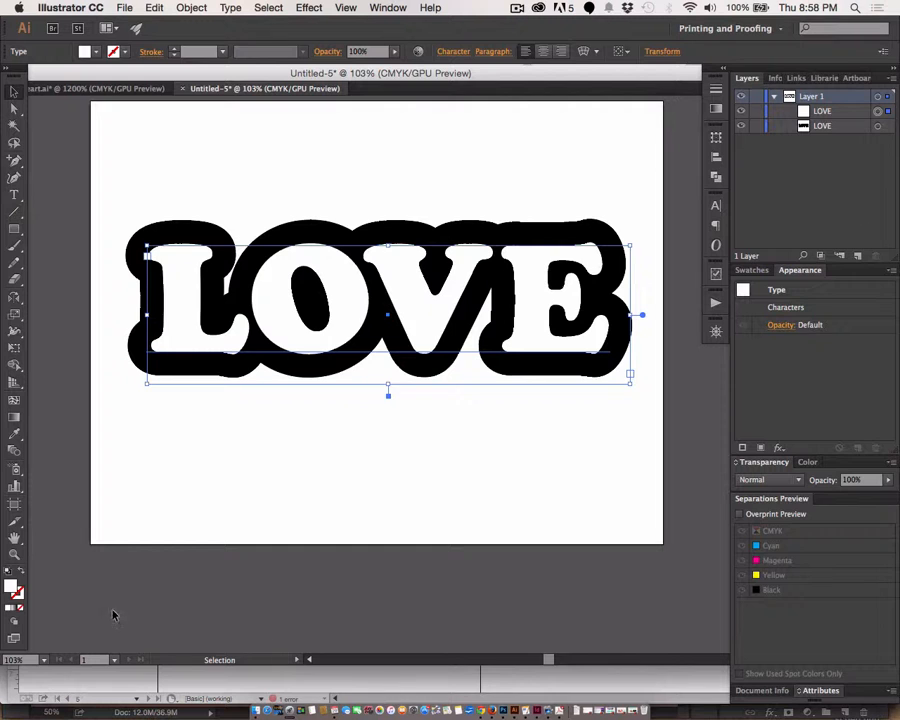
drag(11, 586, 19, 595)
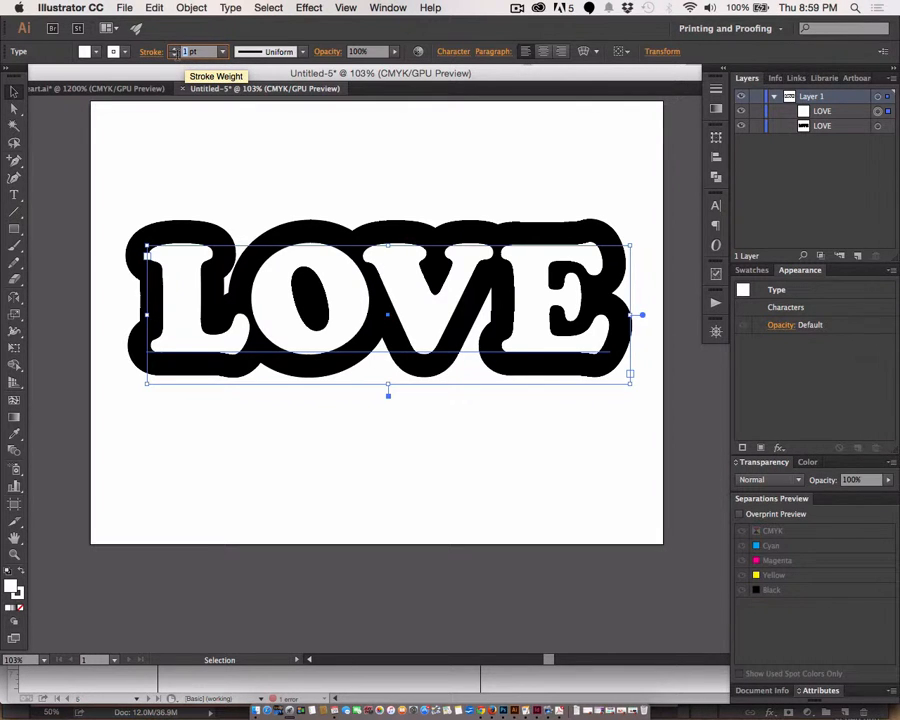
text(20)
key(Return)
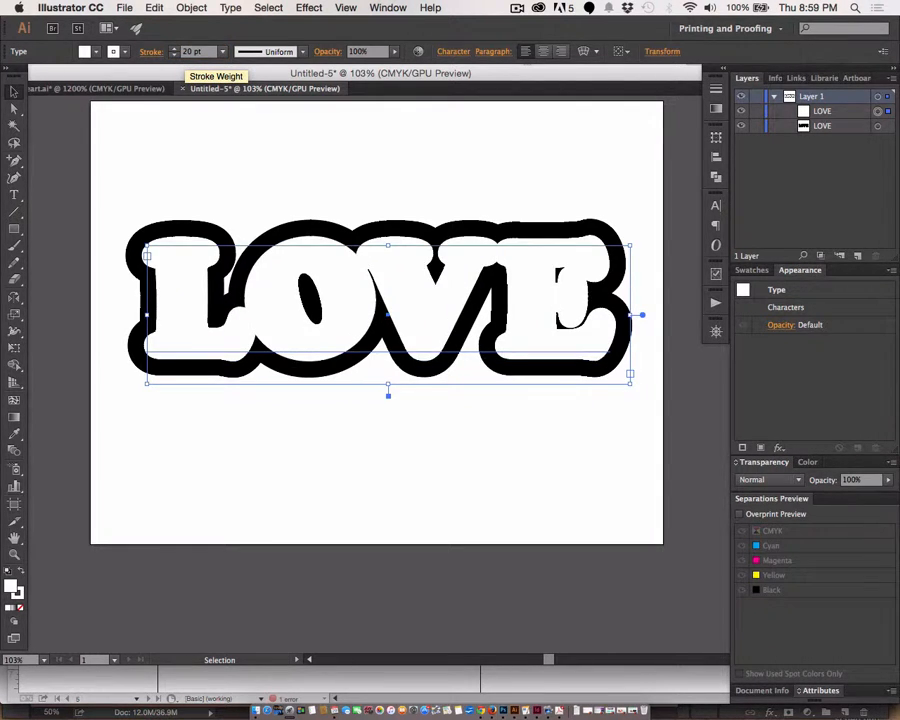
Step: Paste another LOVE copy in front of the white one, fill it with bright red (FF0049) and deselect it
click(155, 8)
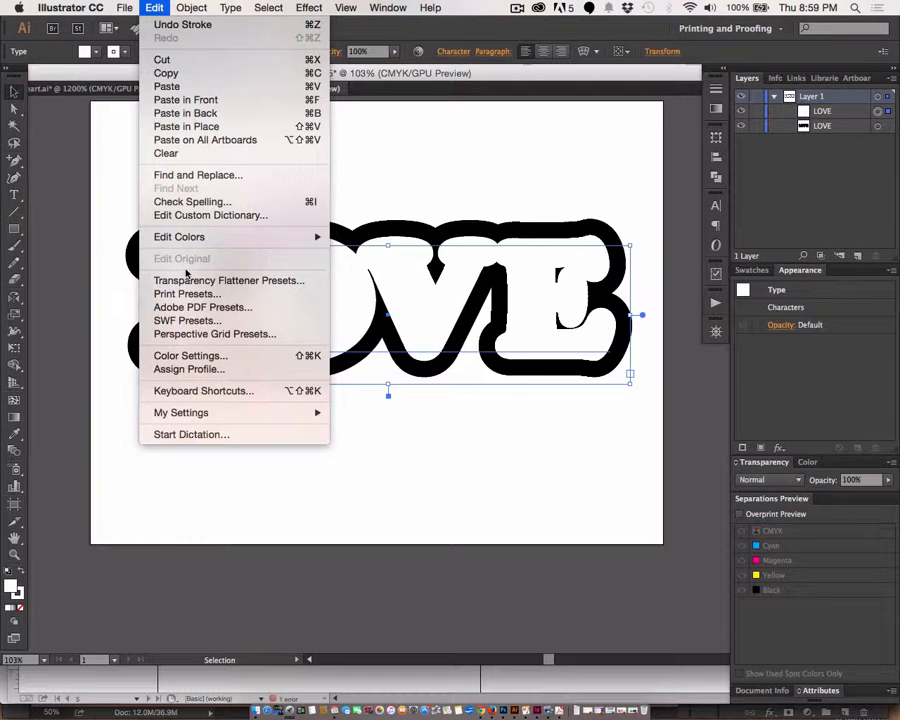
click(208, 101)
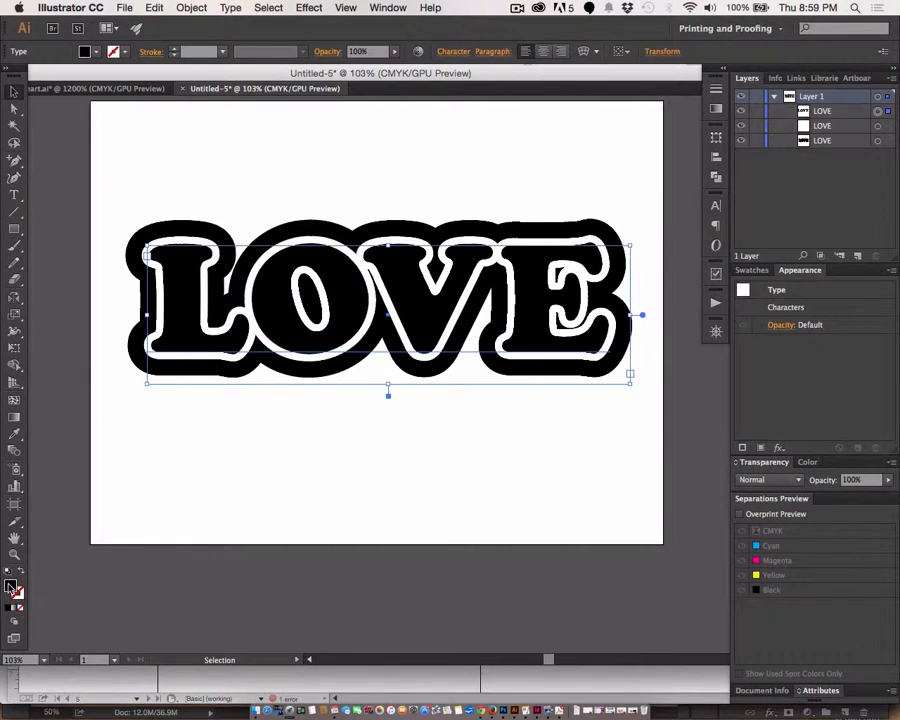
double_click(10, 585)
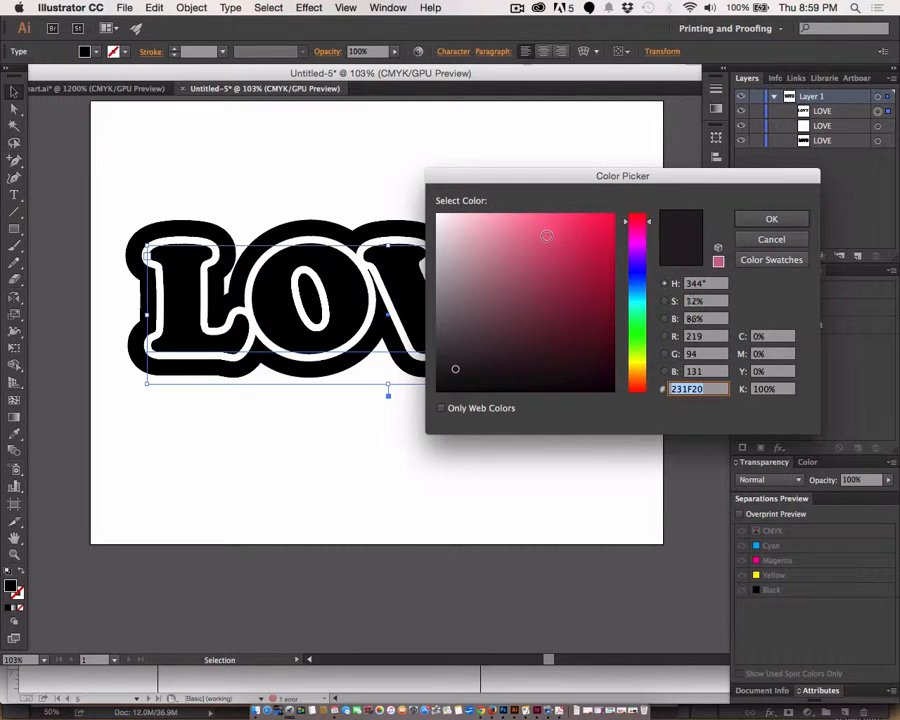
text(FF0049)
click(770, 218)
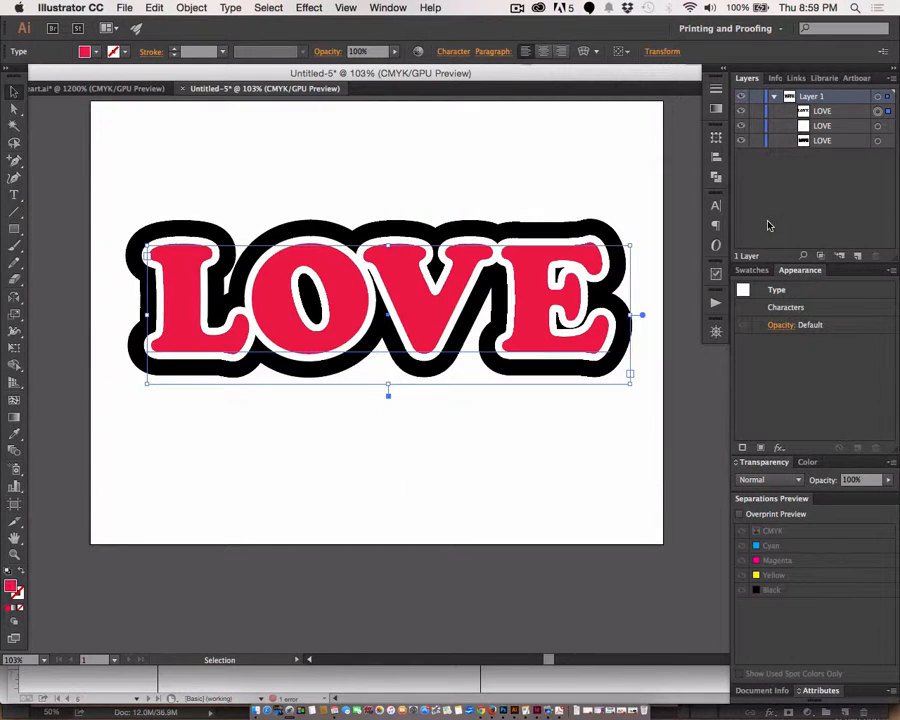
click(150, 150)
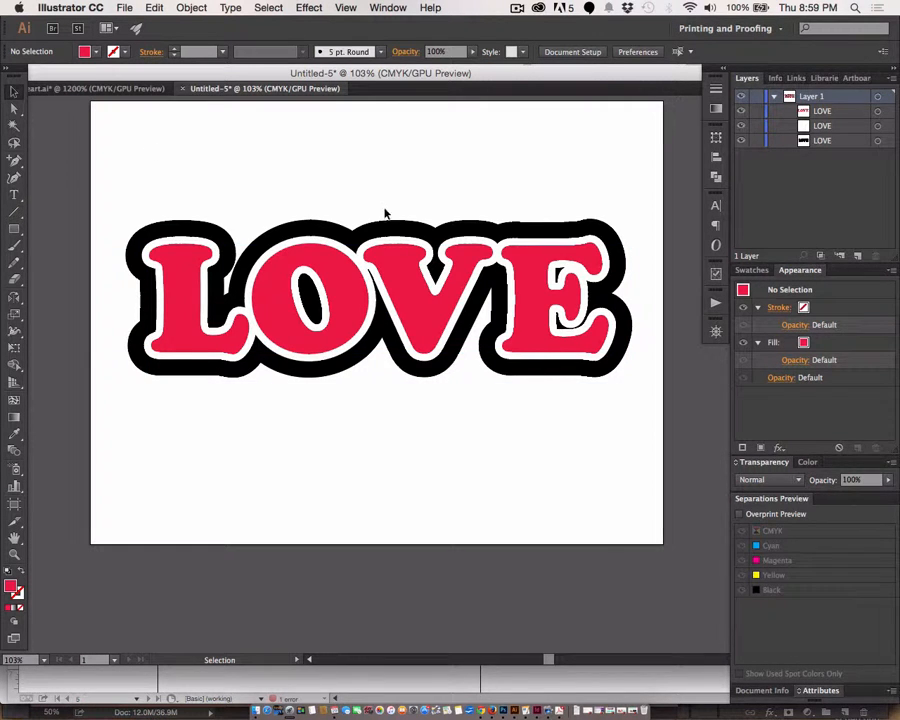
Step: Reduce the stroke weight of the middle white LOVE text to 14 pt and deselect it
click(878, 126)
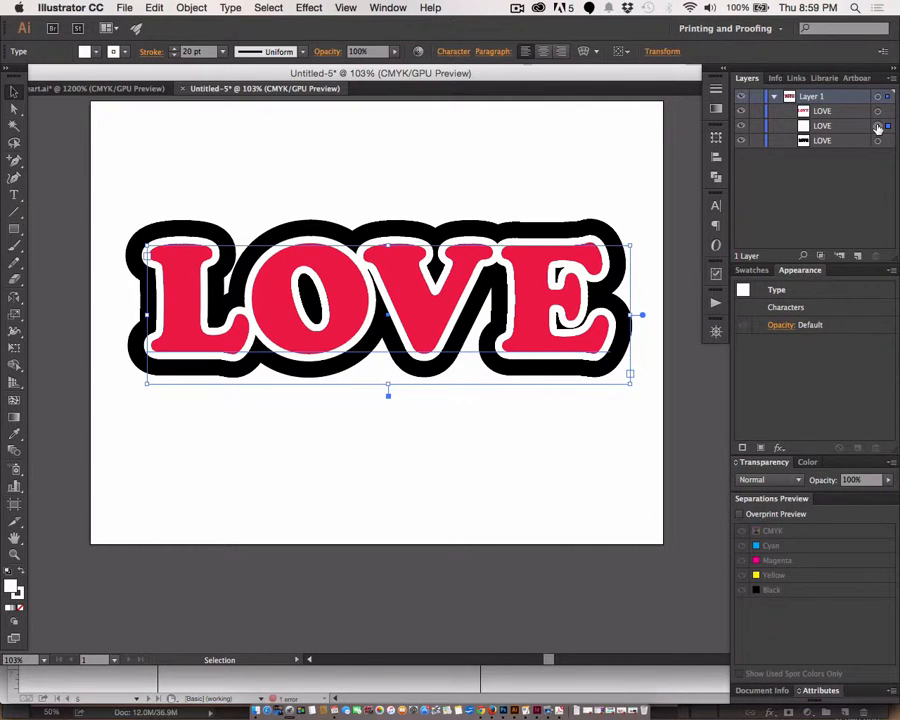
click(174, 56)
click(174, 56)
click(174, 56)
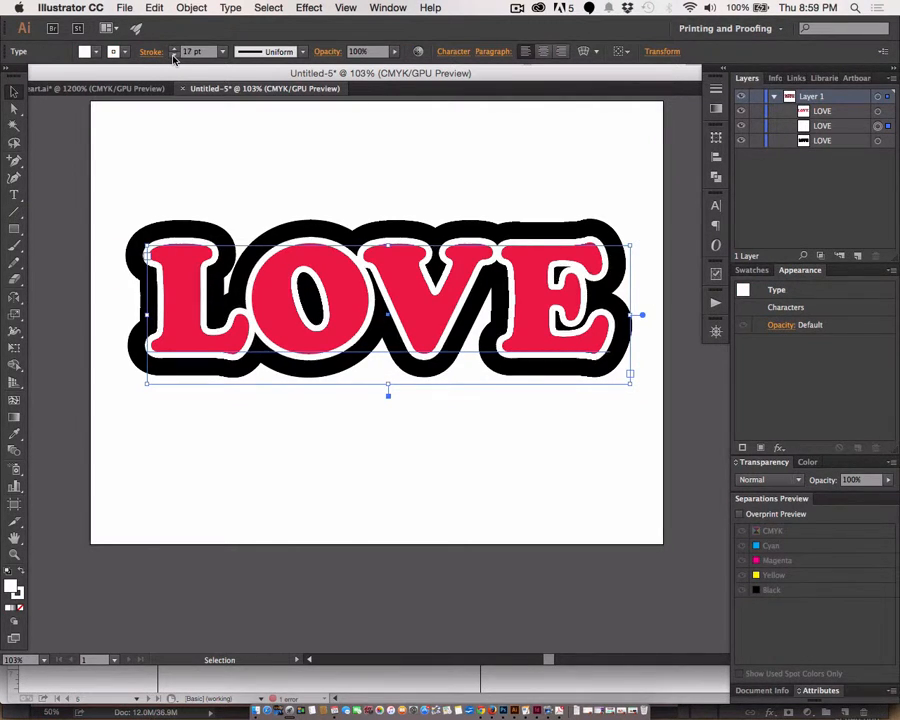
click(174, 56)
click(174, 56)
click(174, 56)
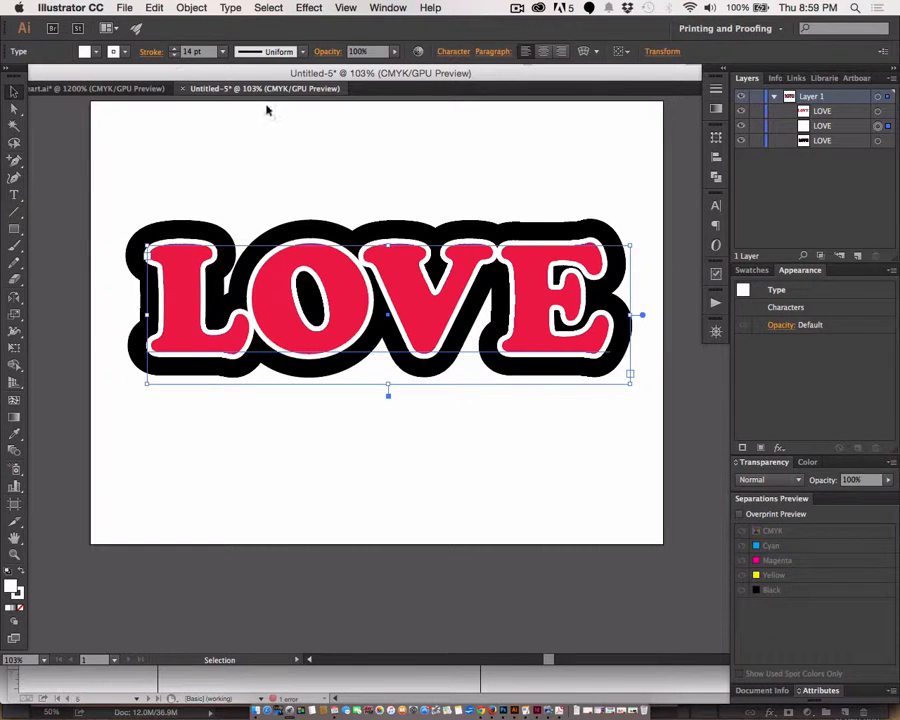
click(275, 135)
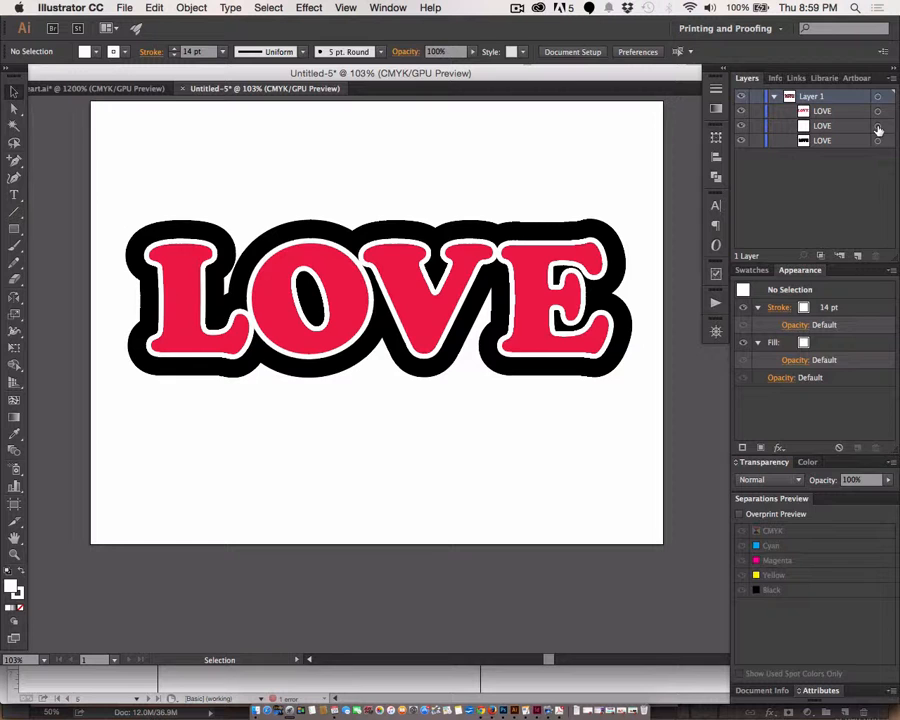
Step: Reselect the middle white LOVE text and increase its stroke weight to about 24 pt
click(878, 127)
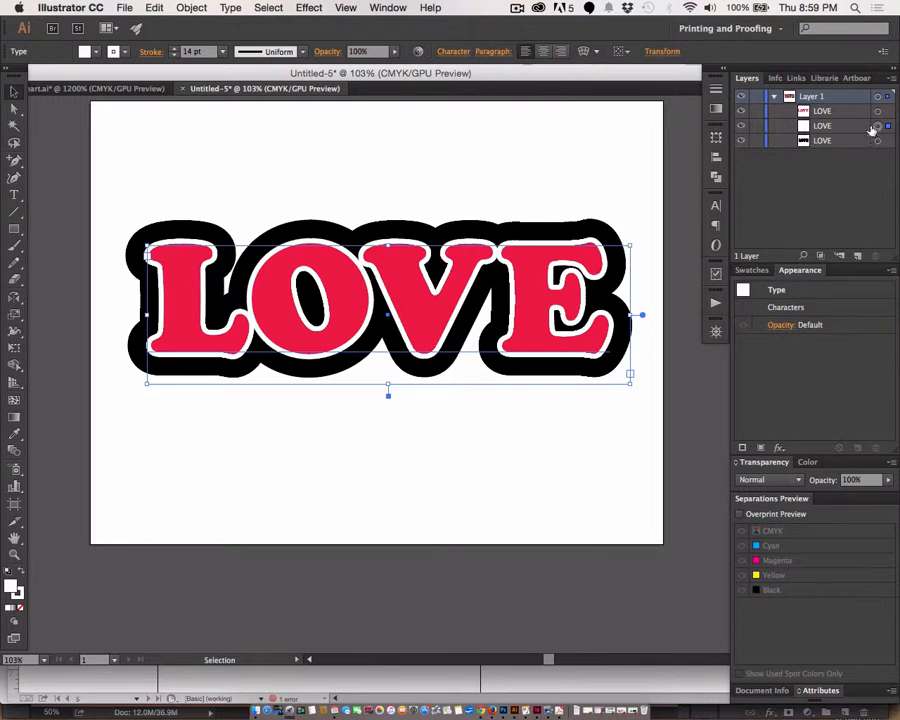
click(174, 48)
click(174, 48)
click(174, 48)
click(174, 48)
click(174, 48)
click(174, 48)
click(174, 48)
click(174, 48)
click(174, 48)
click(174, 48)
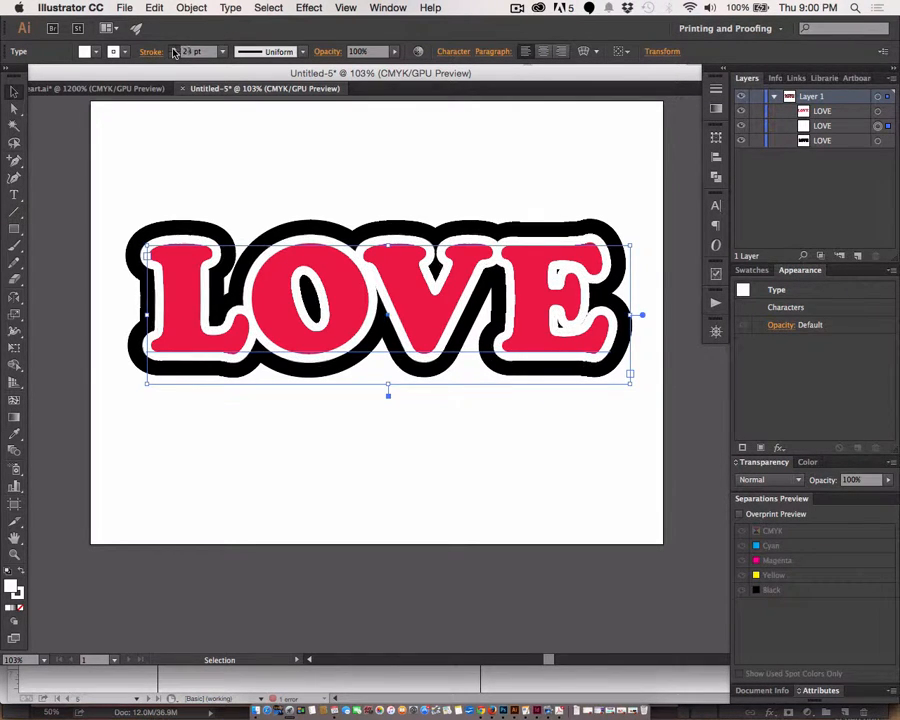
click(174, 48)
Step: Give the front red LOVE text a matching red stroke of 10 pt and deselect it
click(879, 112)
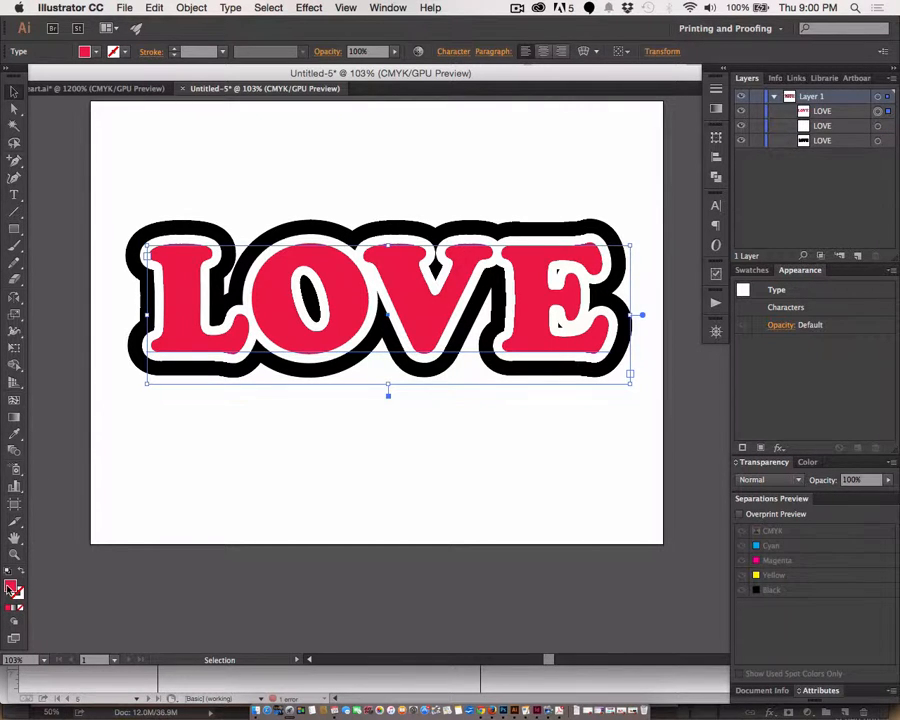
drag(11, 587, 20, 595)
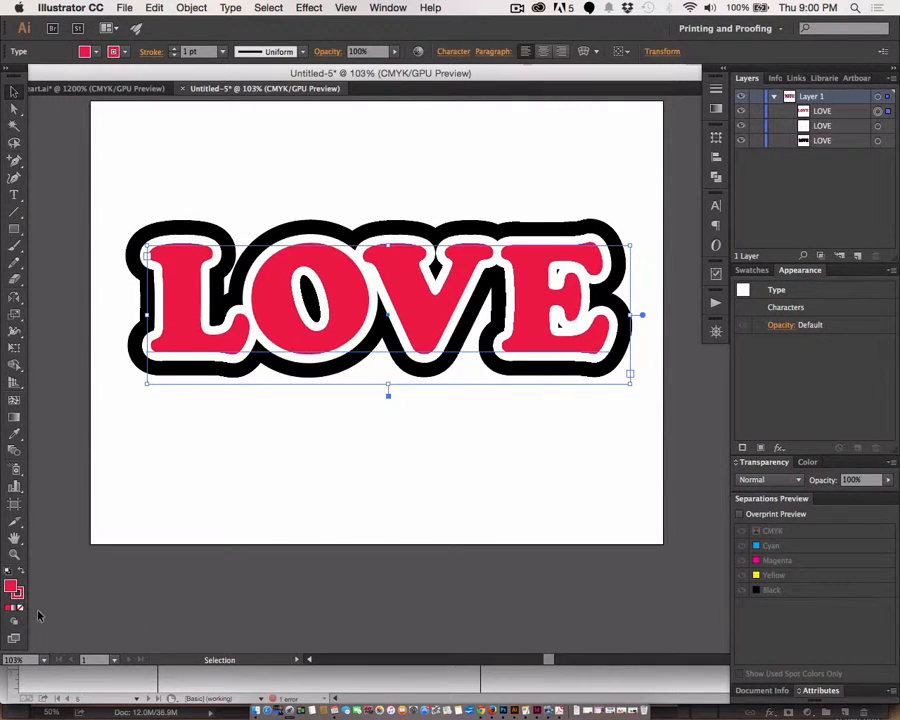
click(175, 49)
click(175, 49)
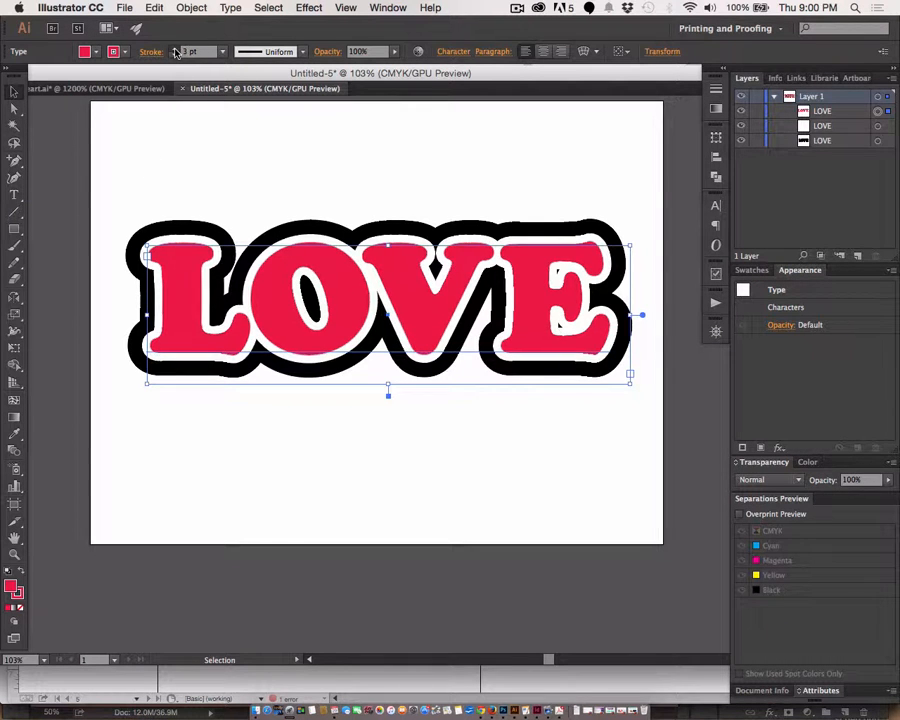
click(175, 49)
click(175, 49)
click(175, 49)
click(175, 49)
click(175, 49)
click(175, 49)
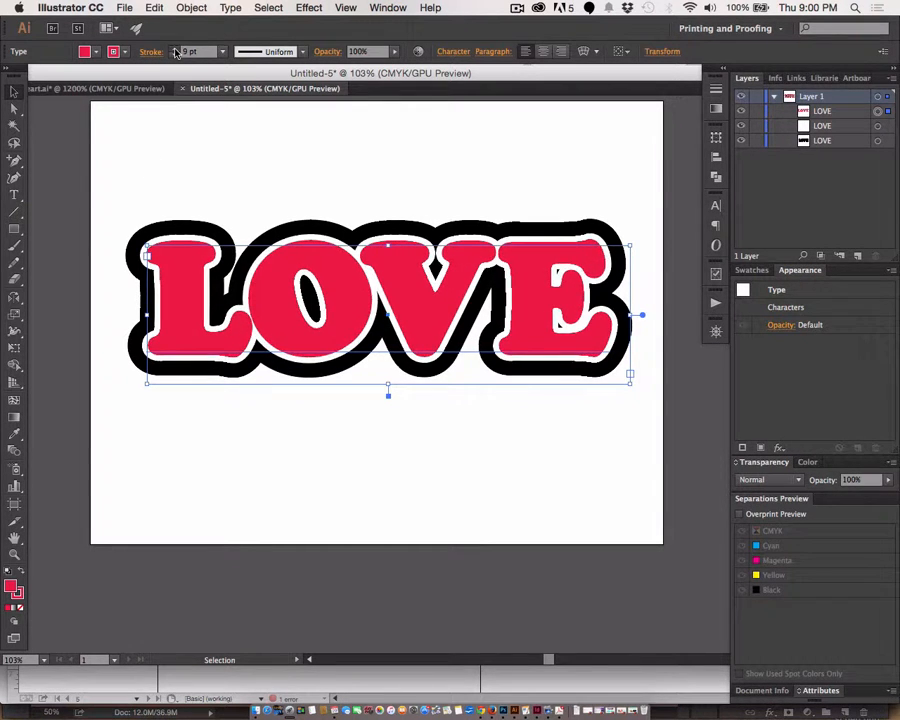
click(175, 49)
click(237, 147)
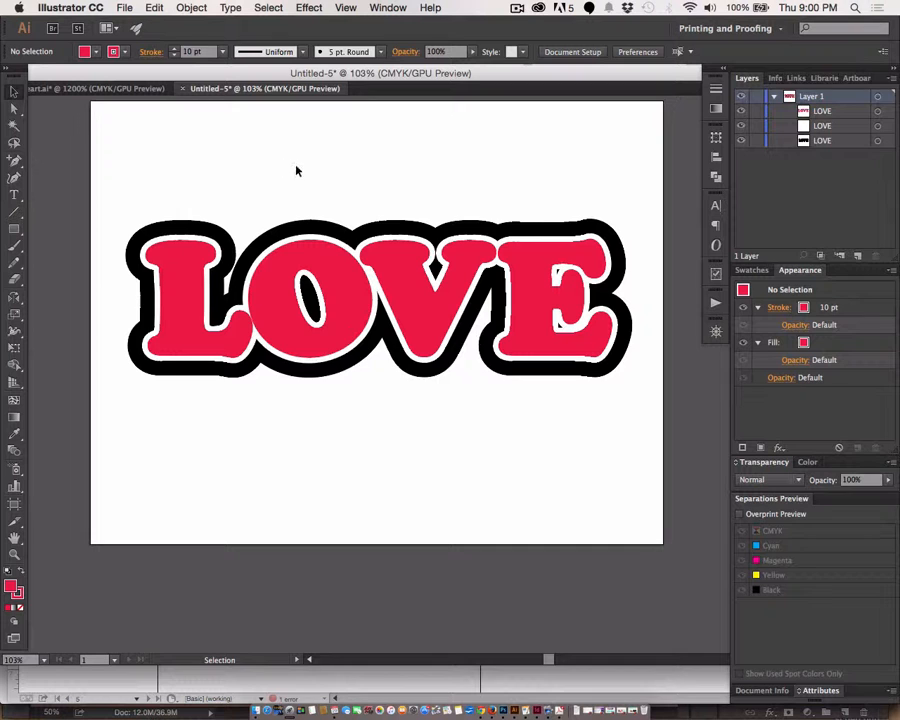
Step: Paste another LOVE copy in front of the red one, fill it with bright yellow and deselect it
key(super+f)
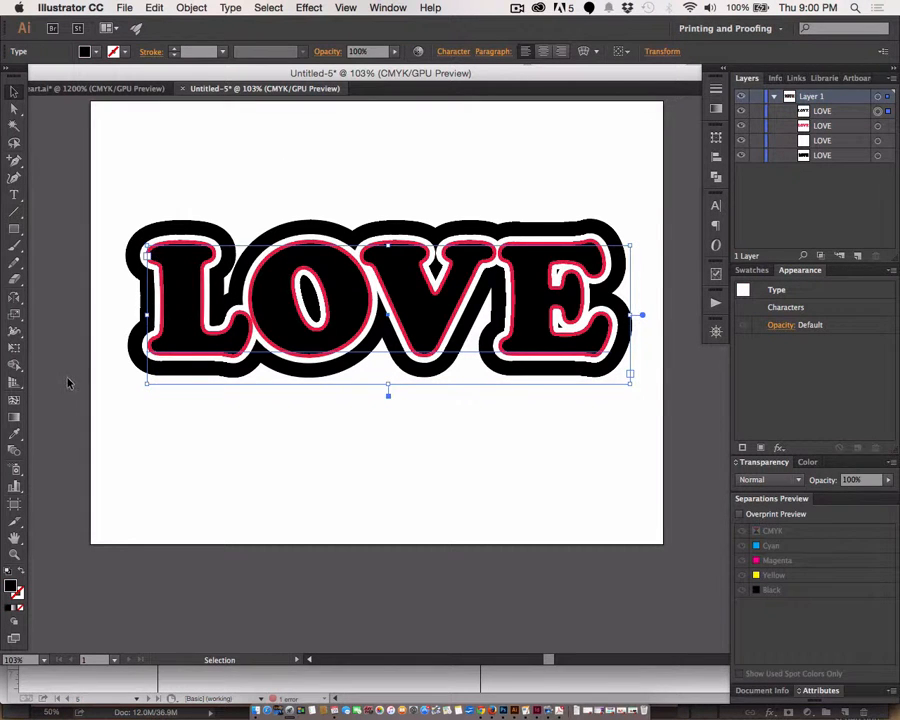
double_click(11, 585)
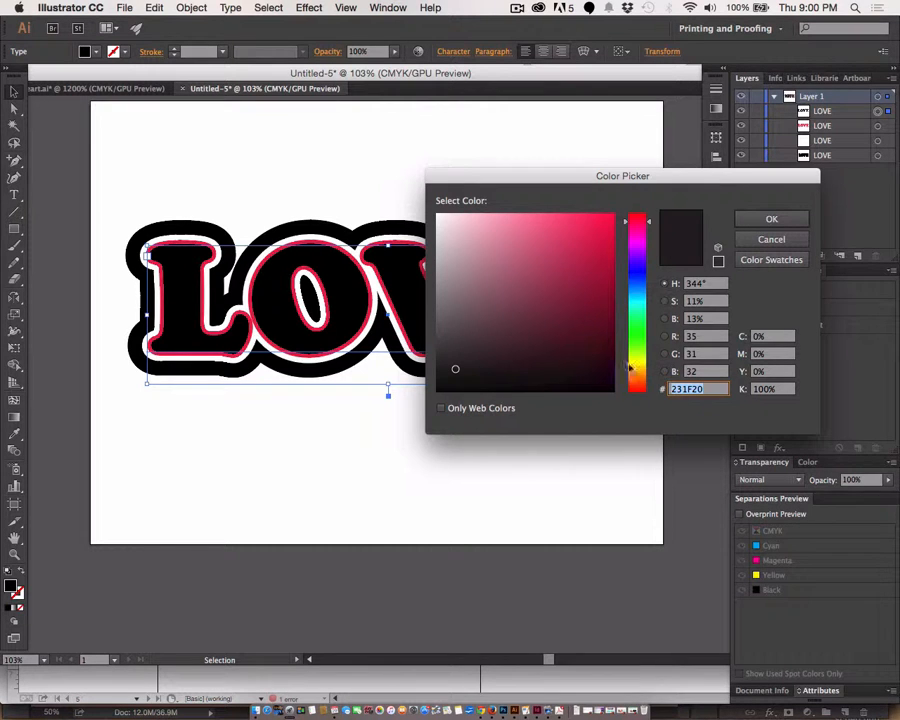
click(630, 360)
click(590, 217)
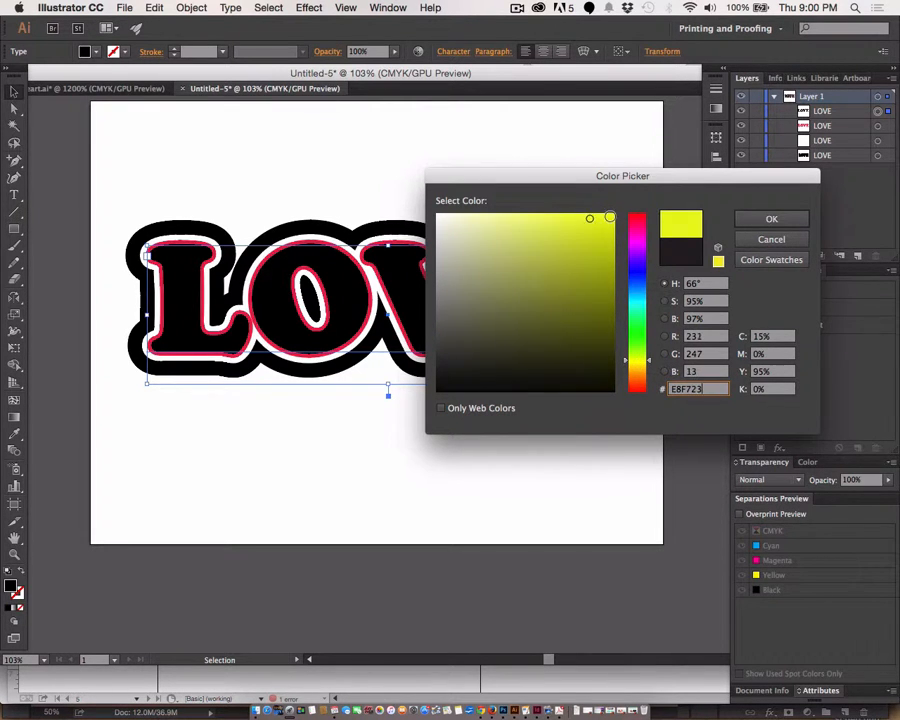
click(790, 218)
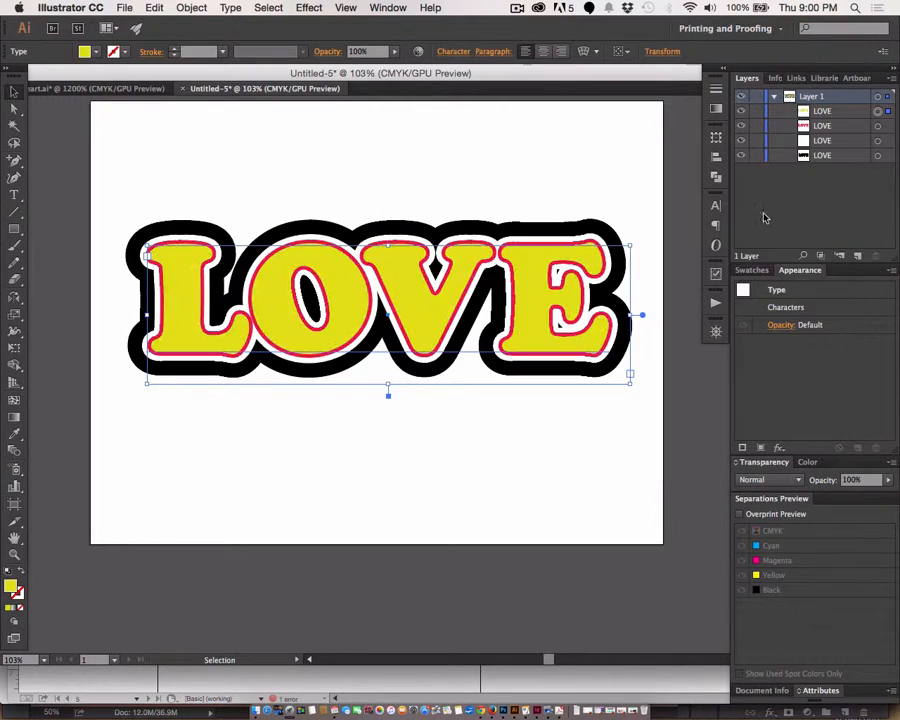
click(563, 194)
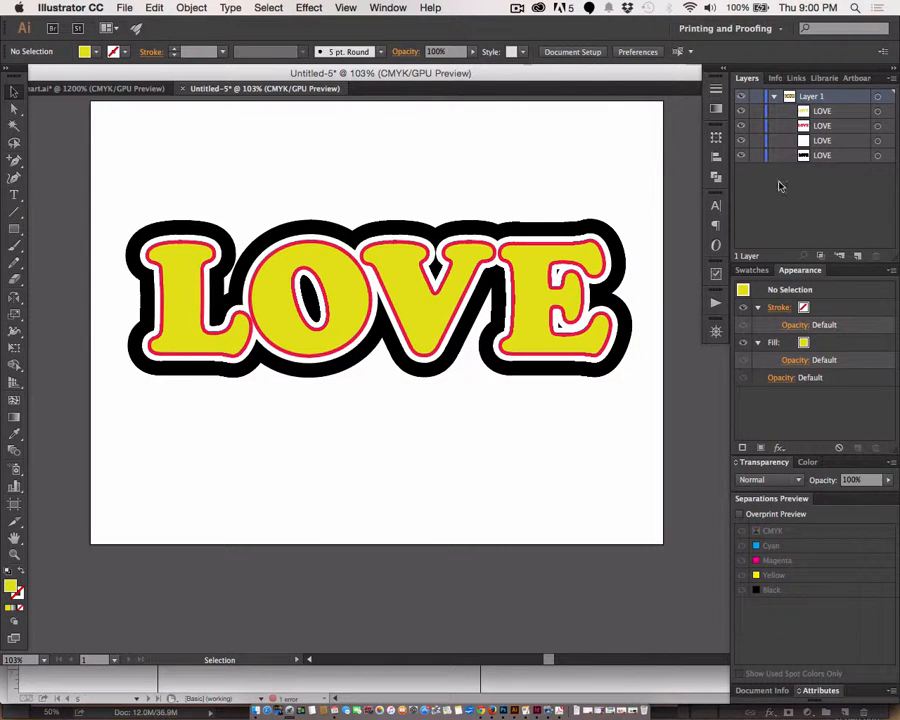
Step: Target each of the stacked LOVE copies in turn to check their individual fill and stroke settings
click(878, 155)
click(878, 141)
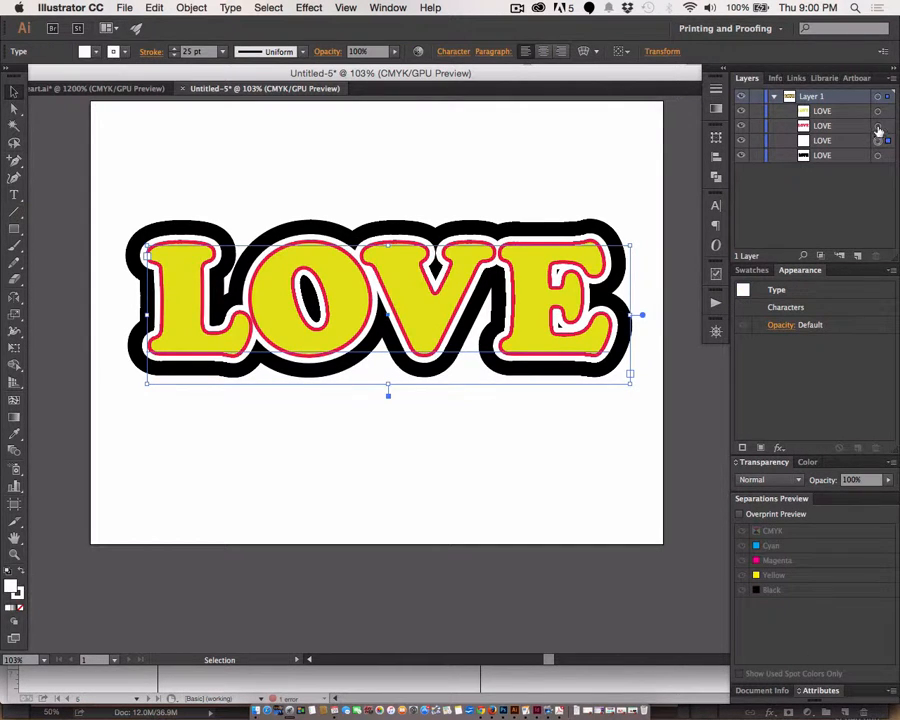
click(878, 126)
click(878, 111)
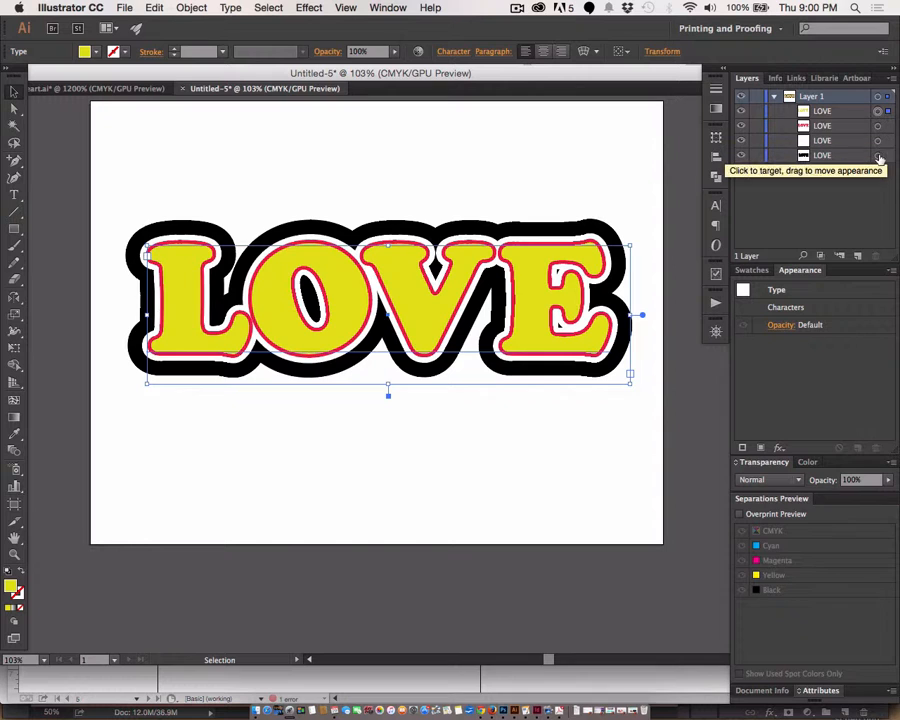
click(879, 155)
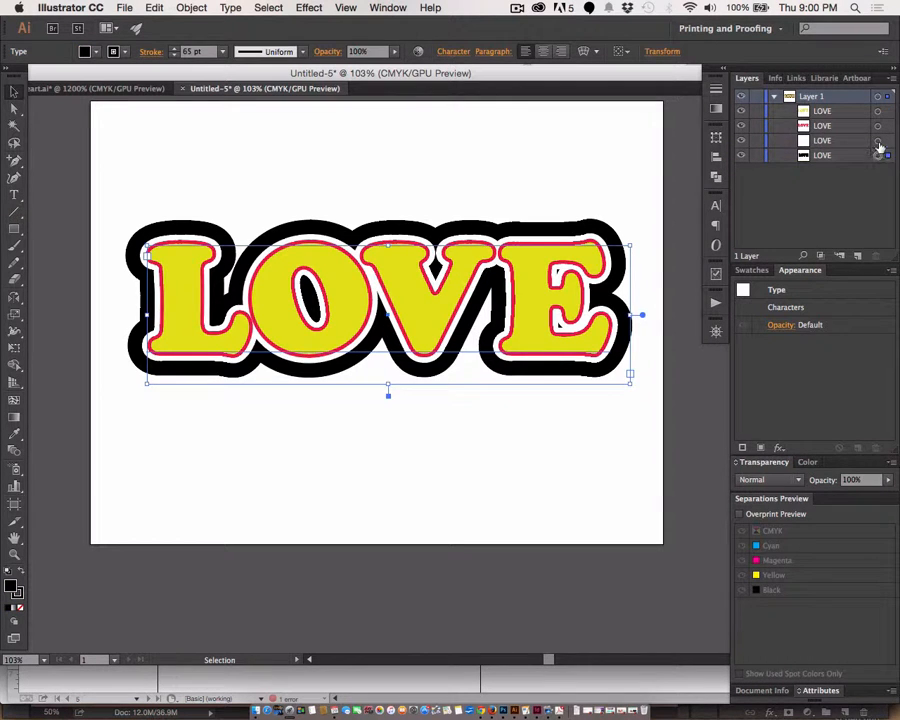
Step: Hide and show the four LOVE copies one after another to examine how the layers build the design
click(741, 155)
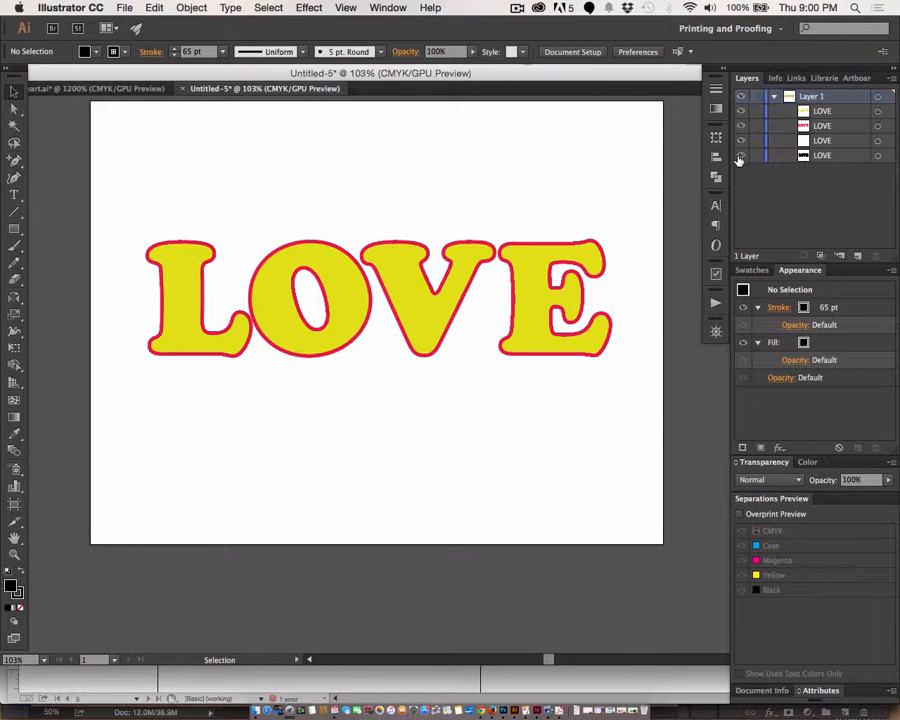
click(740, 156)
click(741, 111)
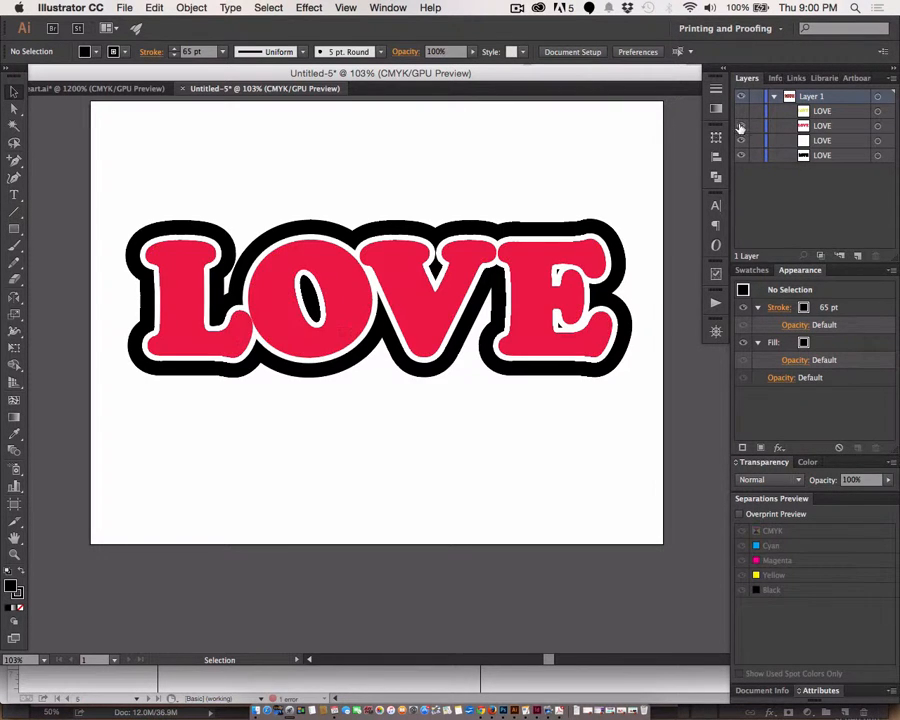
click(741, 126)
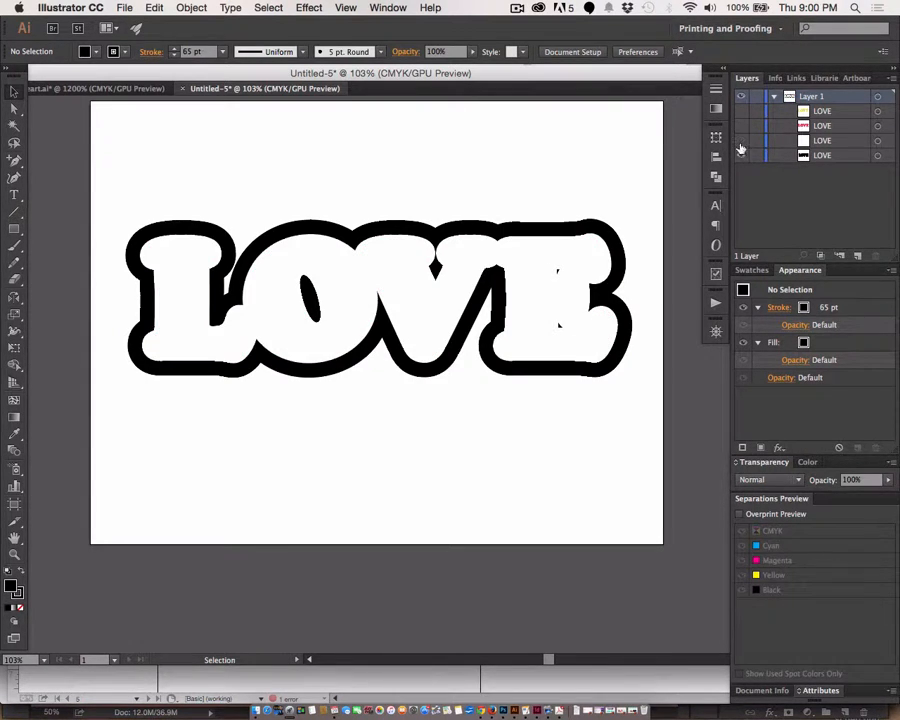
click(741, 141)
click(741, 154)
click(741, 154)
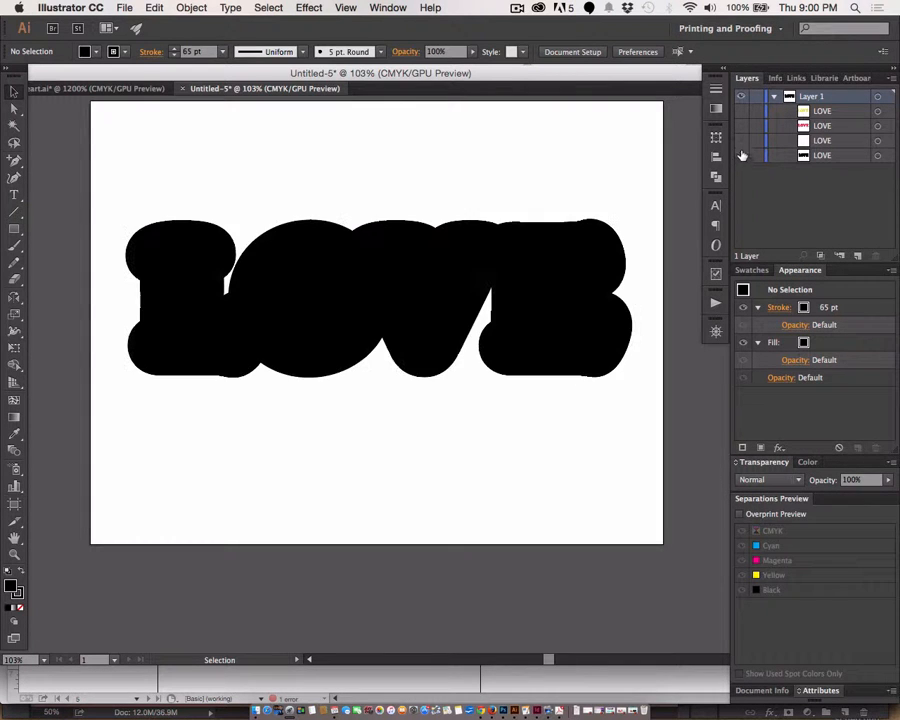
click(741, 141)
click(741, 126)
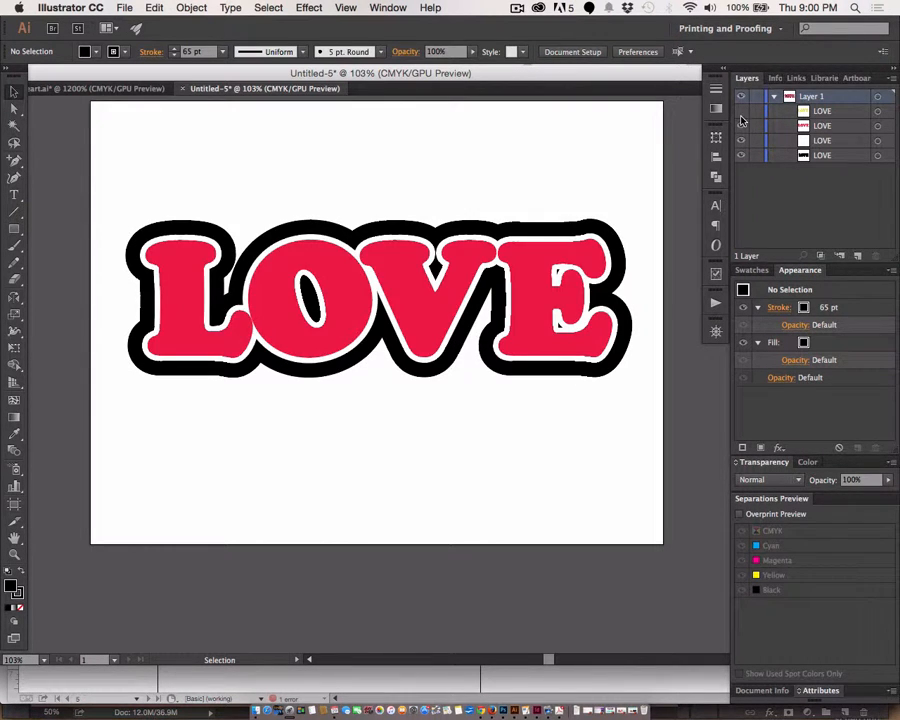
click(741, 111)
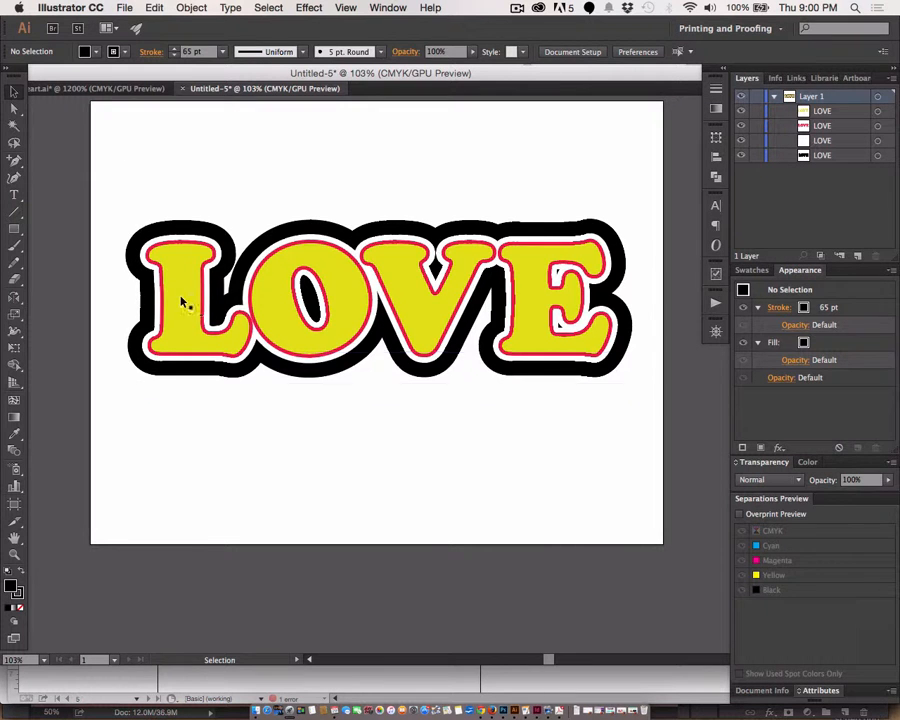
Step: Move the yellow LOVE copy straight down to the blank area below the stacked design
drag(183, 303, 223, 423)
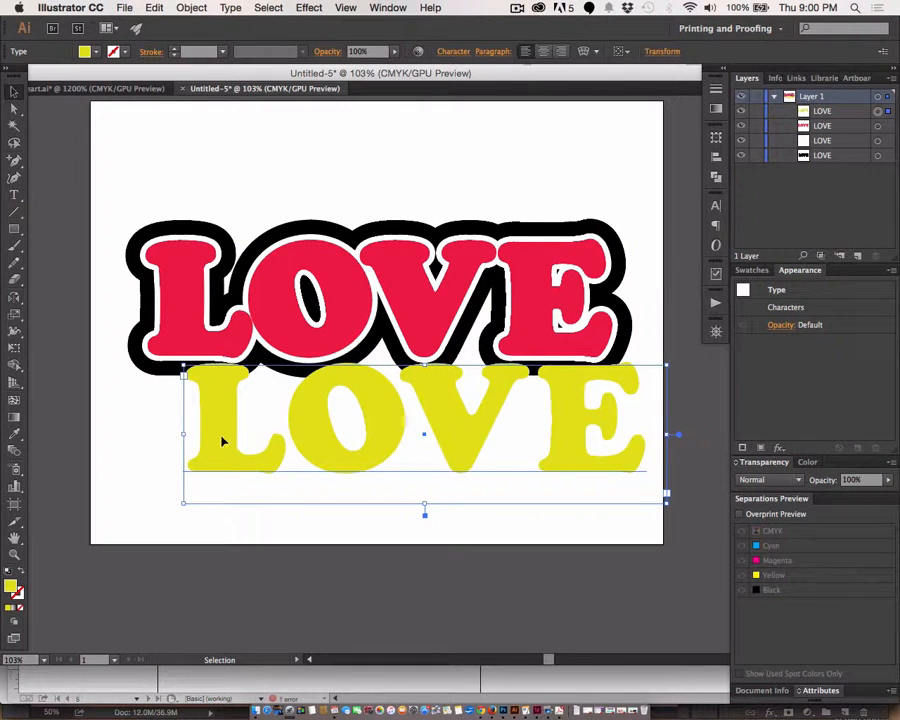
key(super+z)
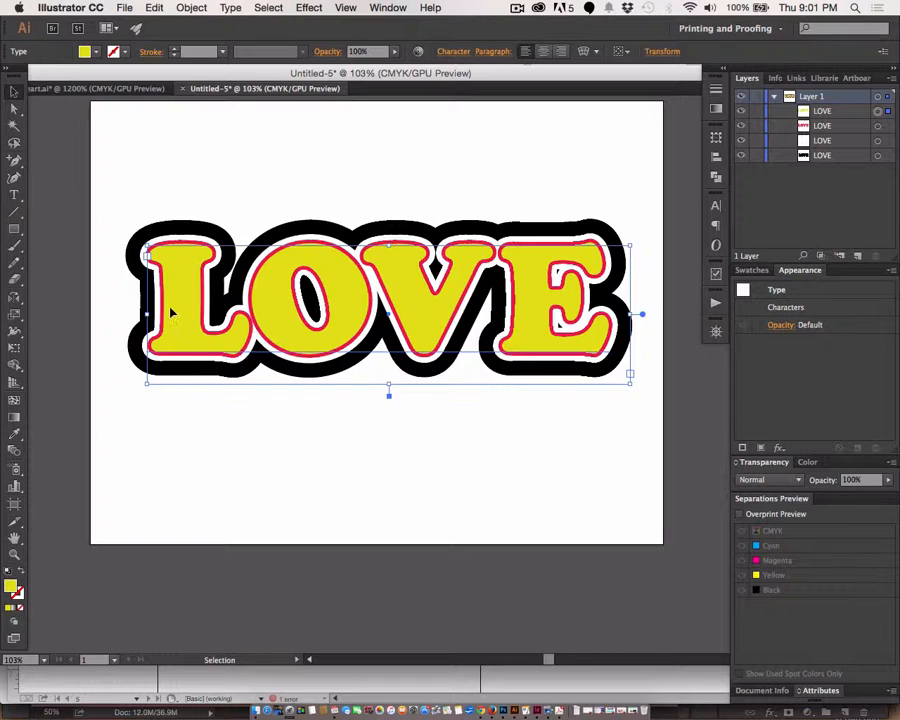
drag(173, 311, 172, 470)
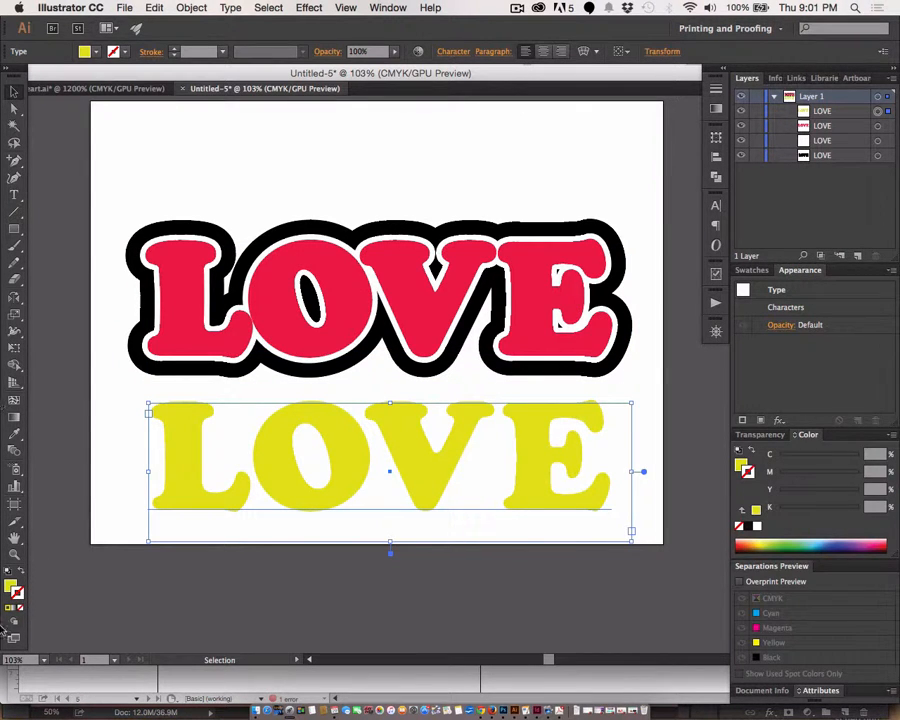
Step: Give the yellow LOVE text a bright red stroke (FC0048)
double_click(19, 594)
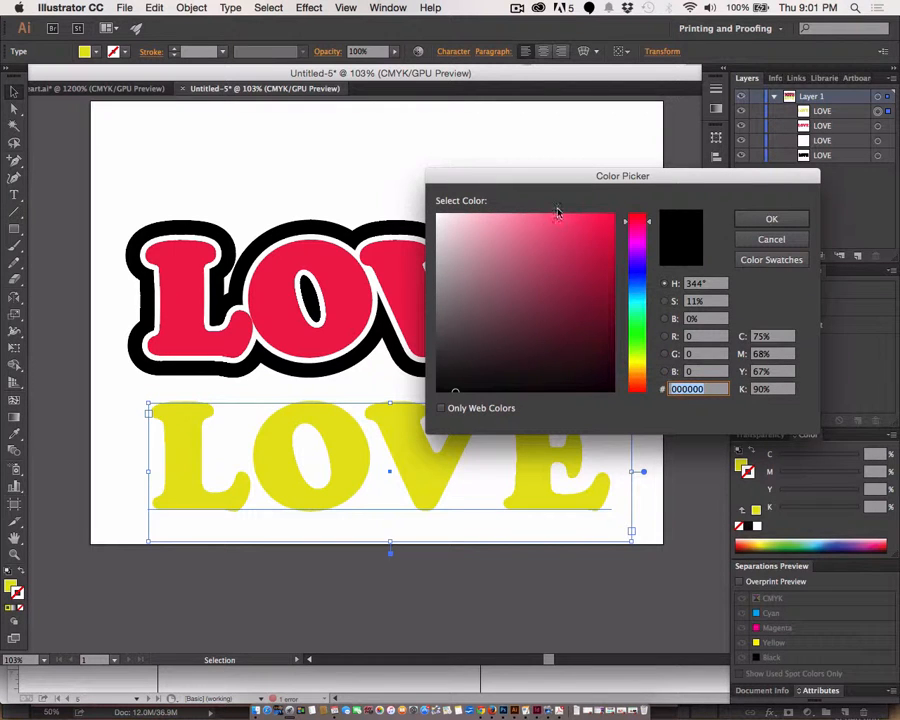
click(610, 229)
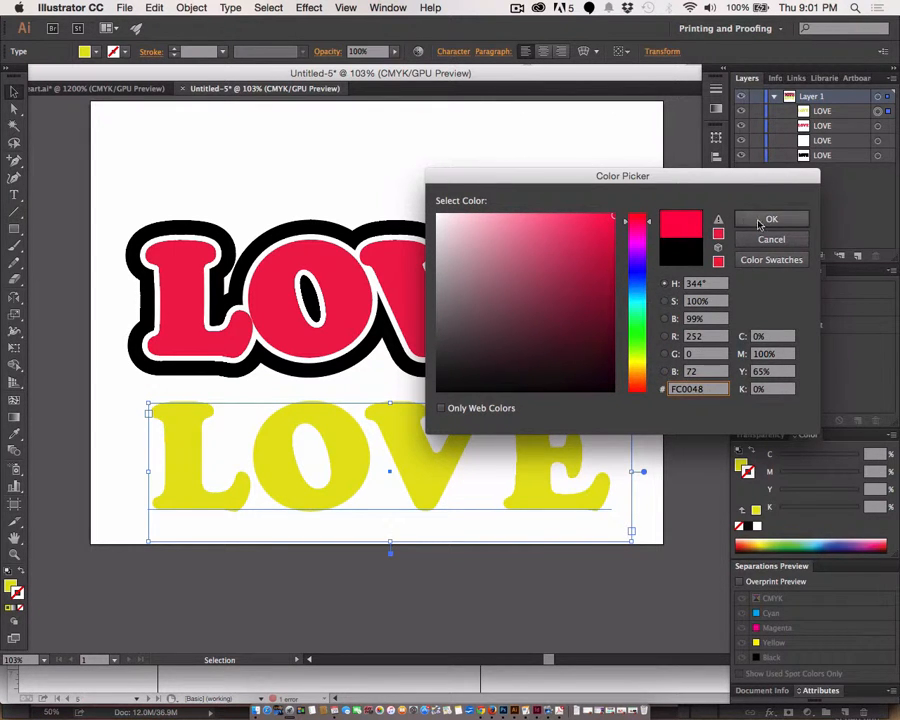
click(772, 219)
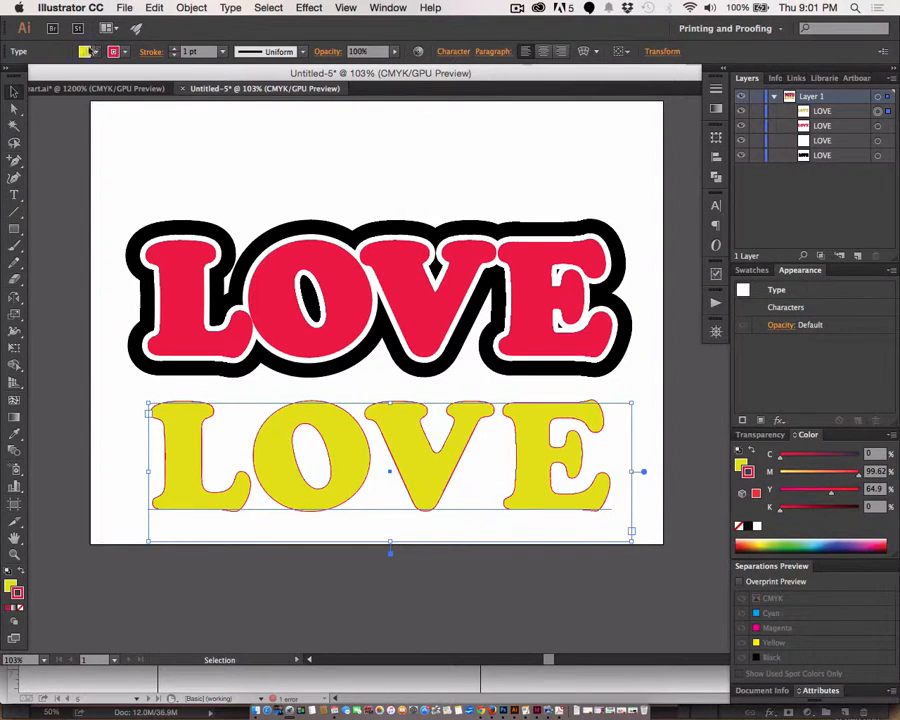
Step: Increase the red stroke weight of the yellow LOVE text to 16 pt
click(173, 49)
click(173, 49)
click(173, 49)
click(173, 49)
click(173, 49)
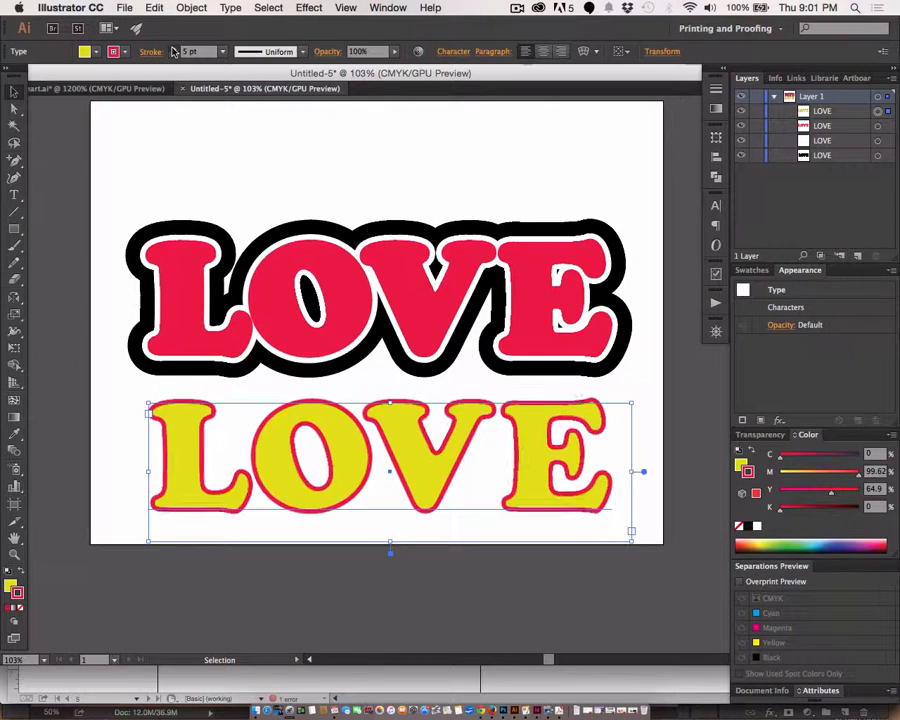
click(173, 49)
click(173, 49)
click(173, 49)
click(173, 49)
click(173, 49)
click(173, 49)
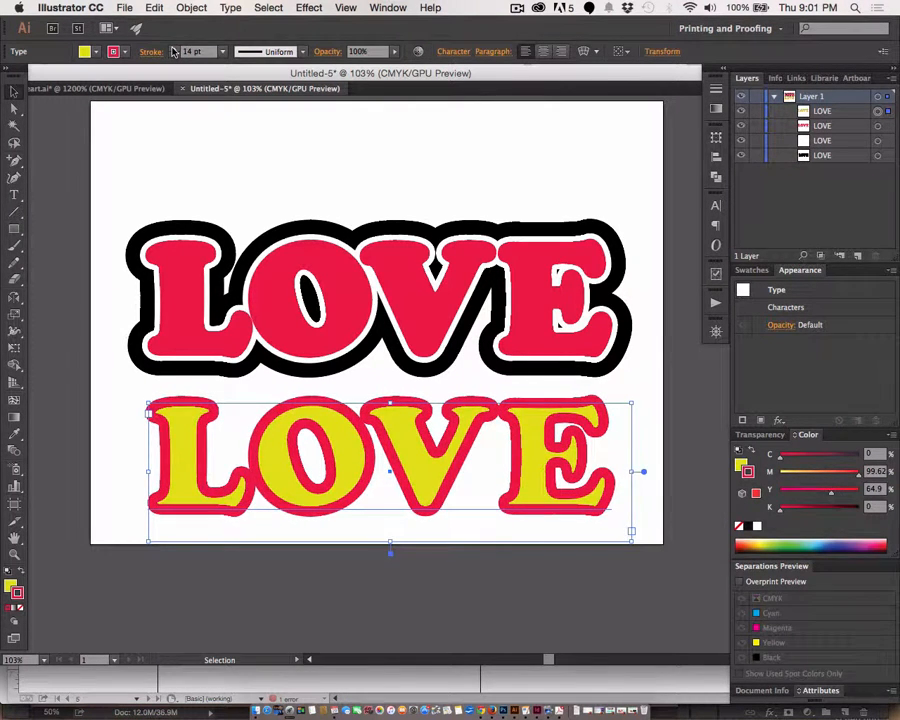
click(173, 49)
click(173, 49)
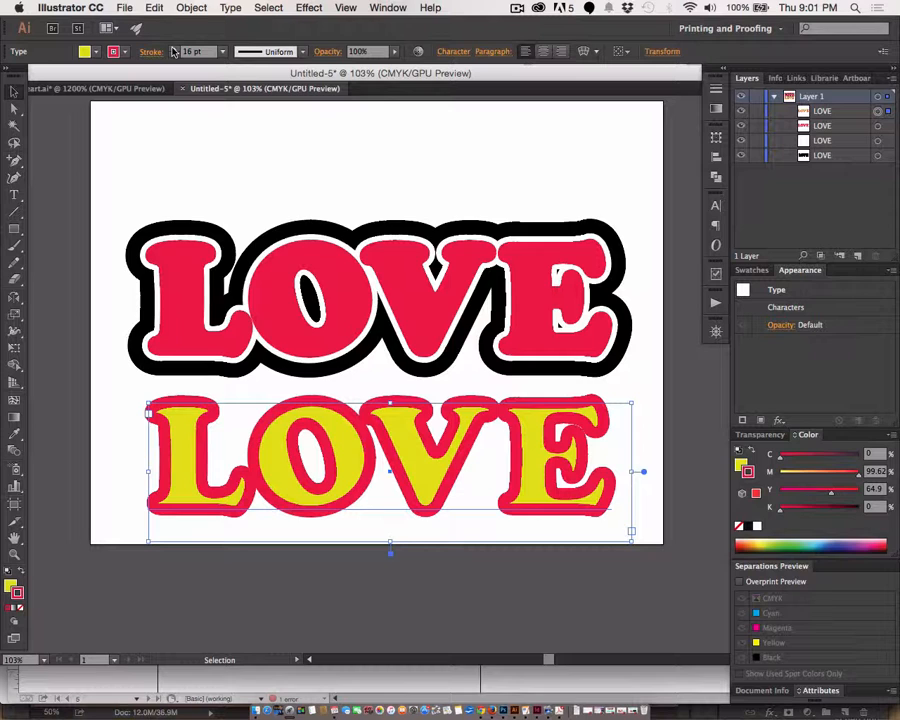
Step: Display the Stroke settings and detach the Appearance panel so it floats over the artboard
click(391, 7)
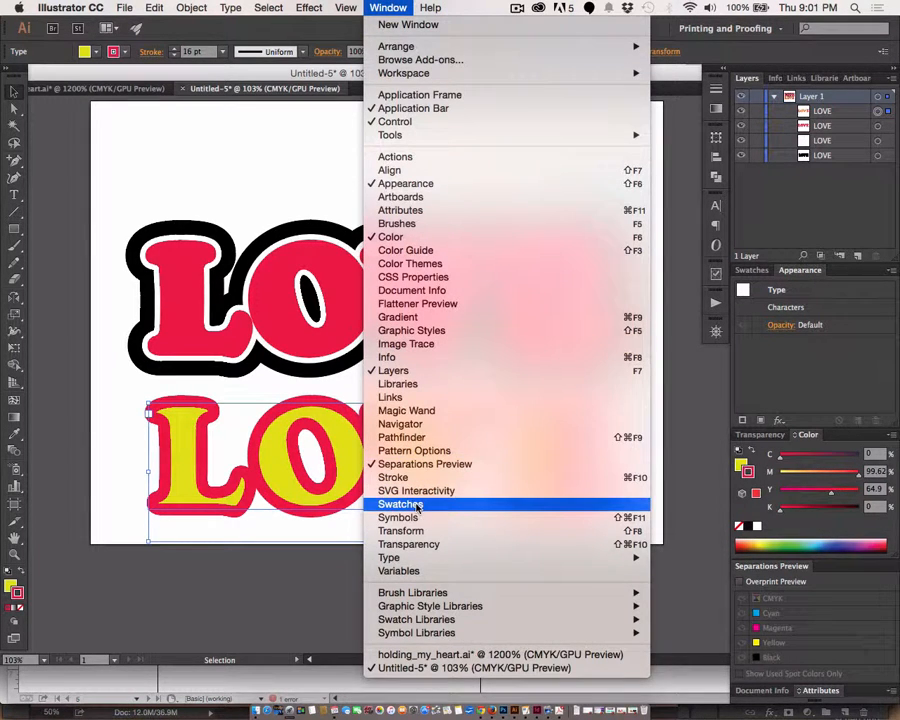
click(400, 477)
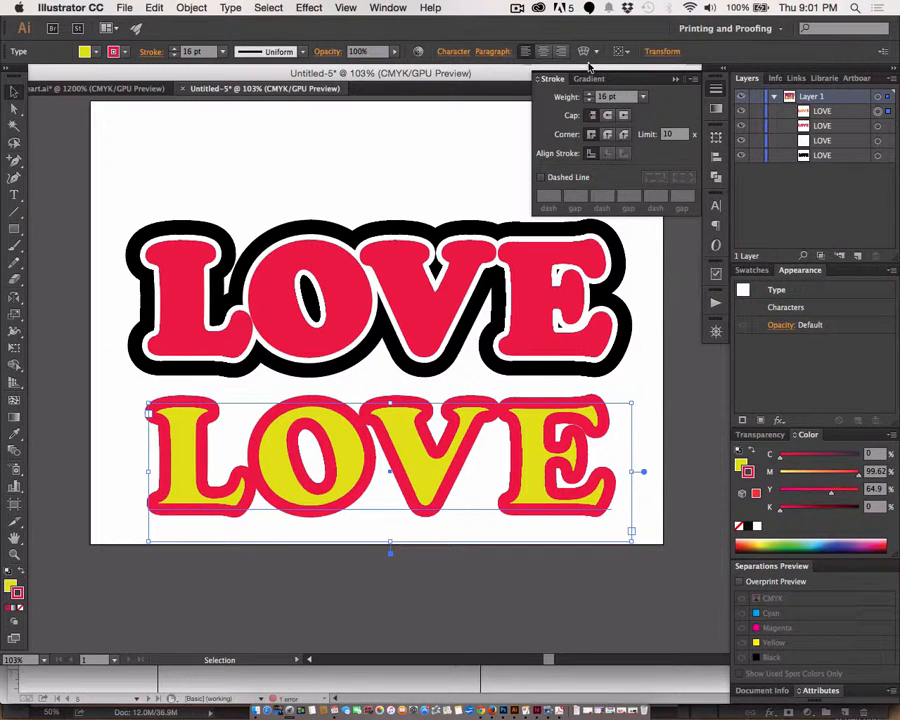
drag(784, 268, 120, 116)
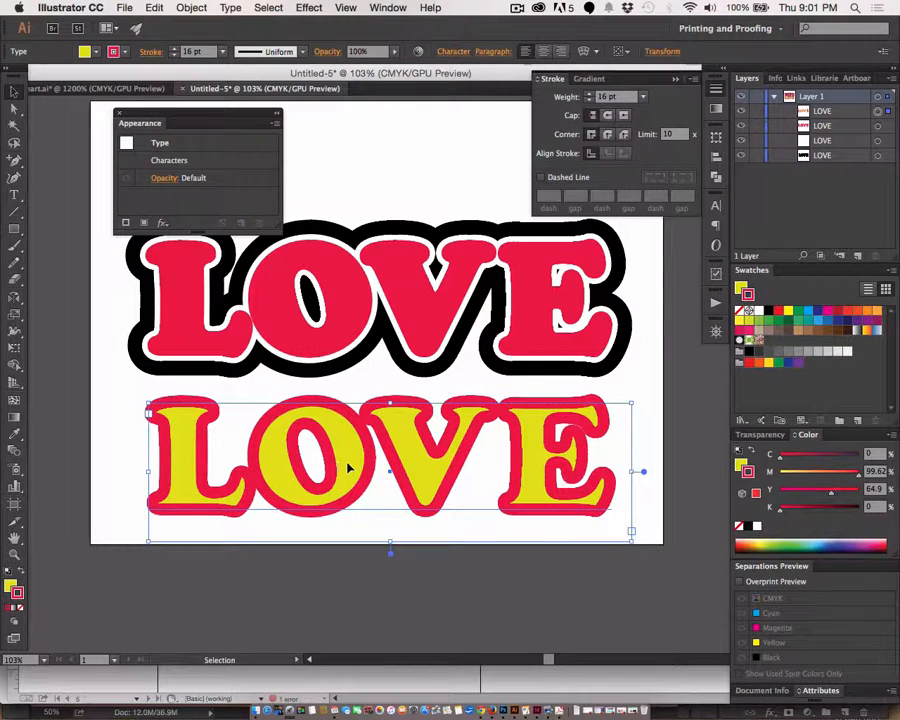
Step: Try to reduce the stroke weight in the Appearance settings to 9 pt with nothing selected
click(363, 181)
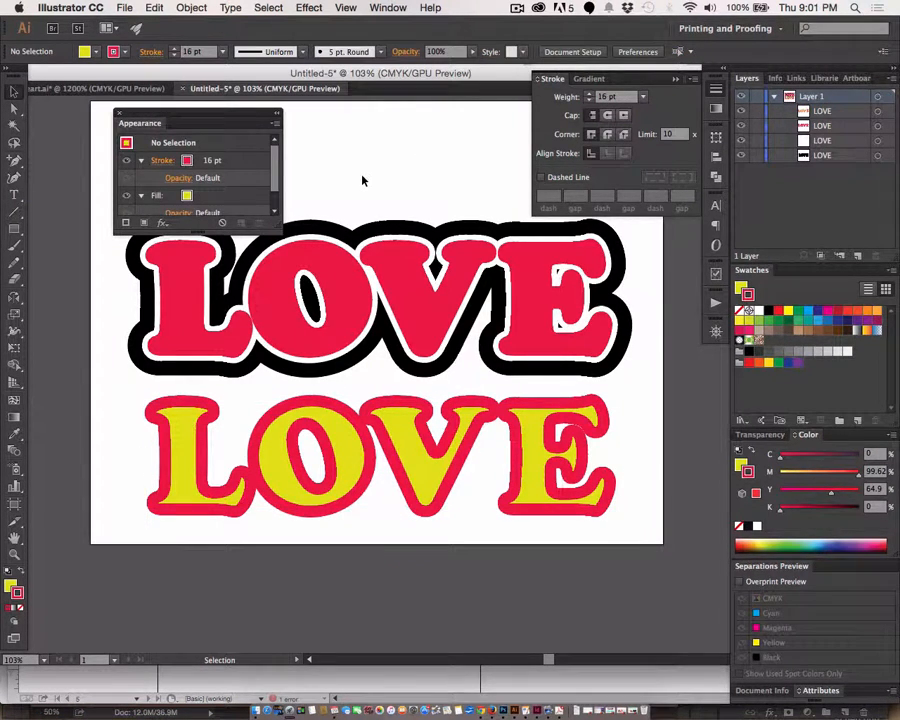
click(322, 498)
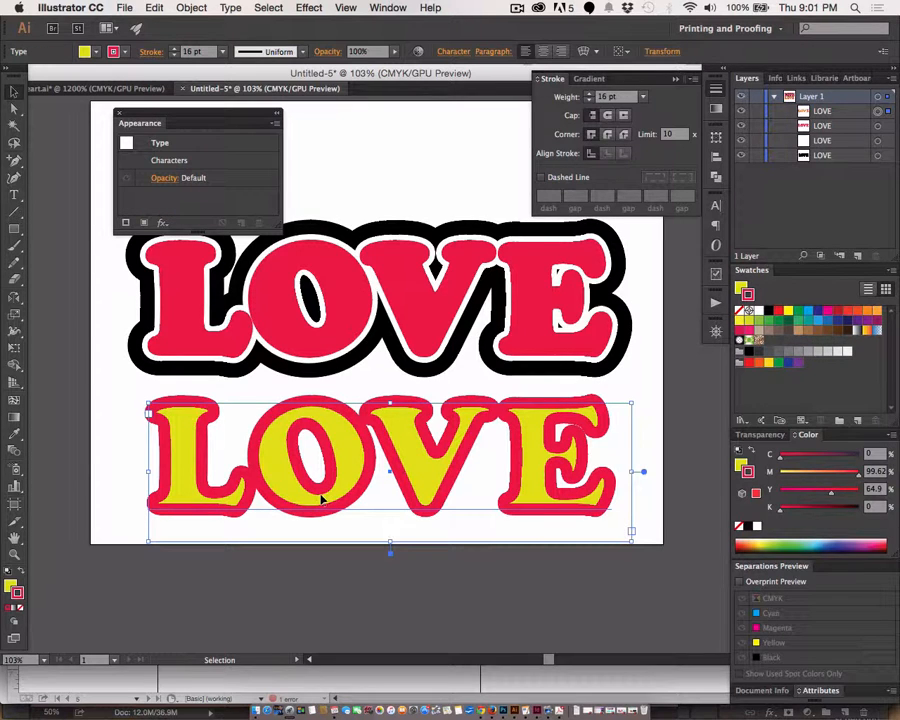
click(405, 135)
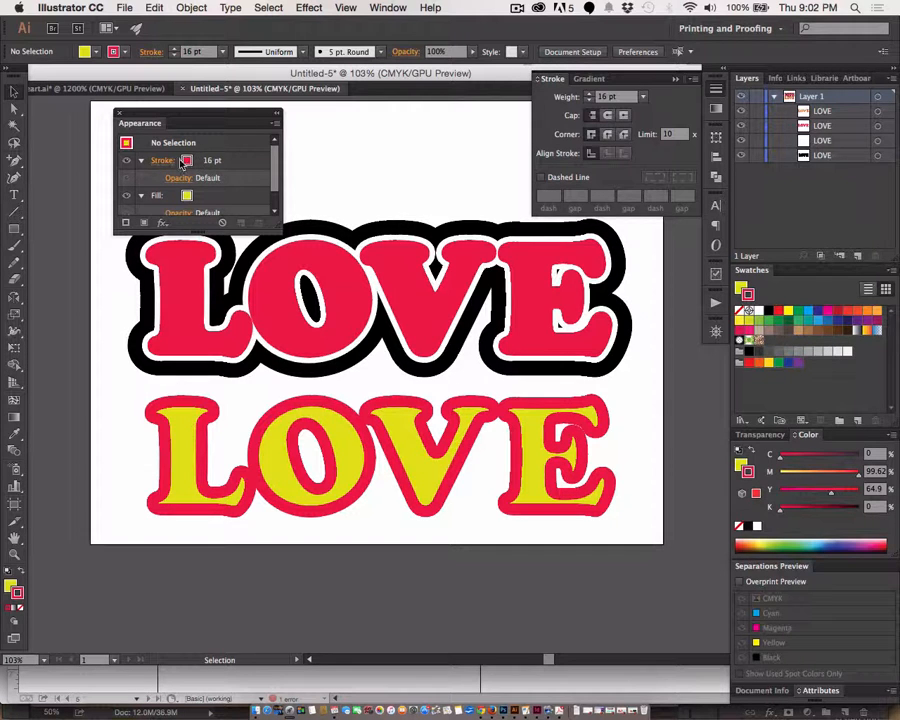
click(216, 165)
click(215, 164)
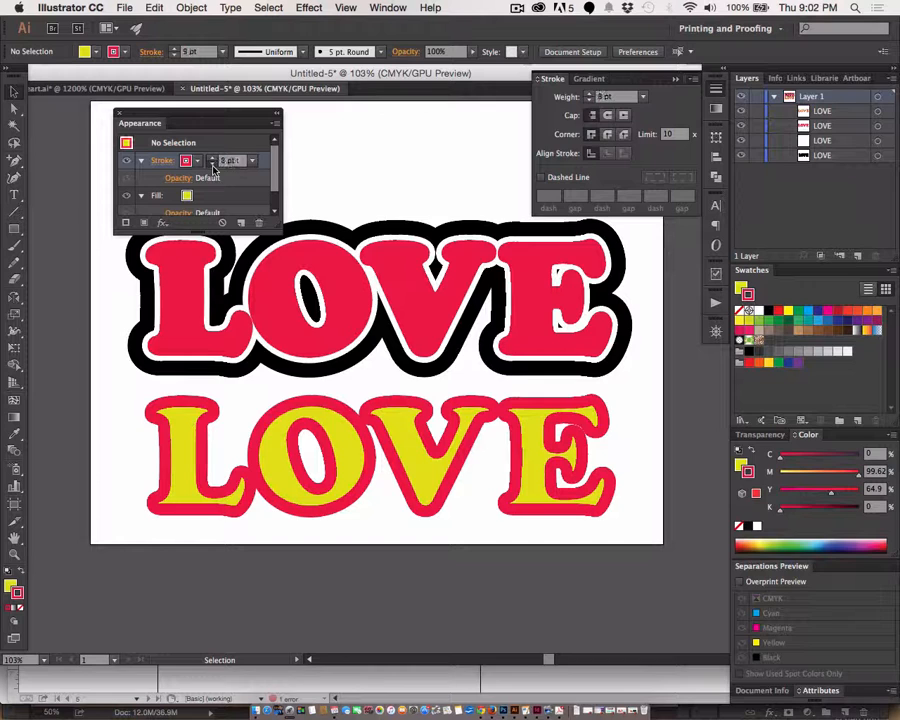
Step: Add a new 1 pt black stroke without a fill to the lower LOVE text and enlarge the floating Appearance panel
click(282, 474)
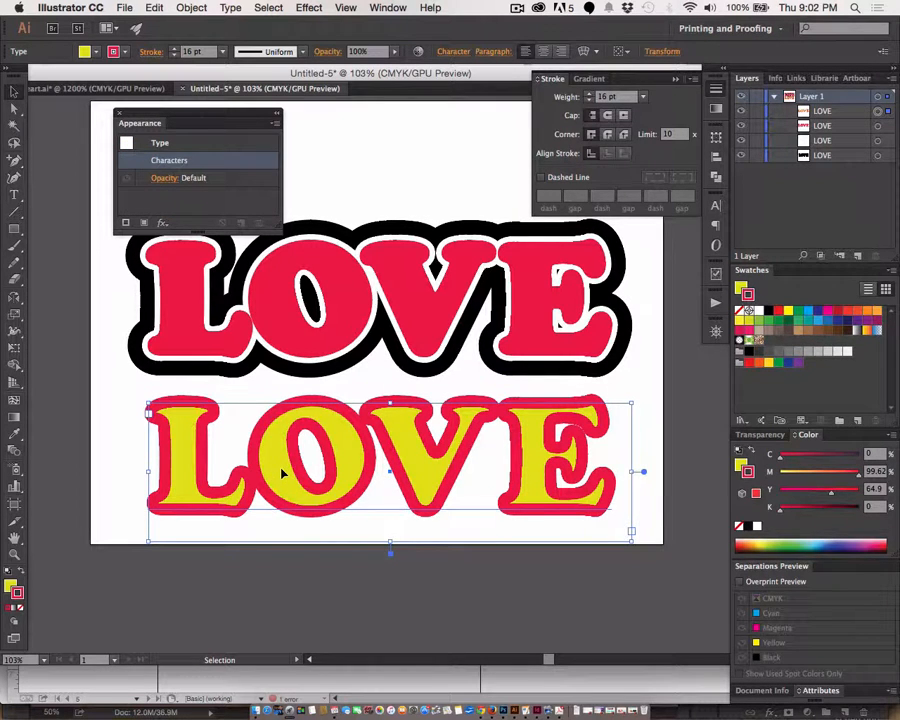
click(128, 224)
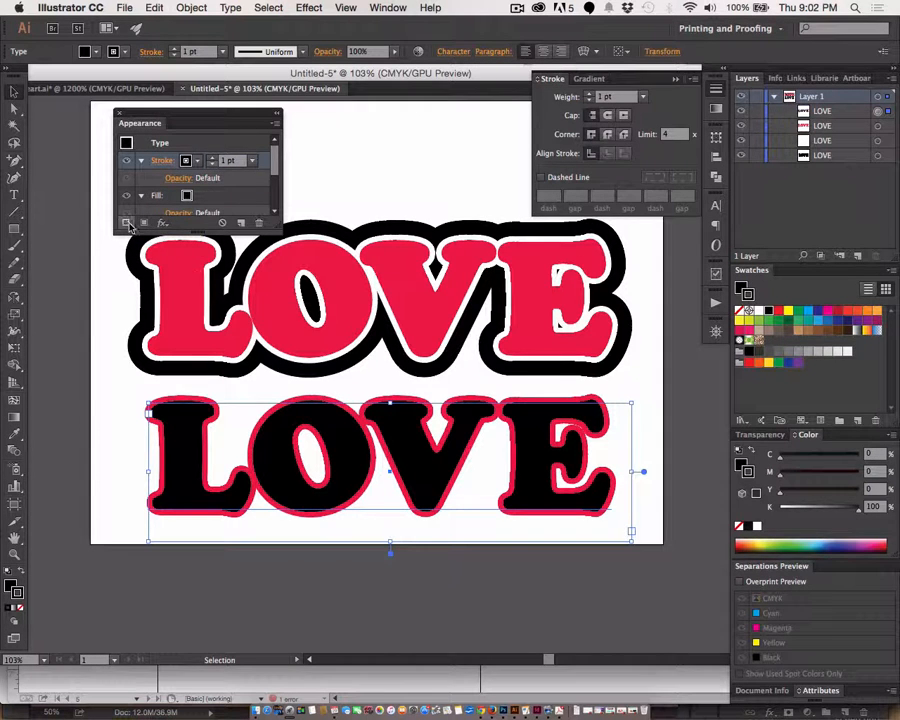
key(super+z)
key(super+z)
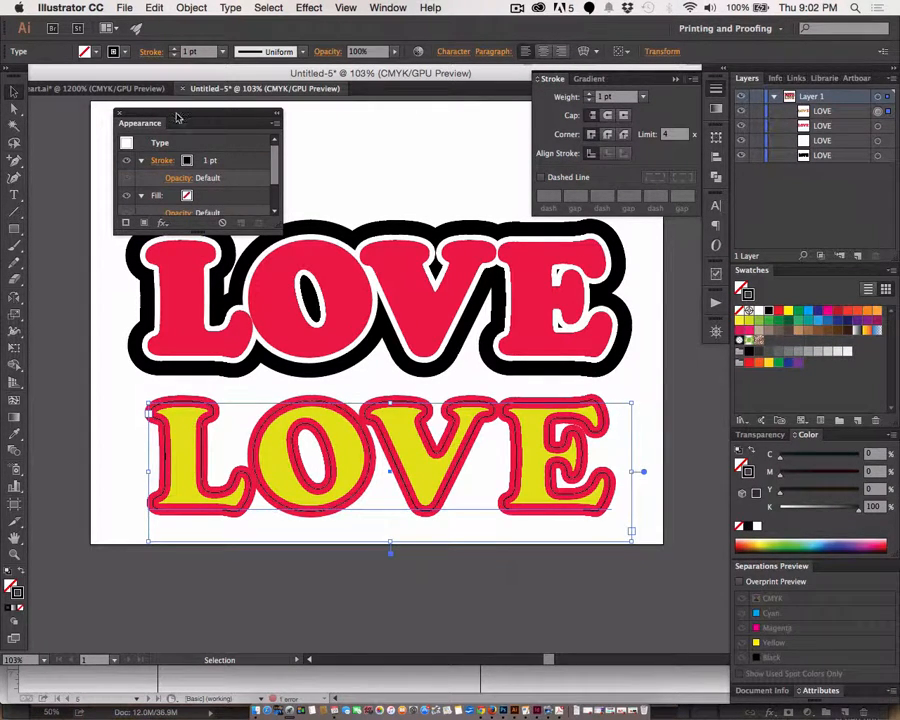
drag(177, 118, 176, 32)
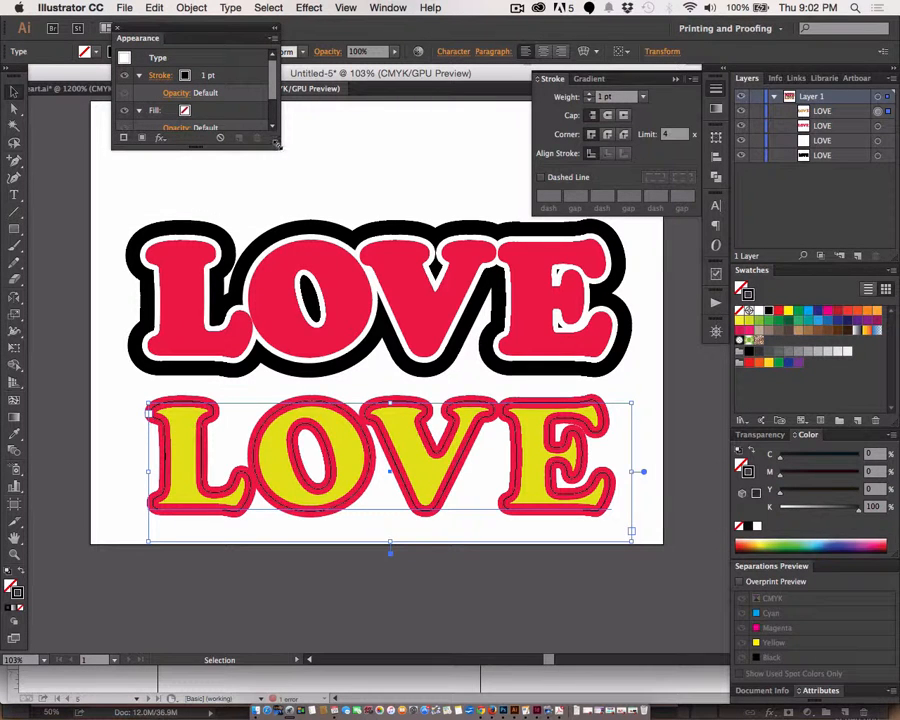
drag(277, 145, 288, 251)
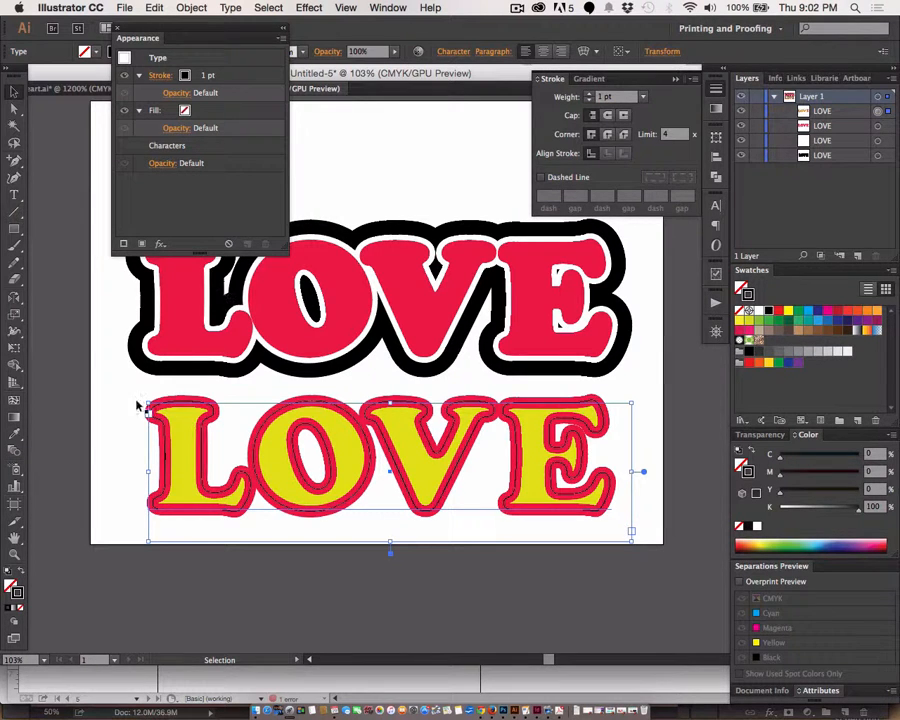
Step: Undo the added black stroke on the lower LOVE text and shift that text slightly up and left
click(127, 463)
click(195, 472)
key(super+z)
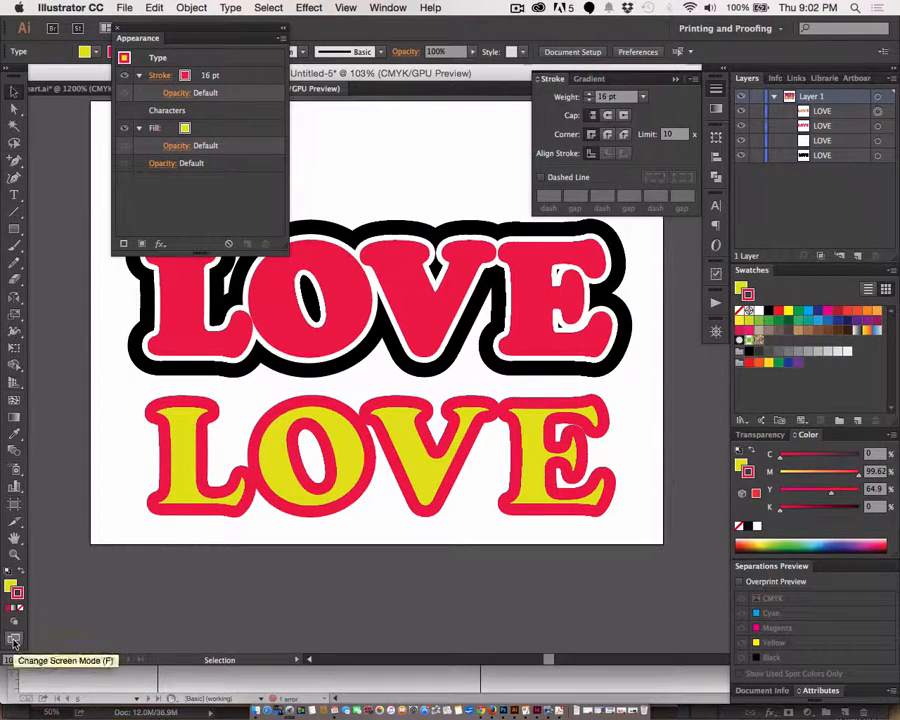
click(190, 434)
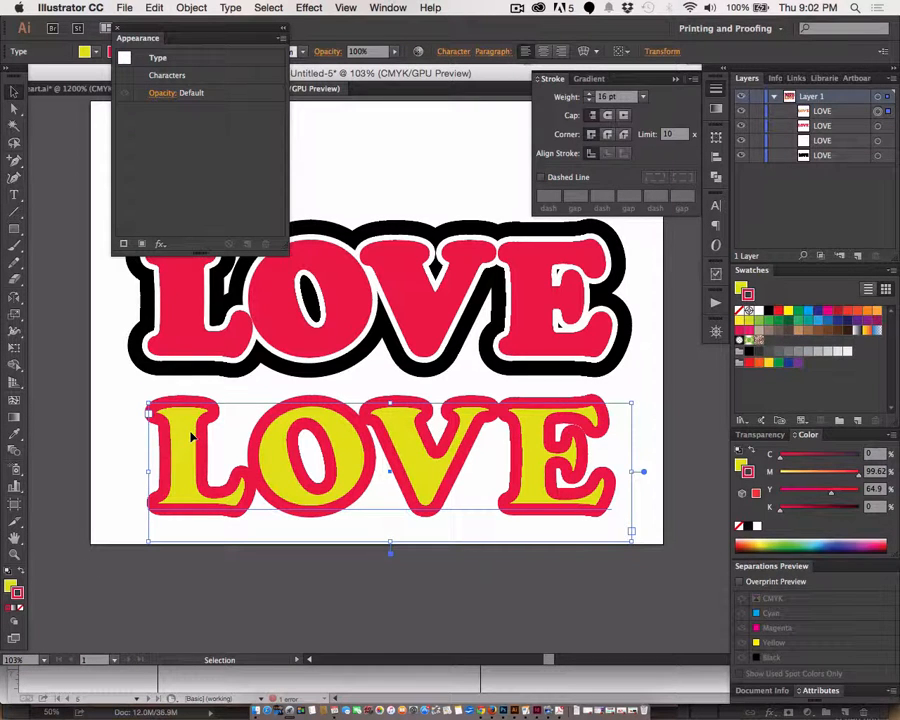
mouse_move(190, 433)
mouse_down()
mouse_move(187, 452)
mouse_move(185, 429)
mouse_up()
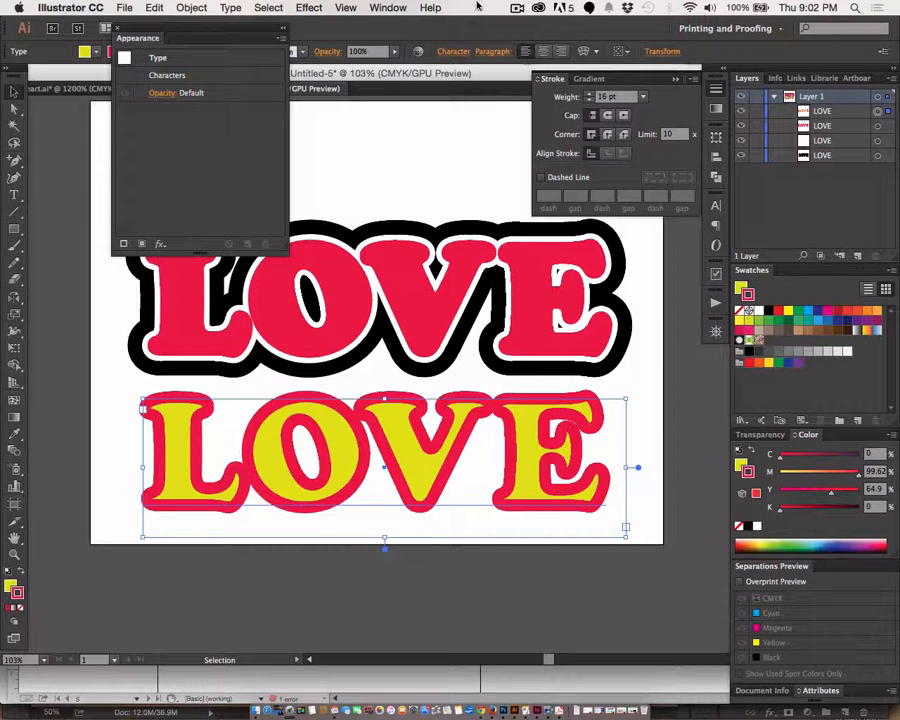
Step: Give the lower LOVE text's red stroke round corner joins and round caps
click(386, 8)
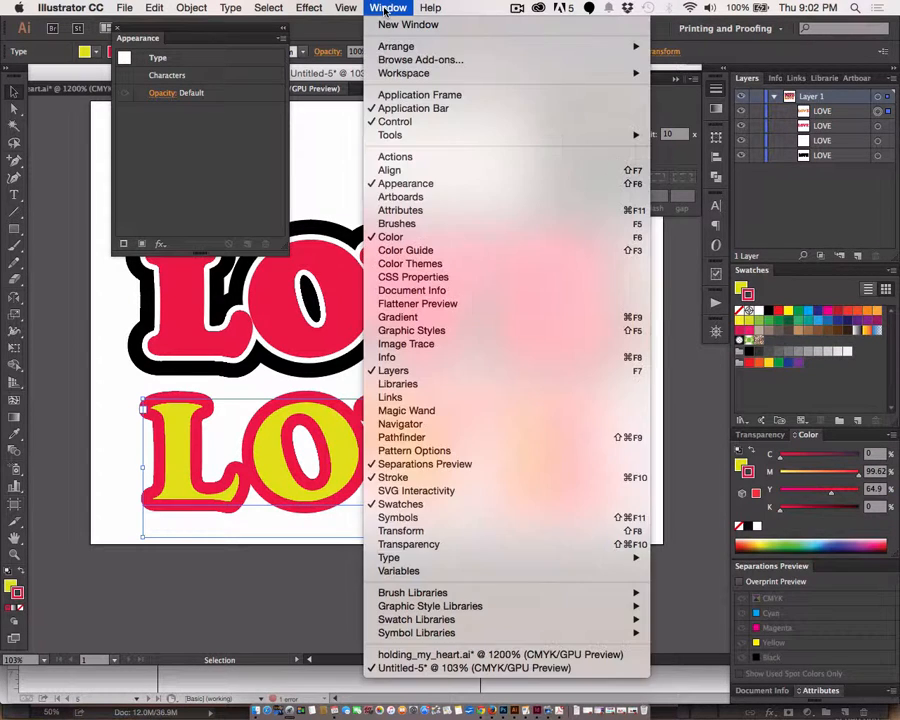
click(345, 8)
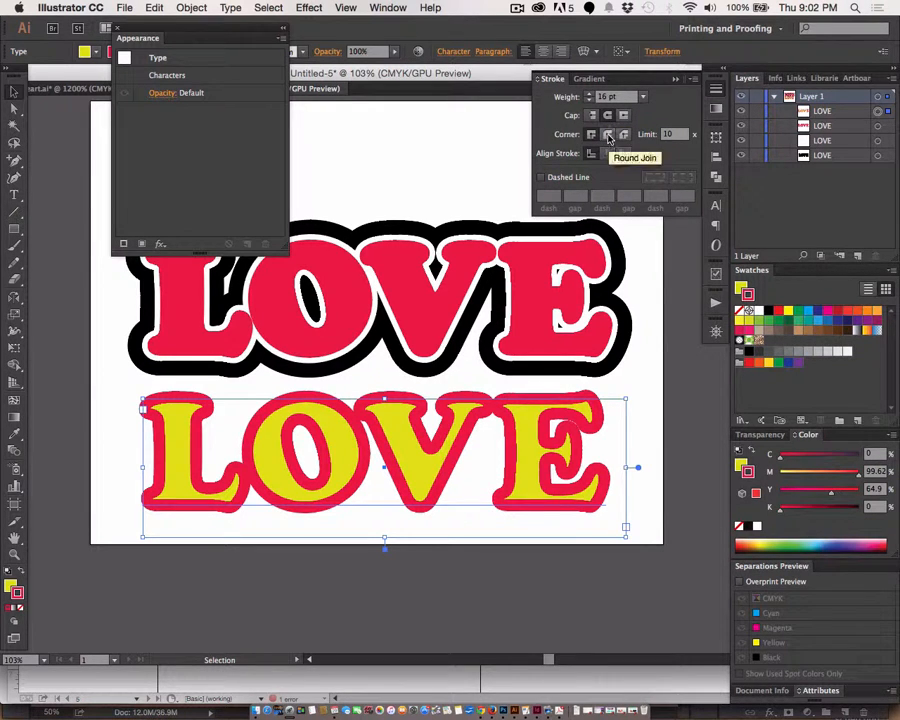
click(608, 135)
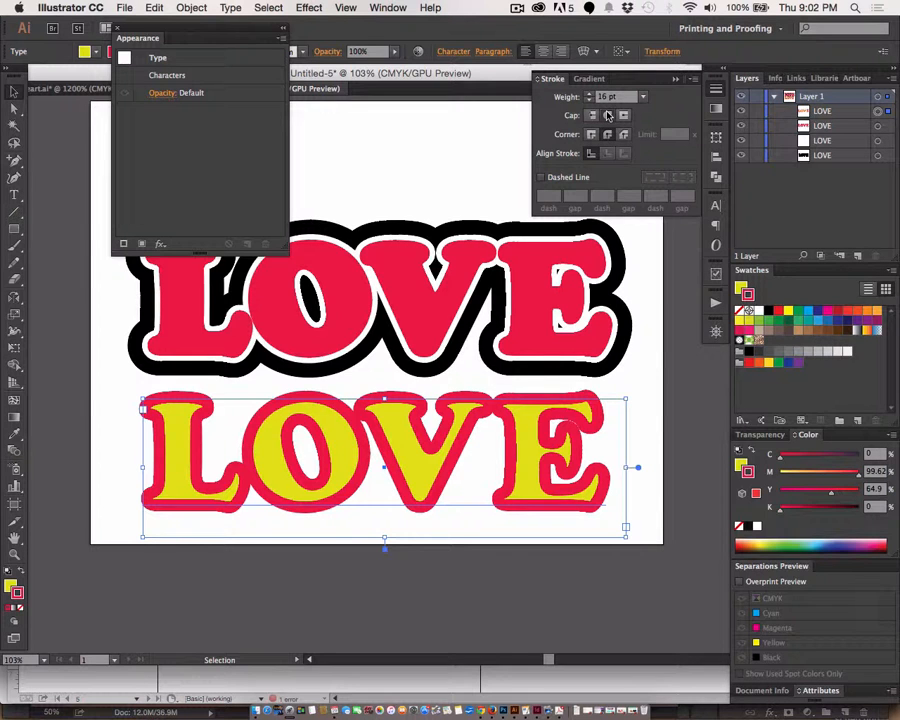
click(608, 116)
Step: Isolate the black LOVE copy by hiding the other three copies, and move the floating Appearance panel below the text
click(362, 330)
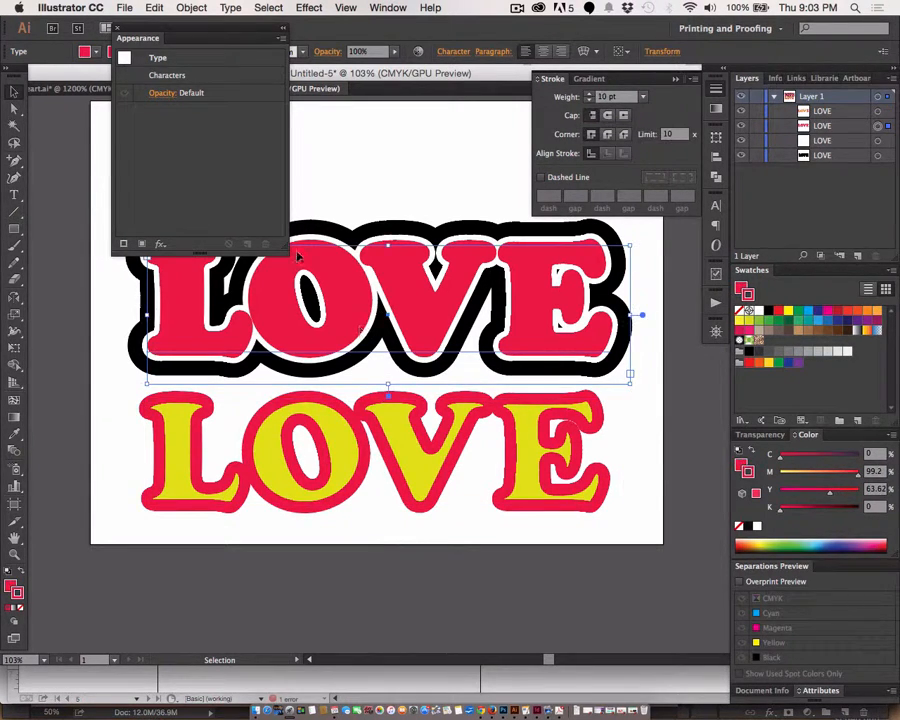
click(14, 194)
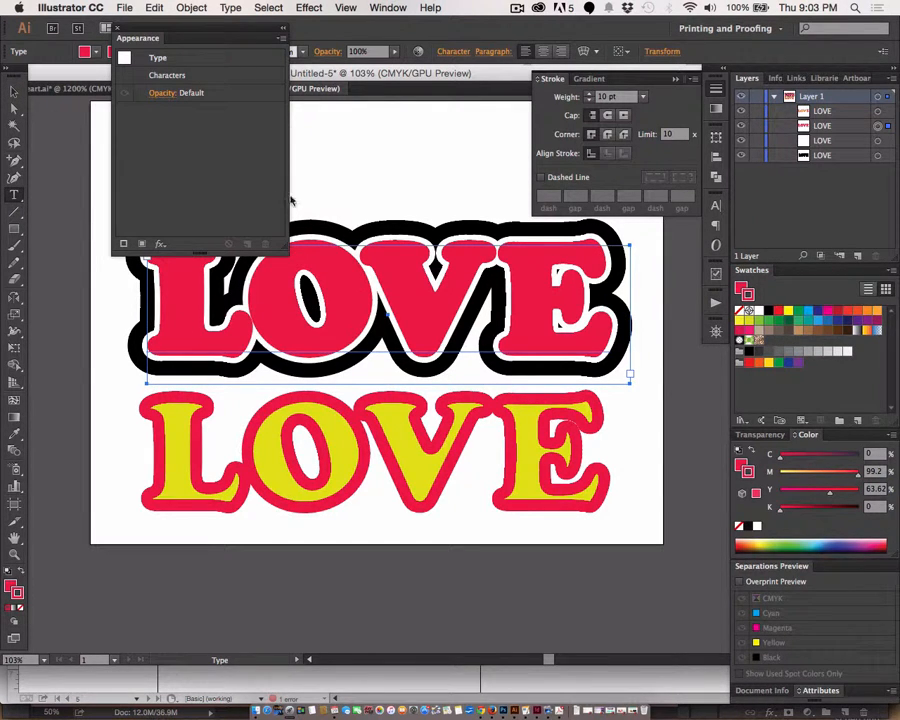
click(878, 155)
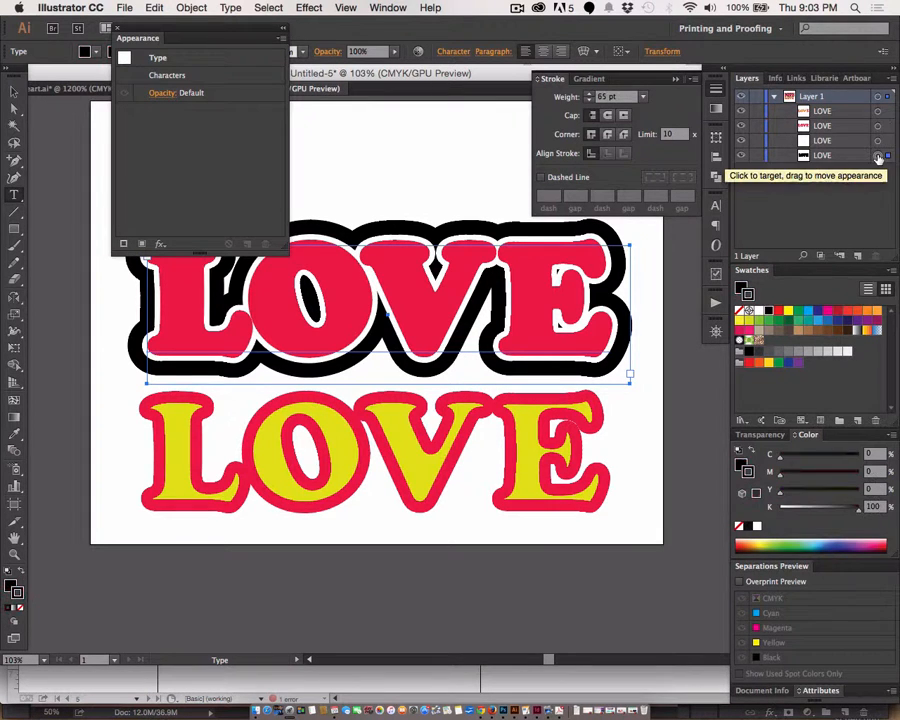
click(741, 140)
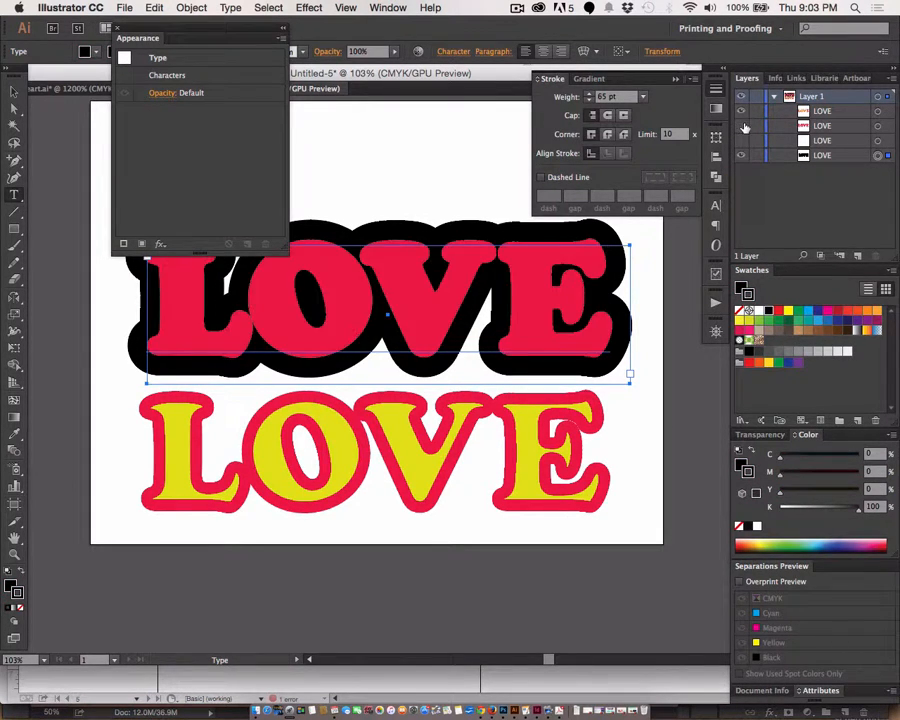
click(741, 125)
click(741, 110)
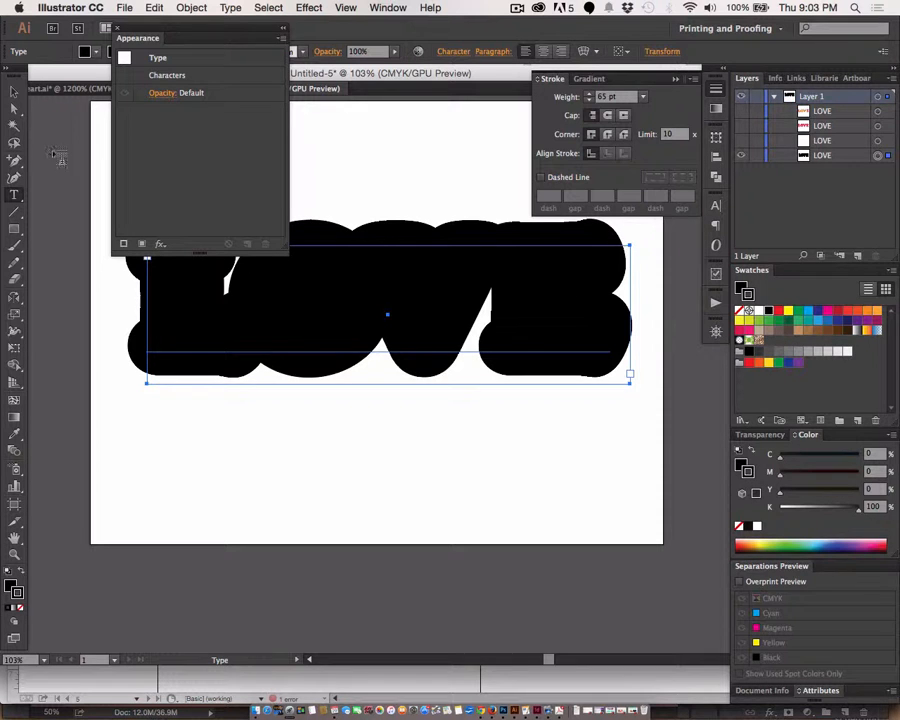
click(14, 91)
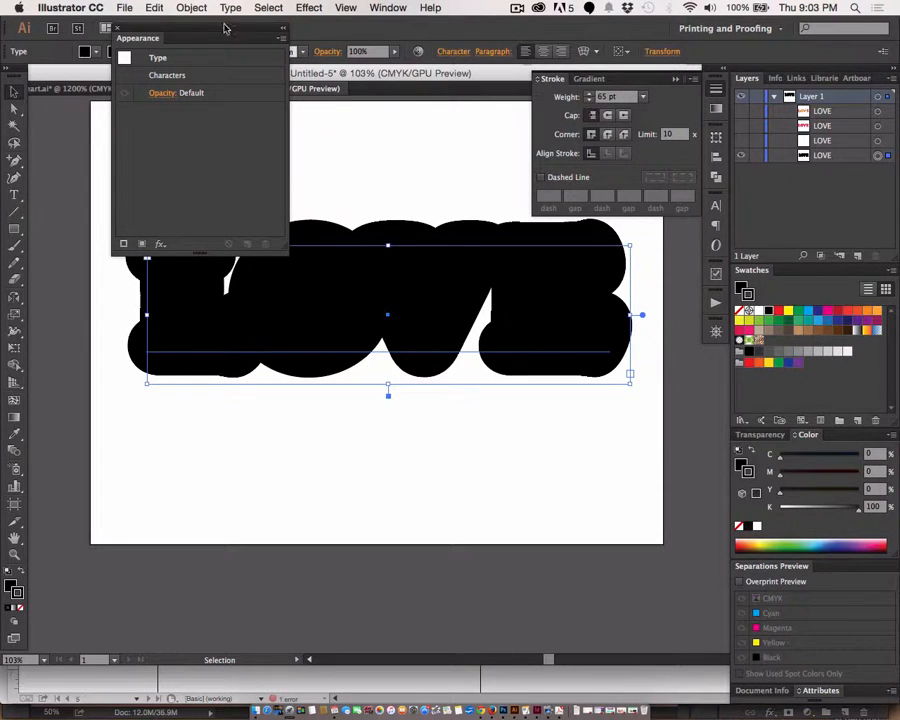
drag(173, 36, 165, 530)
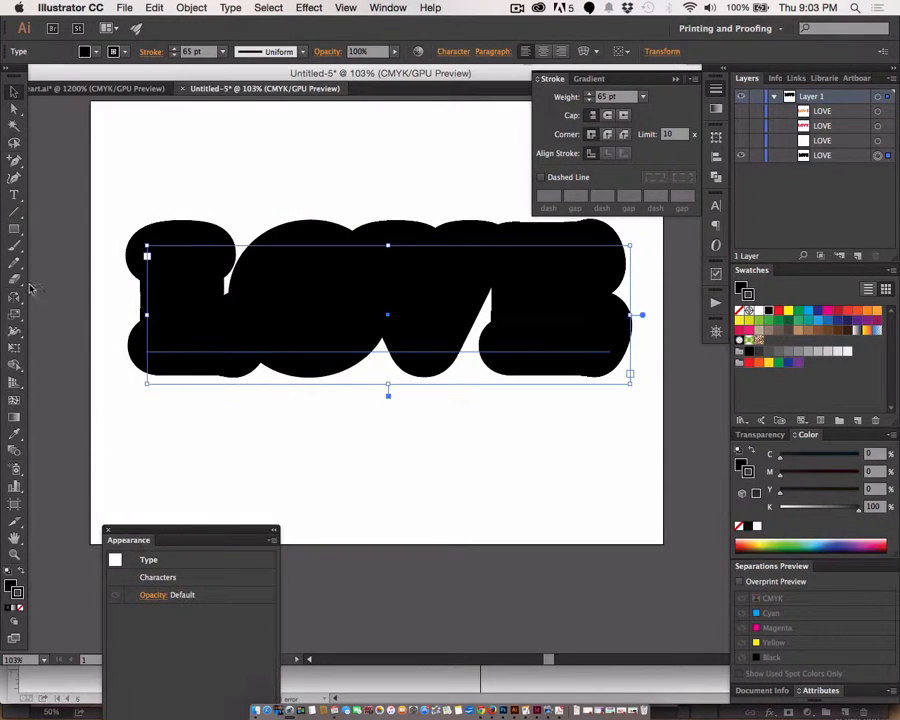
Step: Change the font of all the letters in the black LOVE copy to ChemyRetro
click(14, 194)
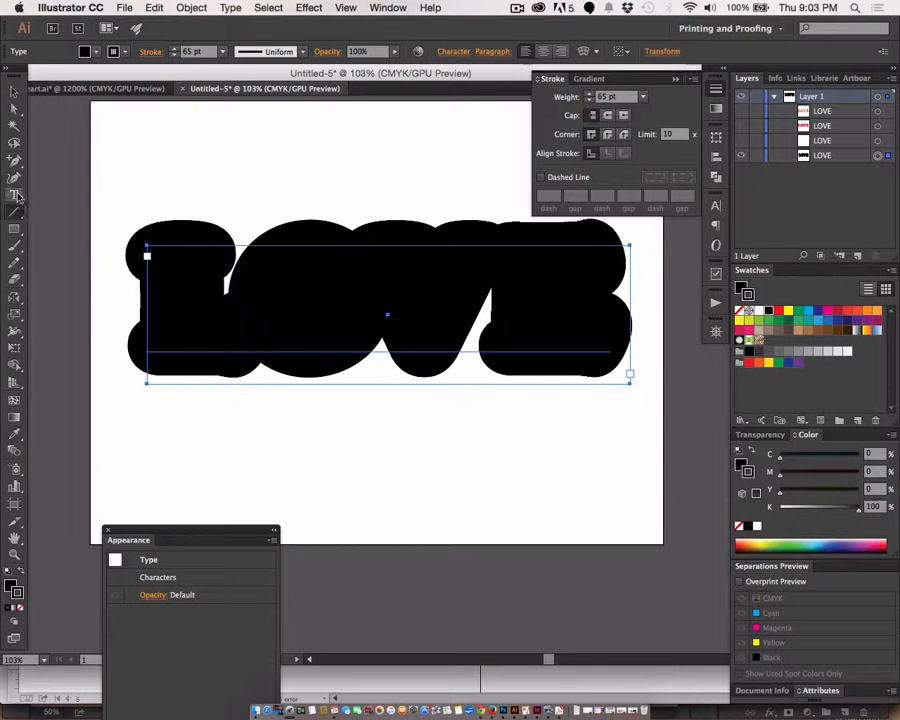
click(272, 300)
double_click(272, 300)
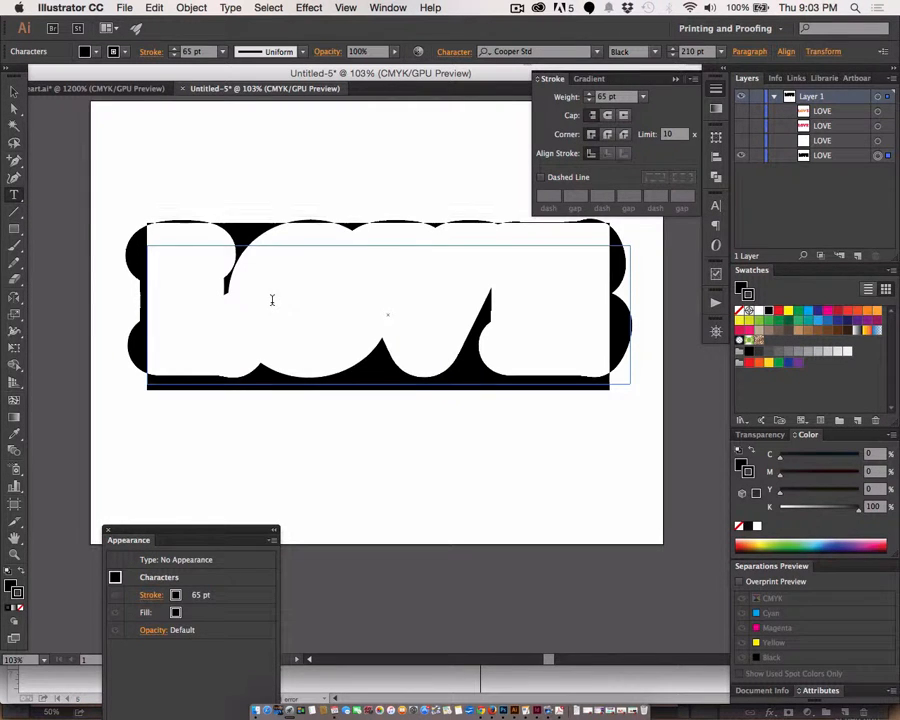
click(597, 51)
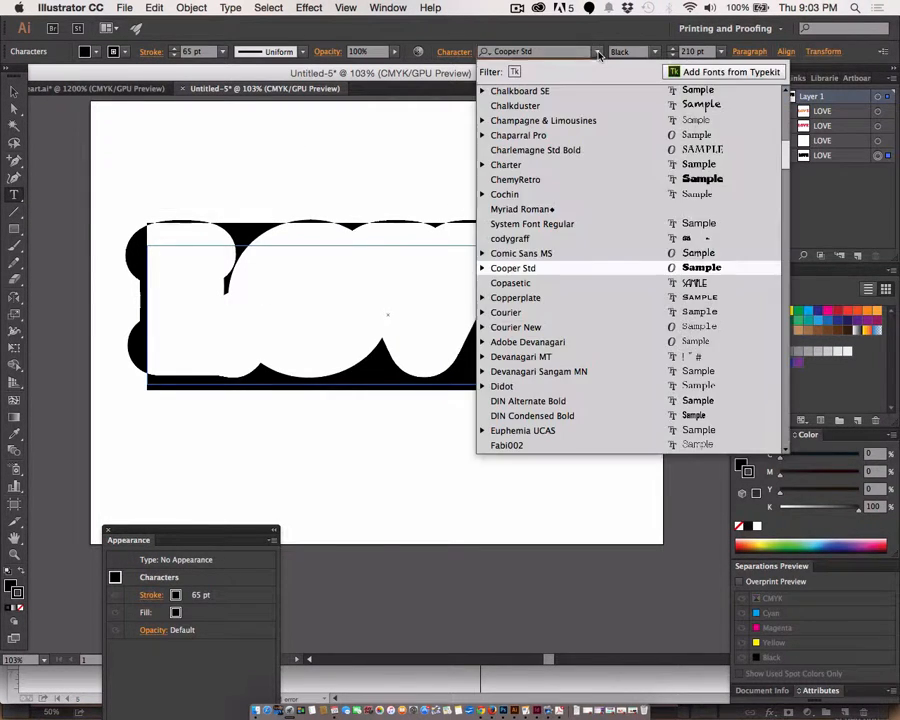
click(615, 179)
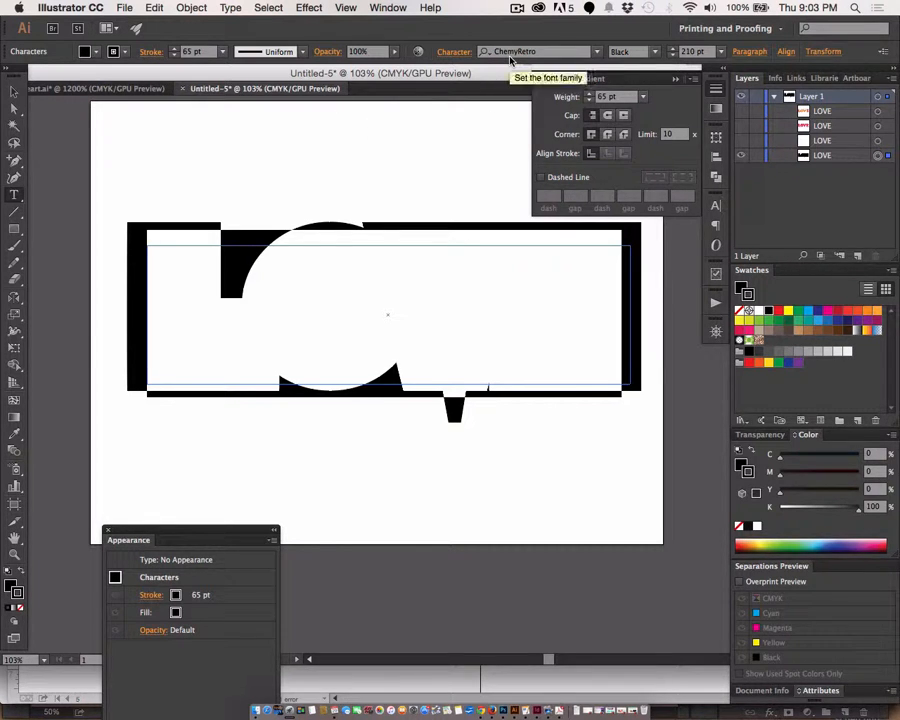
Step: Hide the black LOVE copy, show the white one and change its font to ChemyRetro
click(741, 156)
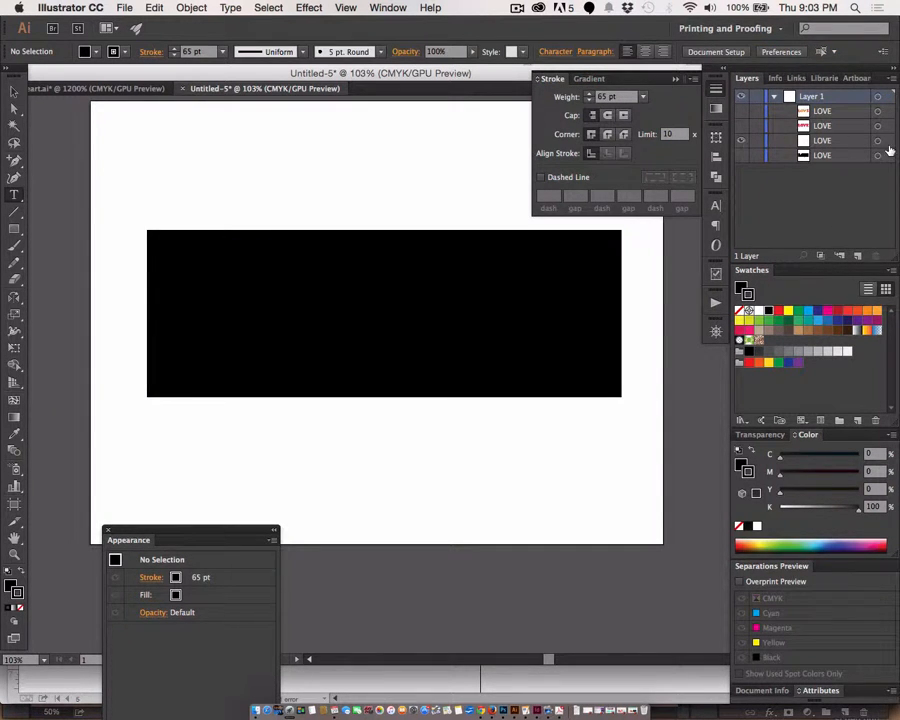
click(878, 141)
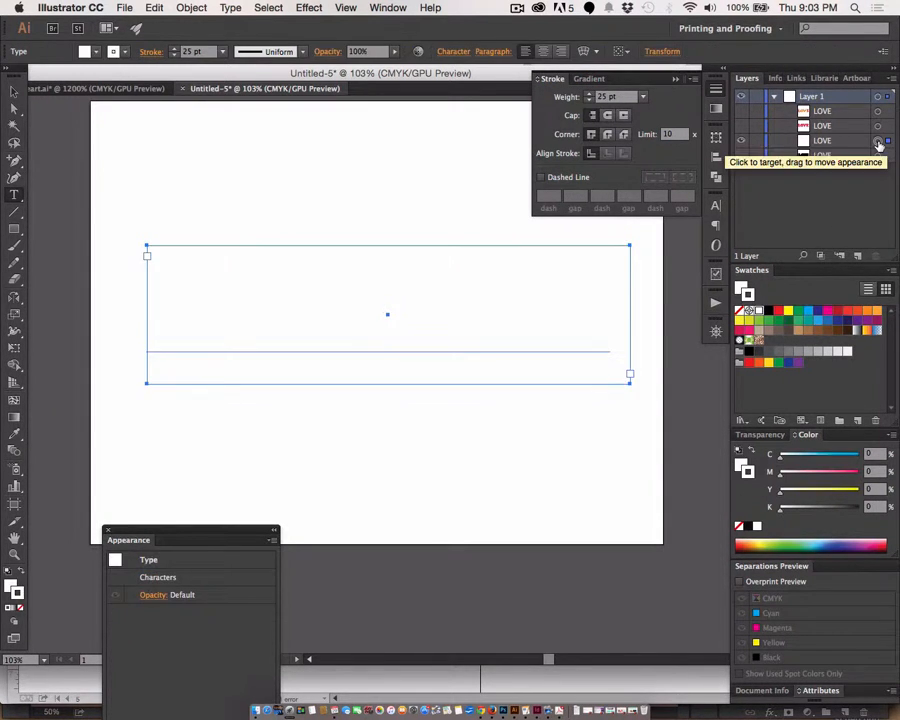
double_click(536, 305)
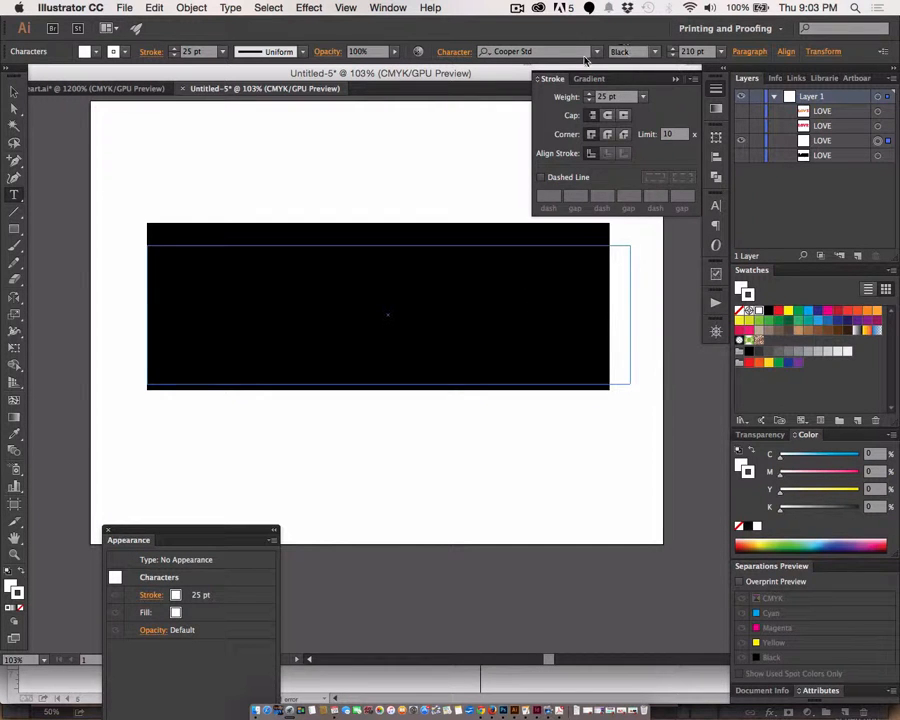
click(597, 52)
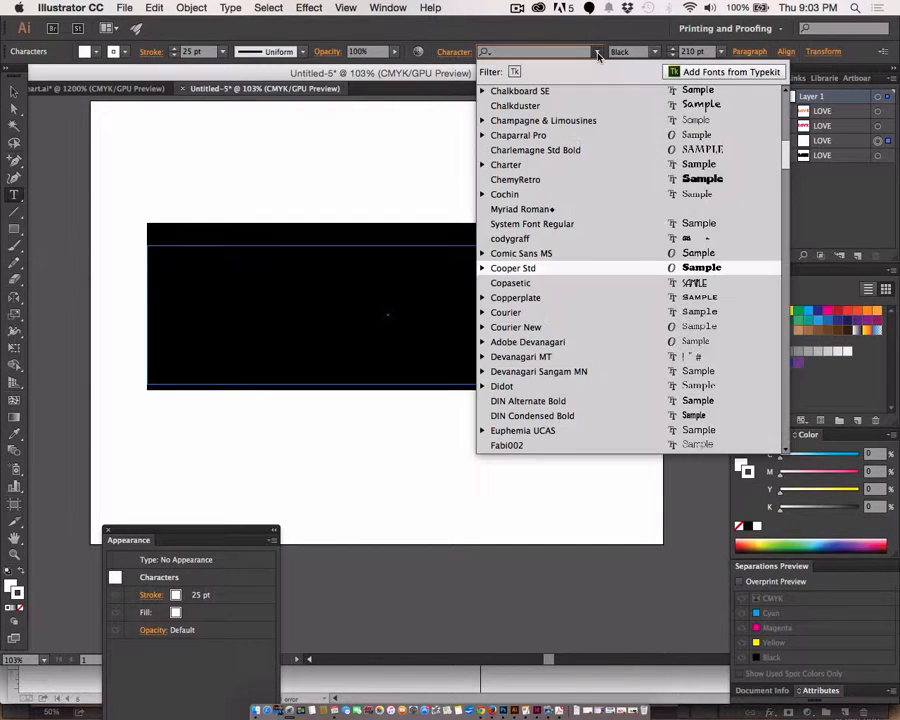
click(572, 180)
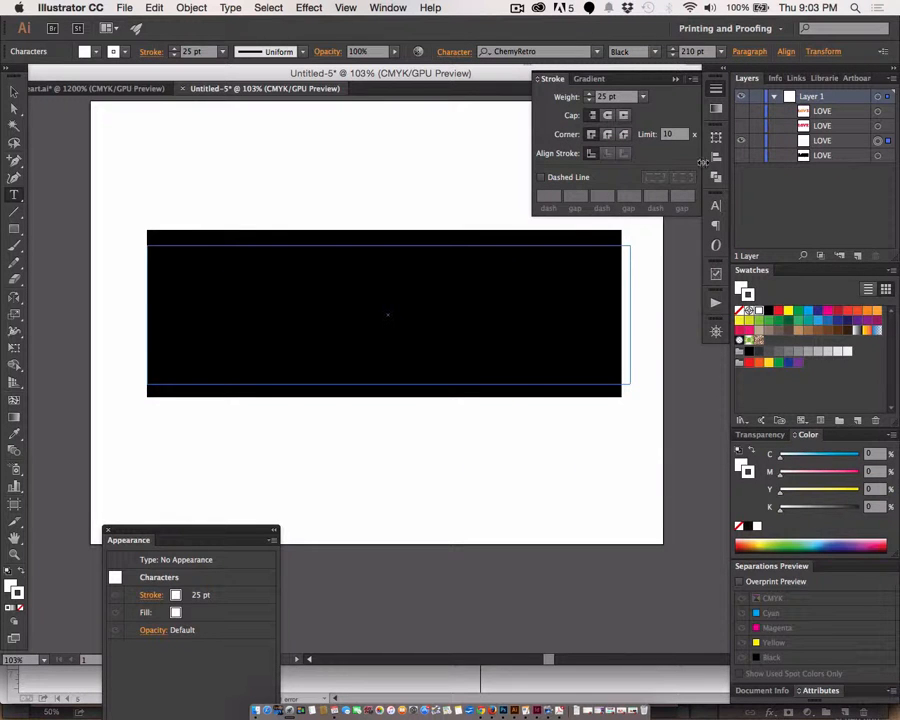
Step: Isolate the red LOVE copy in the upper design and change its font to ChemyRetro
click(741, 125)
click(878, 125)
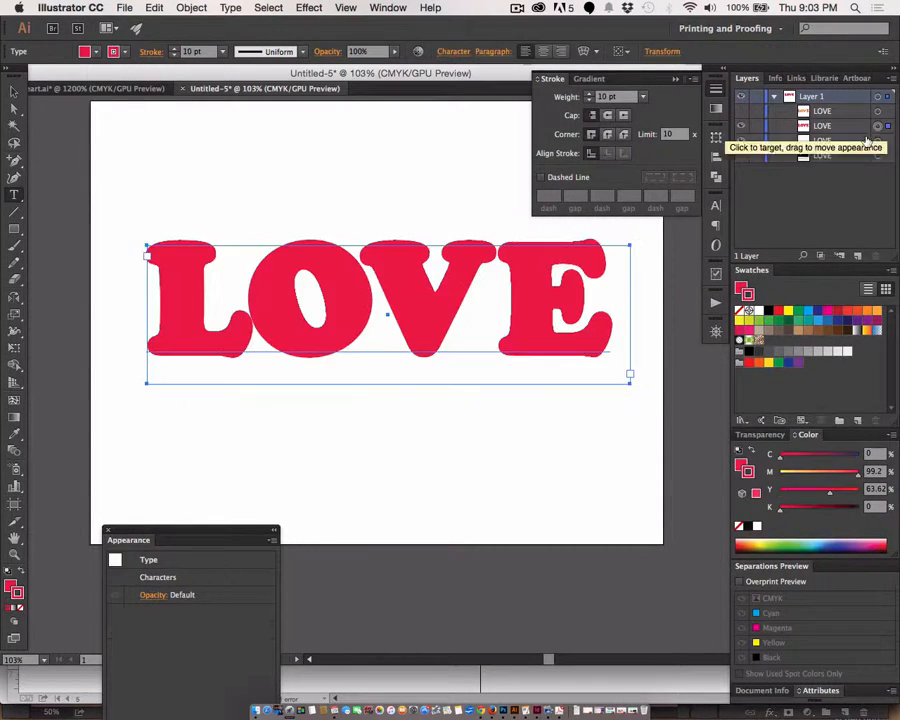
drag(589, 304, 160, 282)
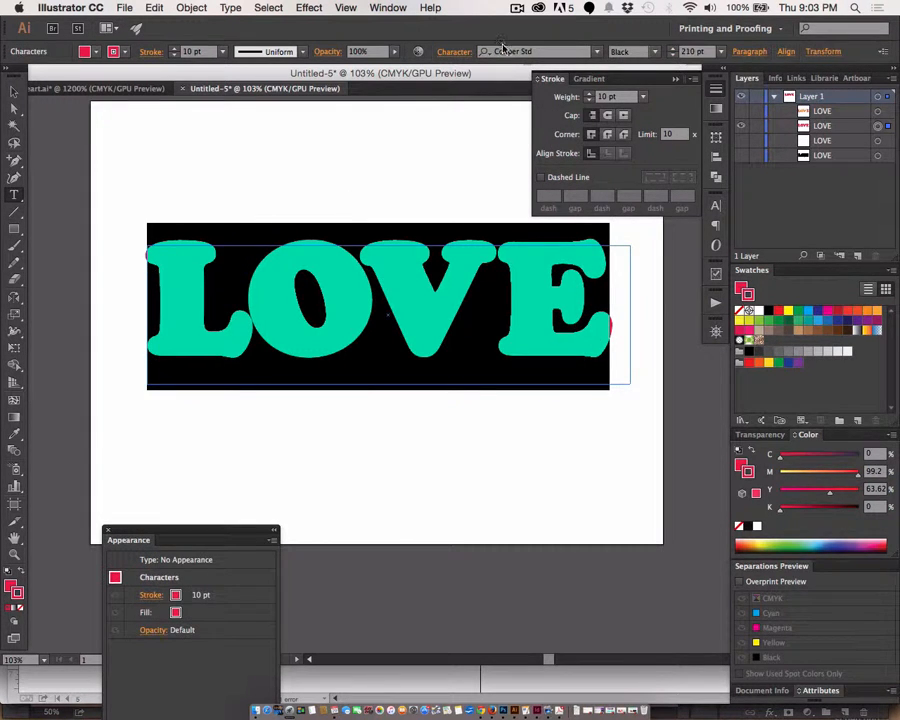
click(598, 52)
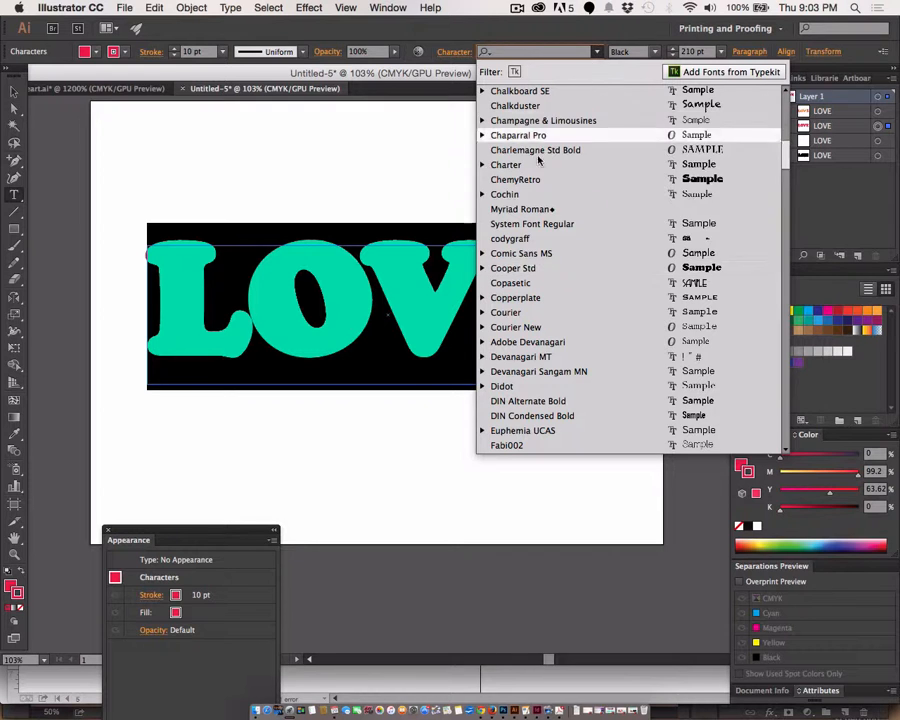
click(515, 180)
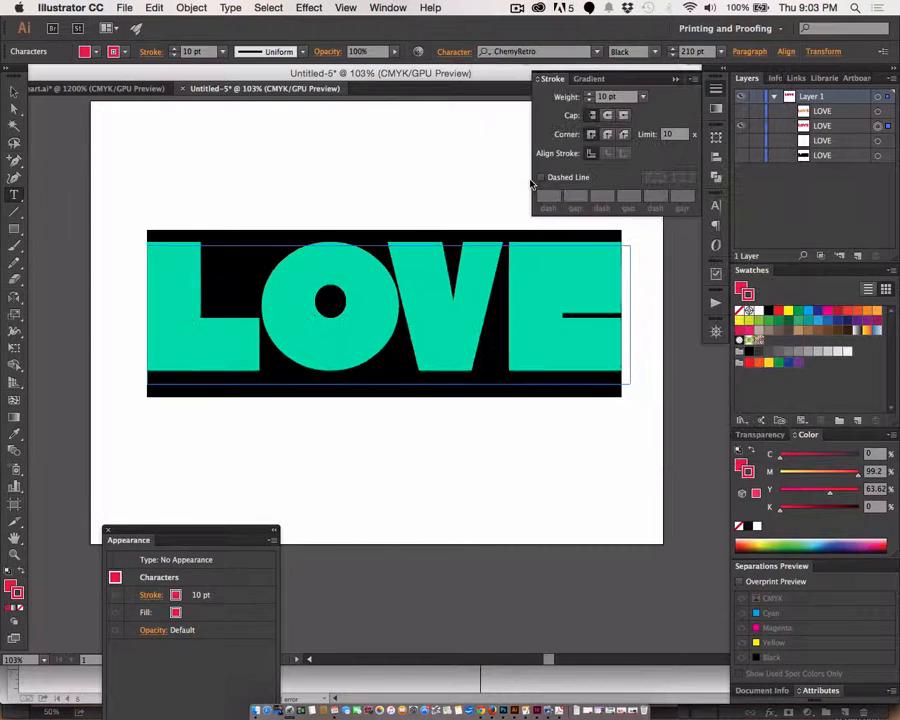
Step: Make all four LOVE copies visible again and deselect the text
click(743, 120)
click(742, 111)
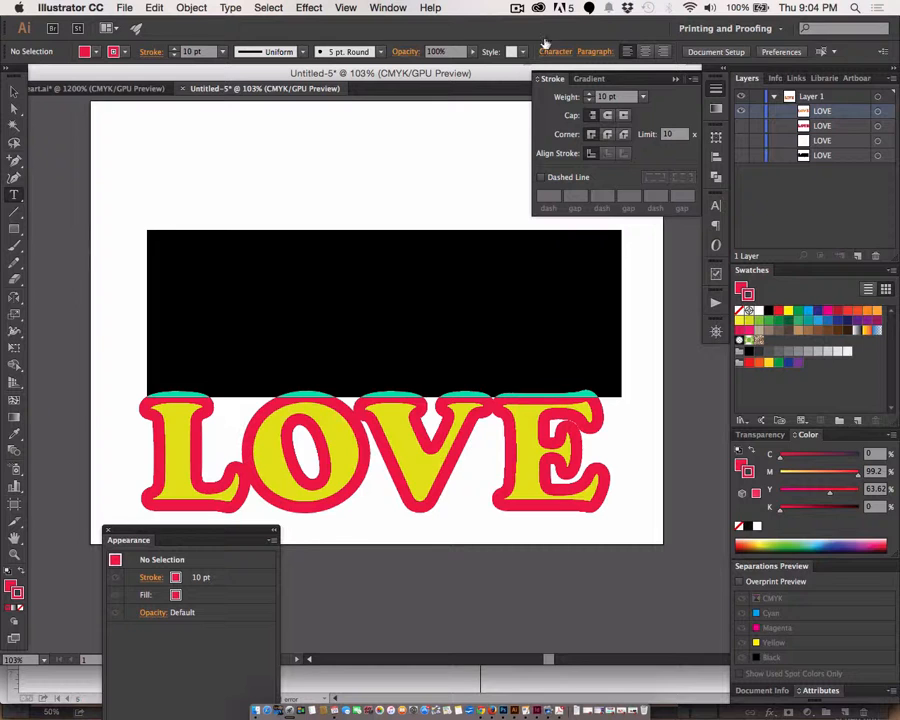
click(556, 51)
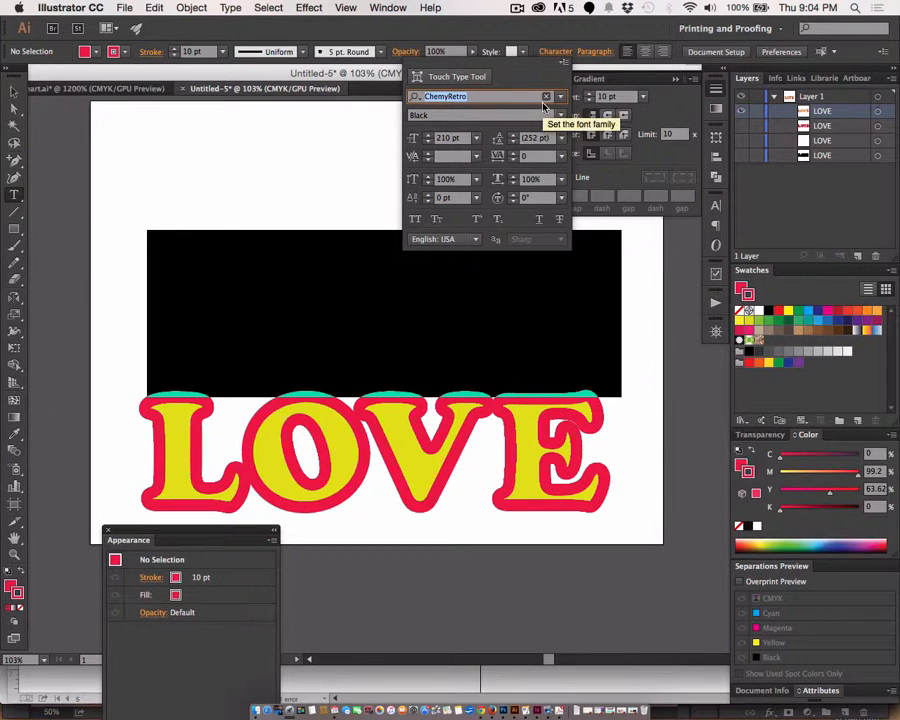
click(821, 229)
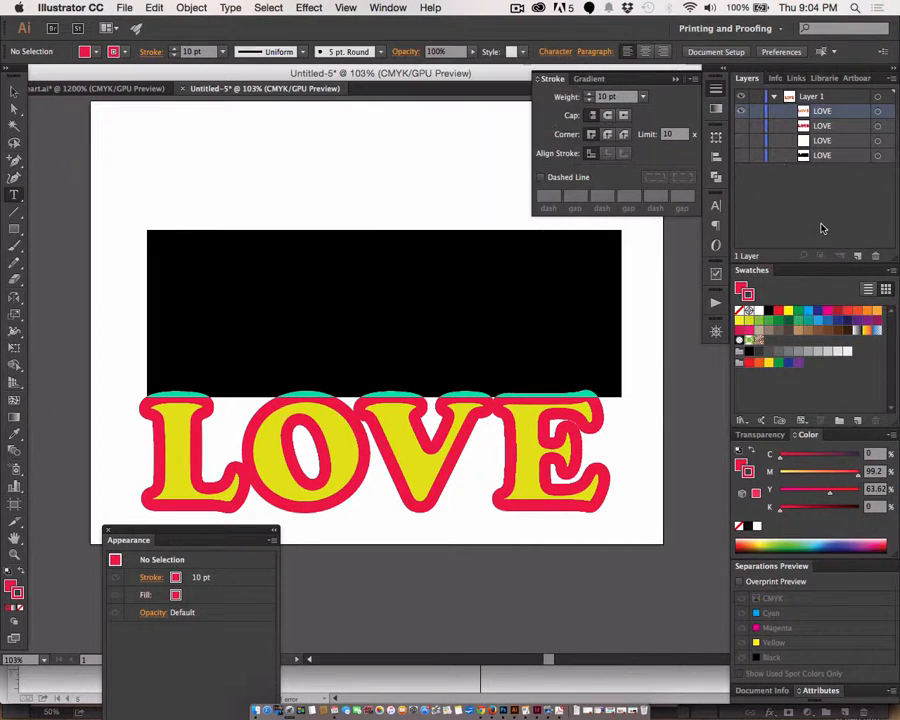
click(741, 125)
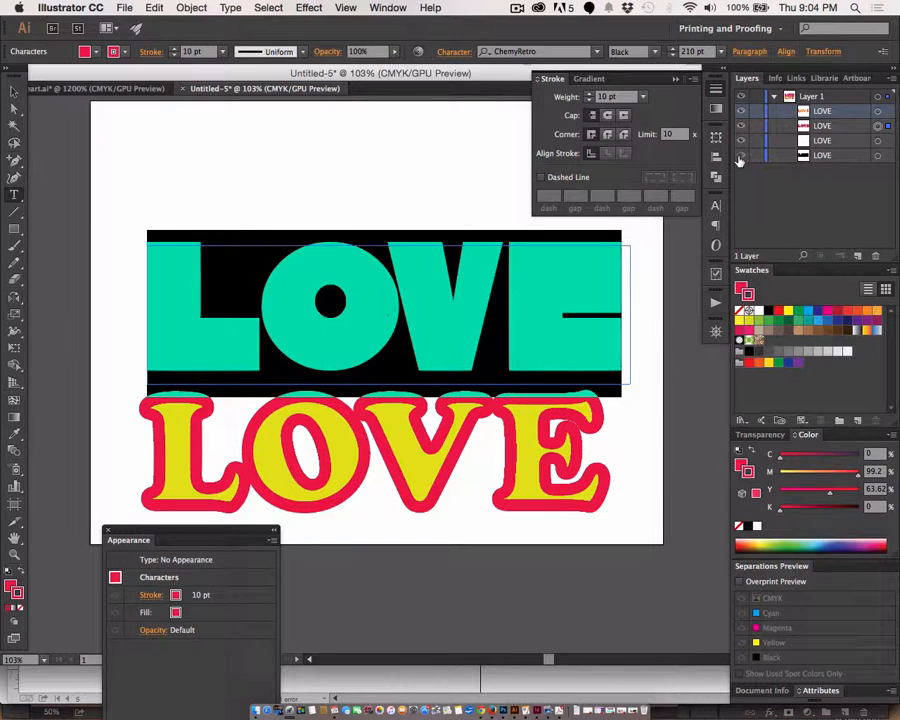
click(741, 156)
click(14, 91)
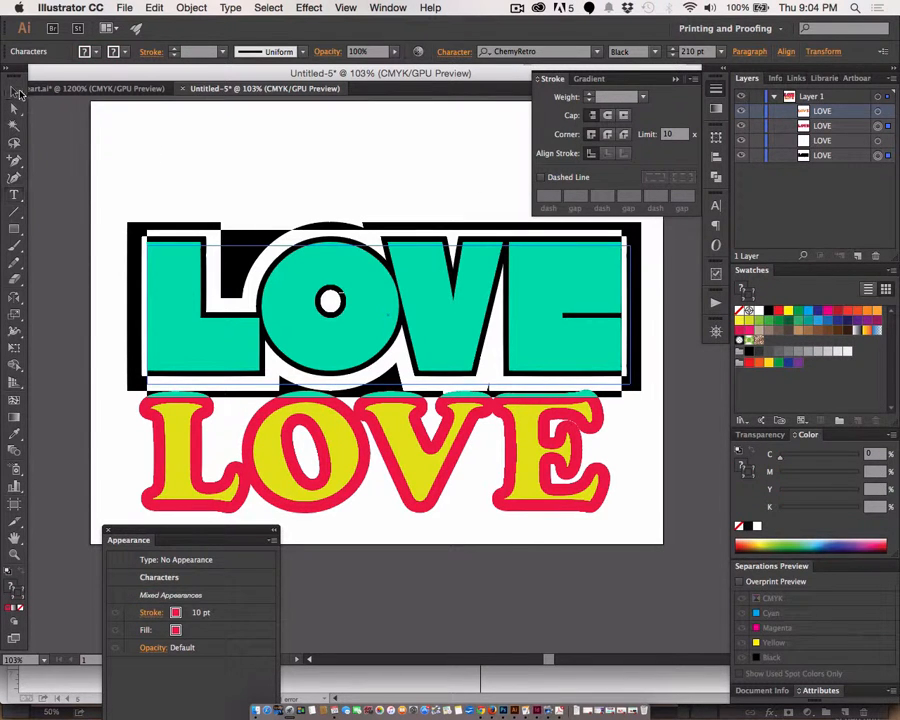
click(136, 139)
Step: Remove the stroke from the red ChemyRetro LOVE copy, leaving only its fill, and deselect it
click(556, 311)
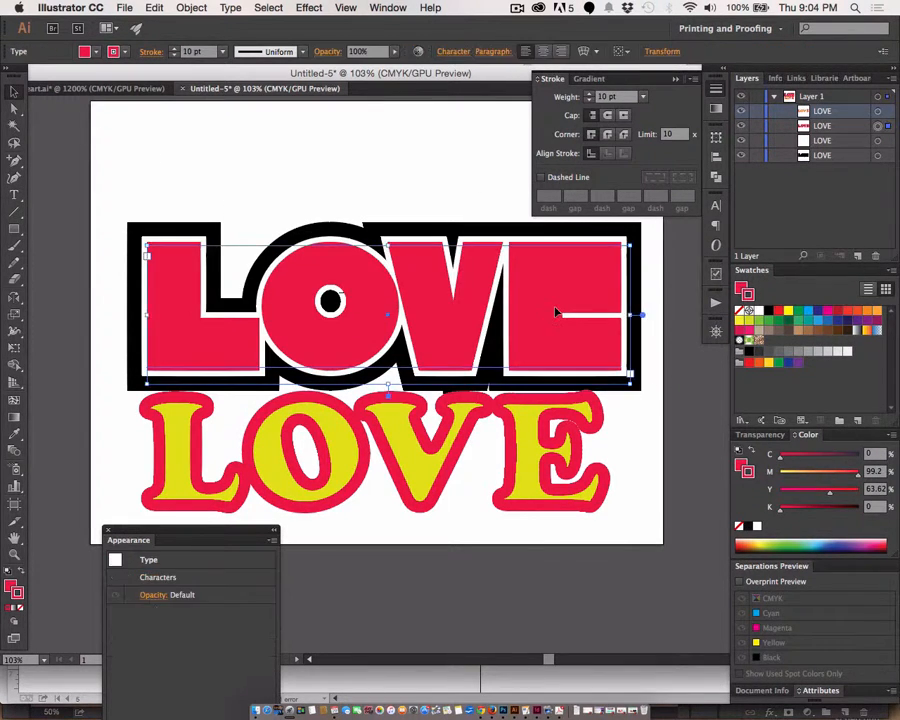
drag(556, 311, 485, 370)
click(21, 607)
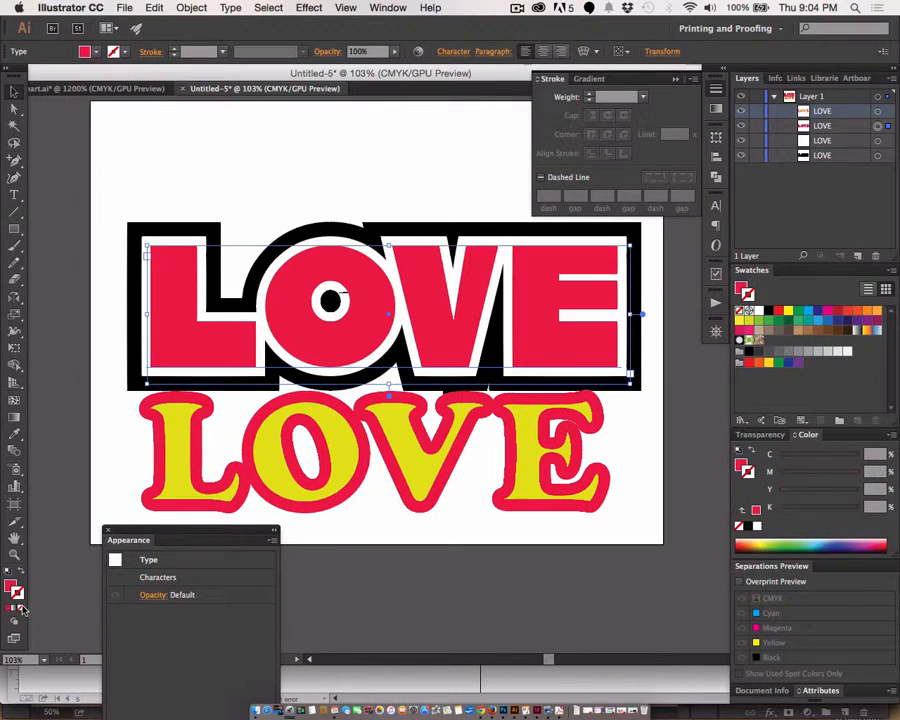
click(92, 487)
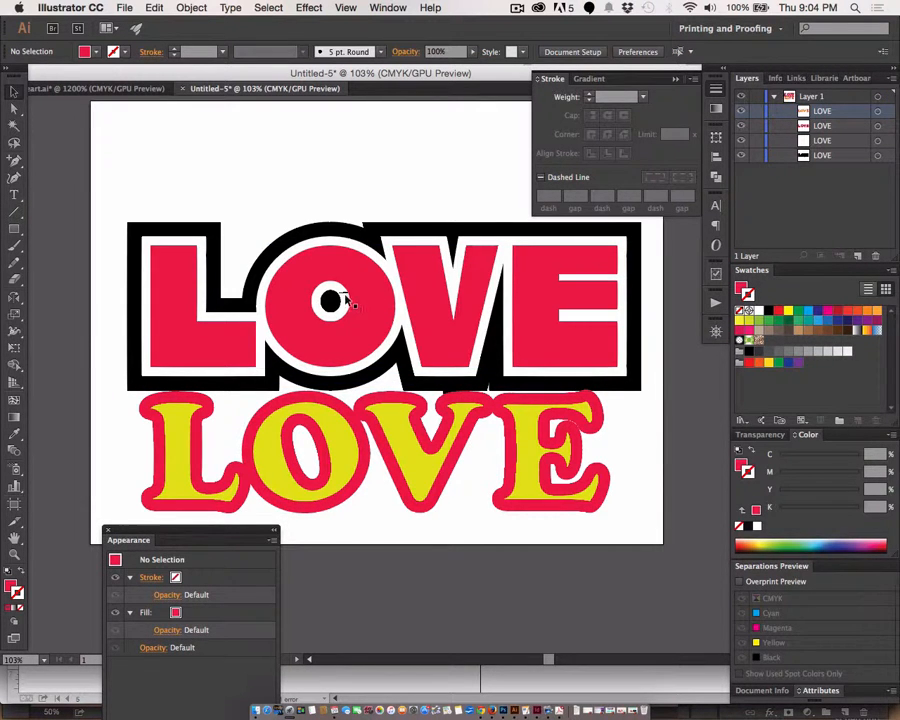
Step: Pull the stacked copies apart by moving the white LOVE copy down and right and the red one slightly up and left
drag(388, 328, 440, 415)
mouse_move(335, 300)
mouse_down()
mouse_move(380, 380)
mouse_move(330, 258)
mouse_move(298, 260)
mouse_up()
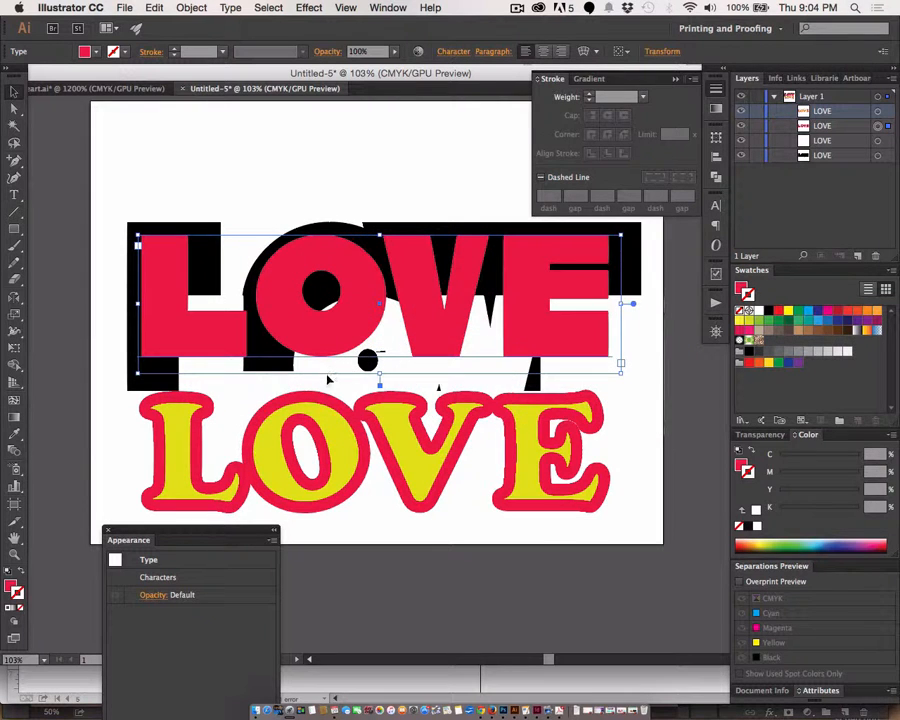
Step: Undo the moves of the red and white LOVE copies so the upper stack lines up again
key(super+z)
key(super+z)
key(super+z)
key(super+z)
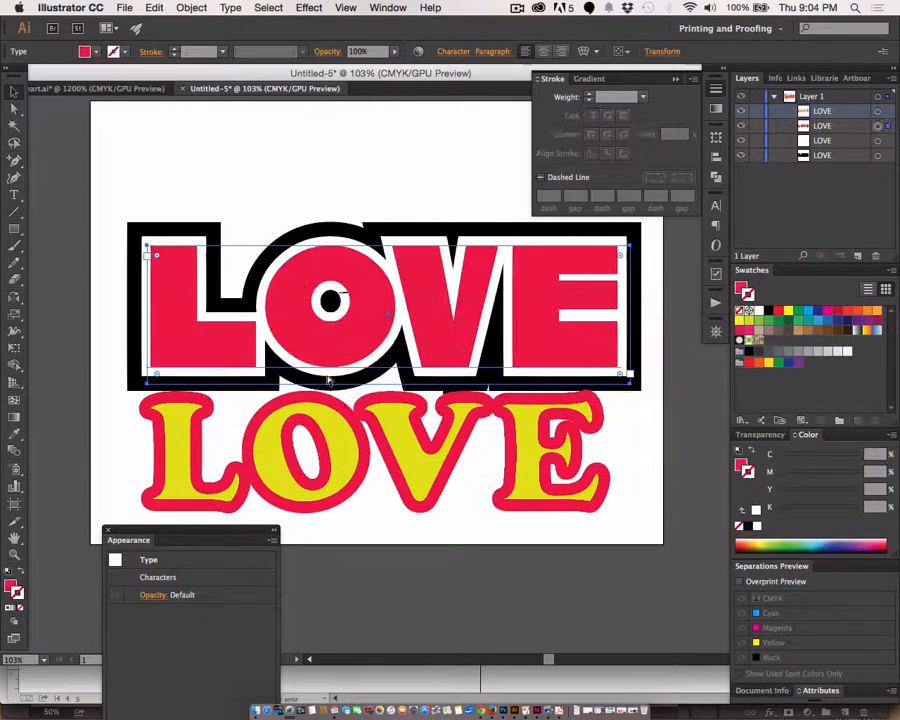
Step: Give the strokes of the three stacked upper LOVE copies round joins and round caps, comparing with a mitered corner, and deselect them
drag(150, 180, 388, 370)
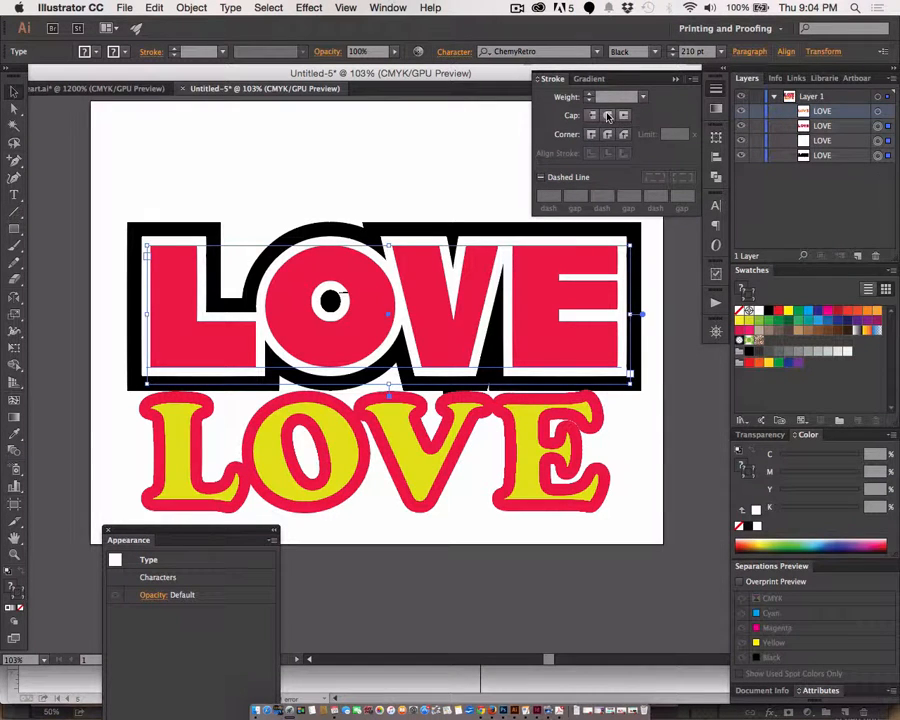
click(608, 134)
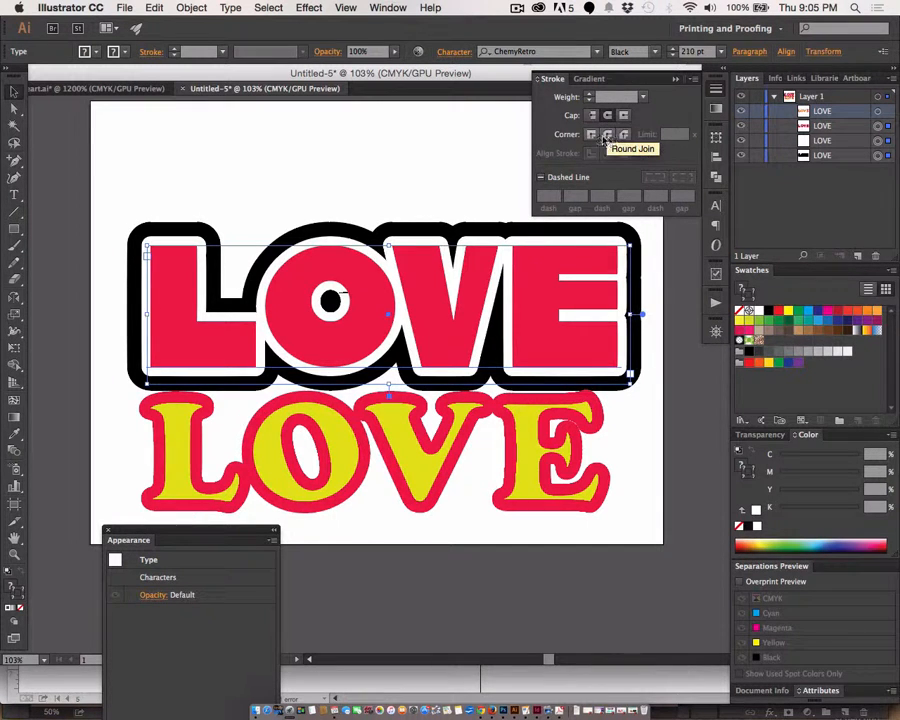
click(590, 135)
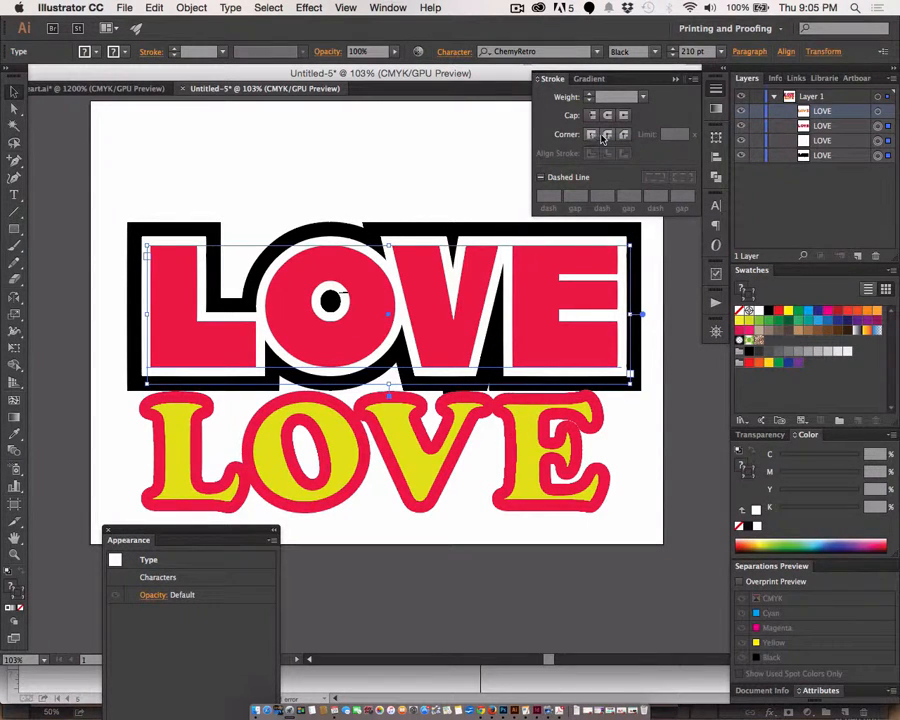
click(608, 134)
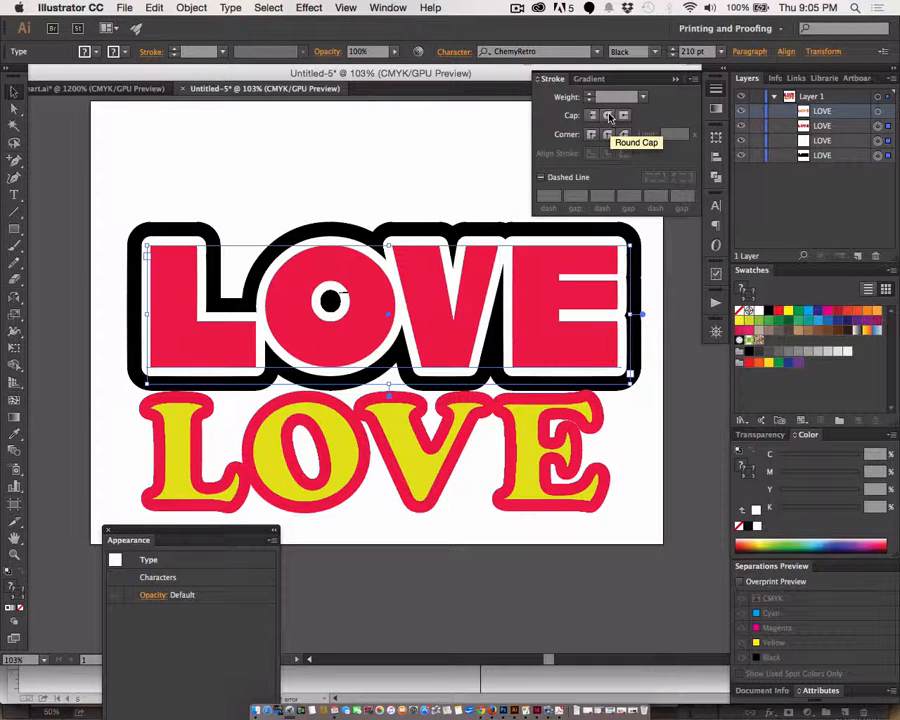
click(608, 116)
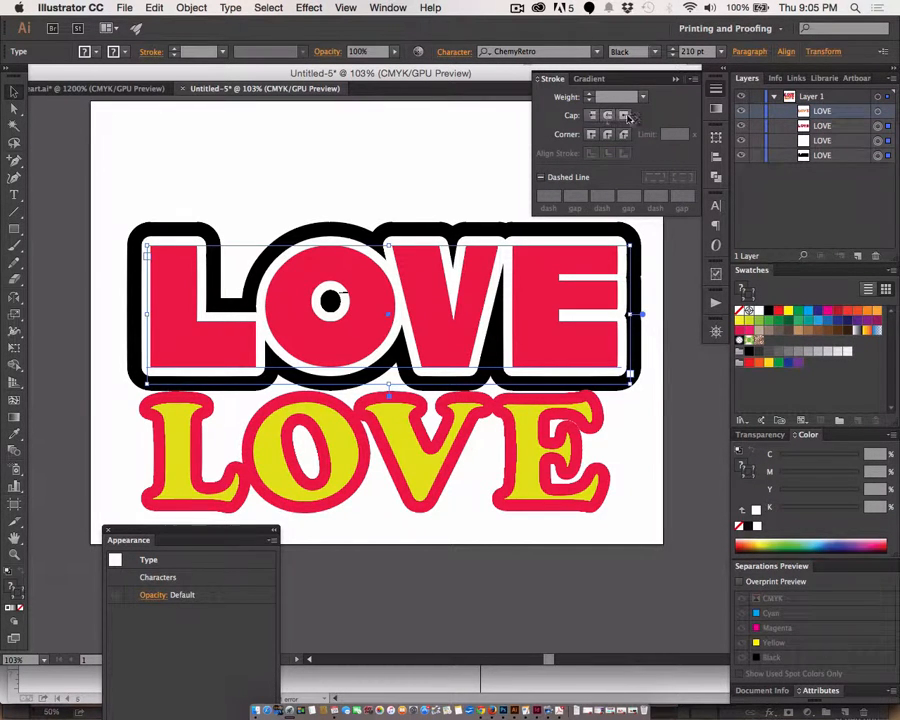
click(455, 196)
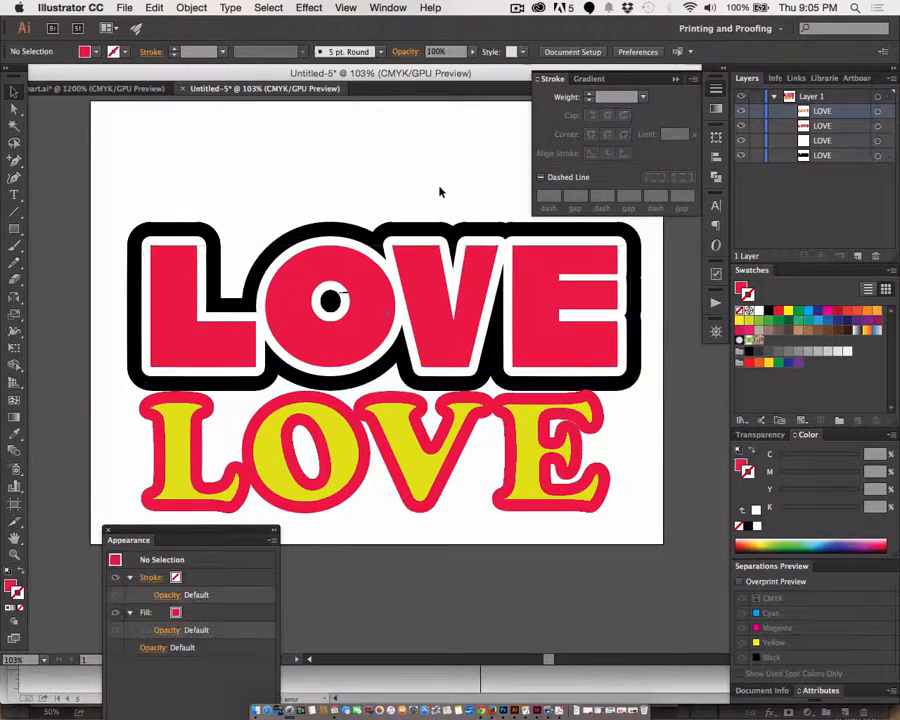
Step: Pull the stacked upper LOVE copies apart around the centre of the O to inspect the black sliver
key(z)
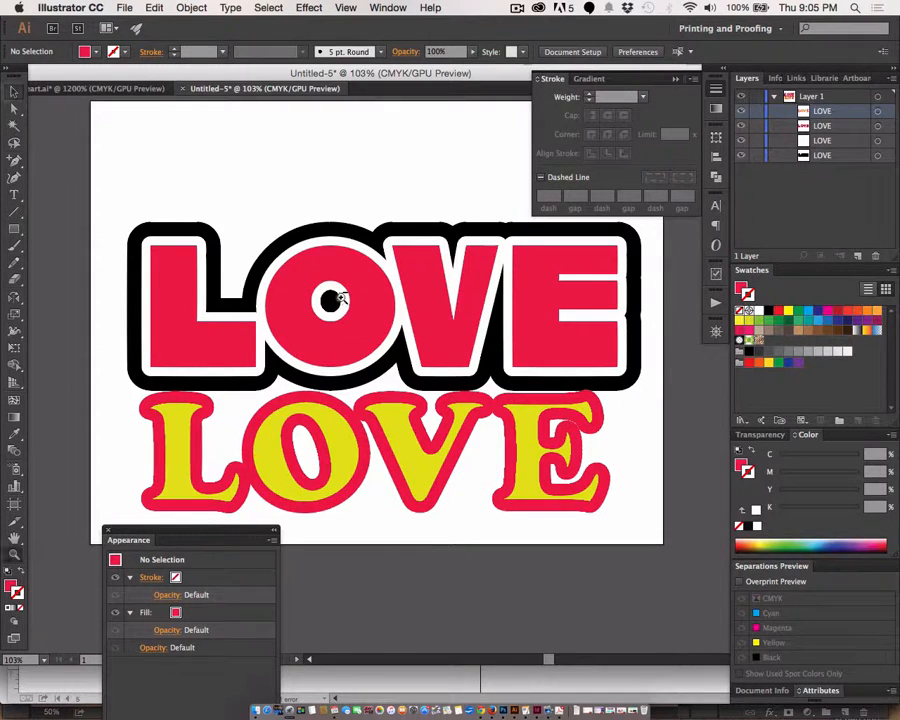
drag(344, 294, 708, 588)
click(10, 92)
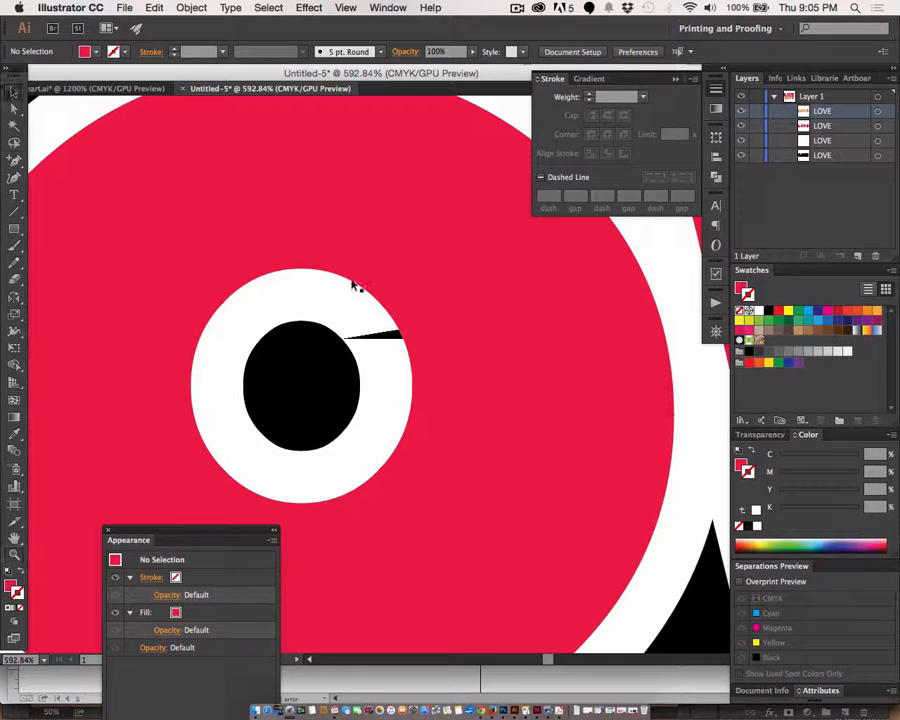
click(380, 331)
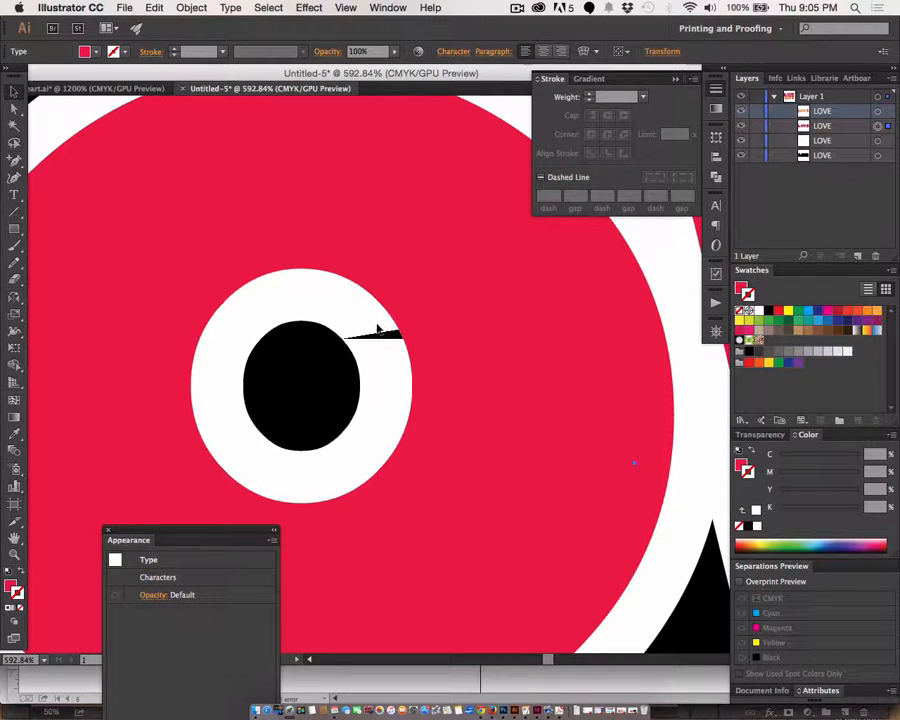
drag(380, 331, 796, 645)
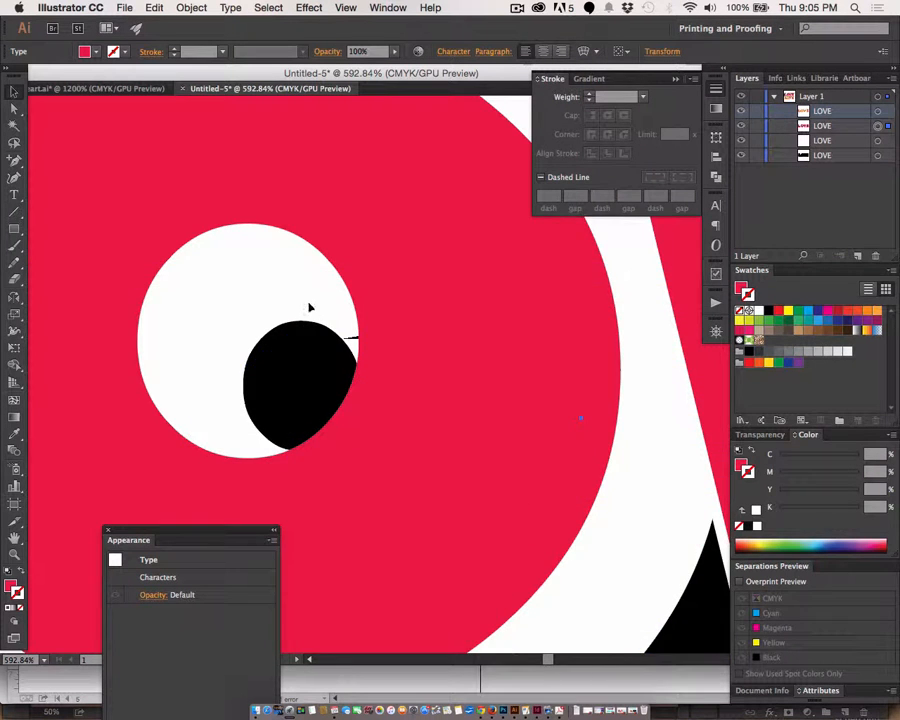
drag(310, 307, 578, 529)
drag(266, 351, 576, 500)
drag(319, 407, 227, 359)
Step: Undo the moves of the upper LOVE copies around the O
key(super+z)
key(super+z)
key(super+z)
key(super+z)
key(super+z)
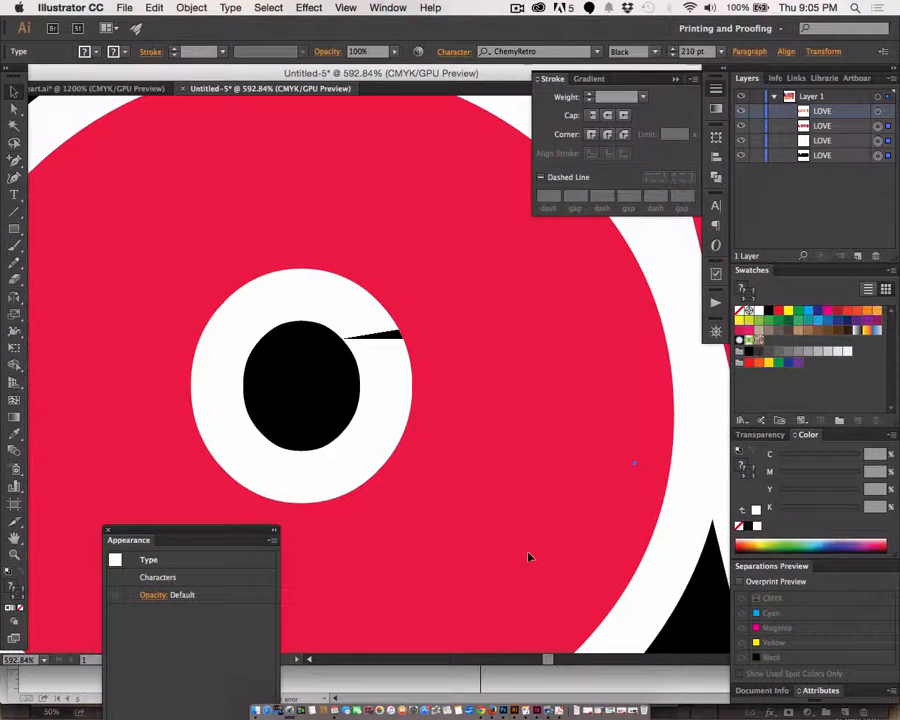
Step: Convert the three stacked upper LOVE text copies to outlines and deselect them
key(super+minus)
key(super+minus)
key(super+minus)
key(super+minus)
key(super+minus)
key(super+minus)
key(super+minus)
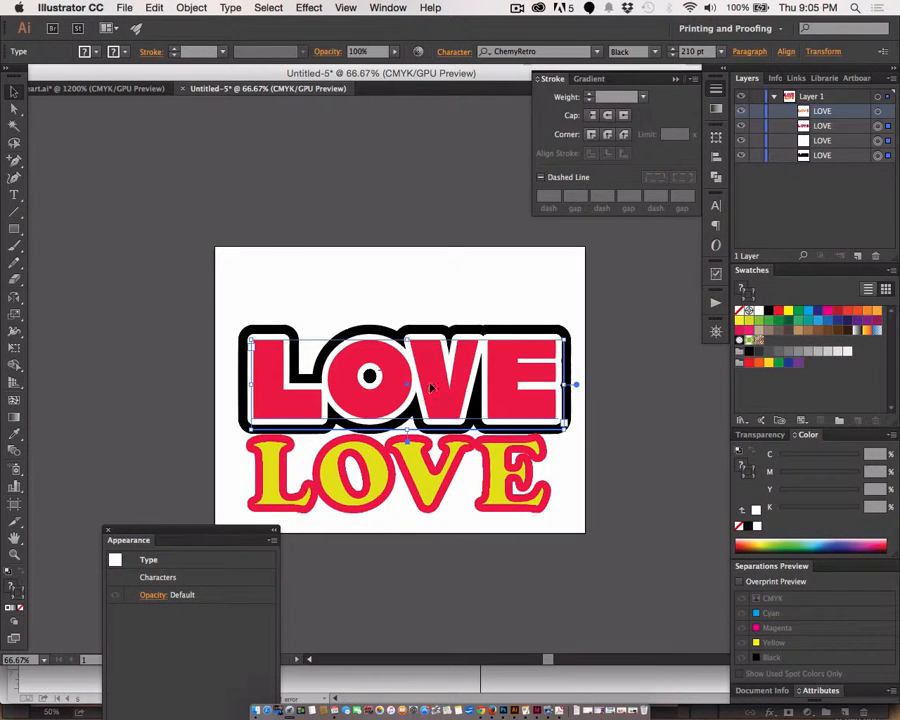
drag(225, 259, 443, 366)
click(223, 9)
mouse_move(311, 287)
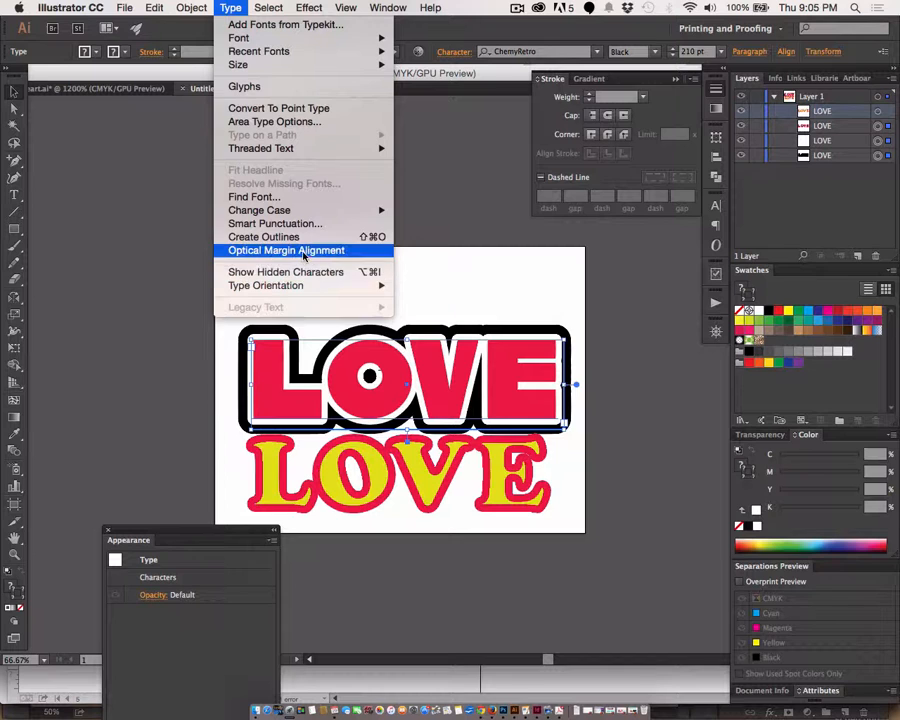
click(300, 240)
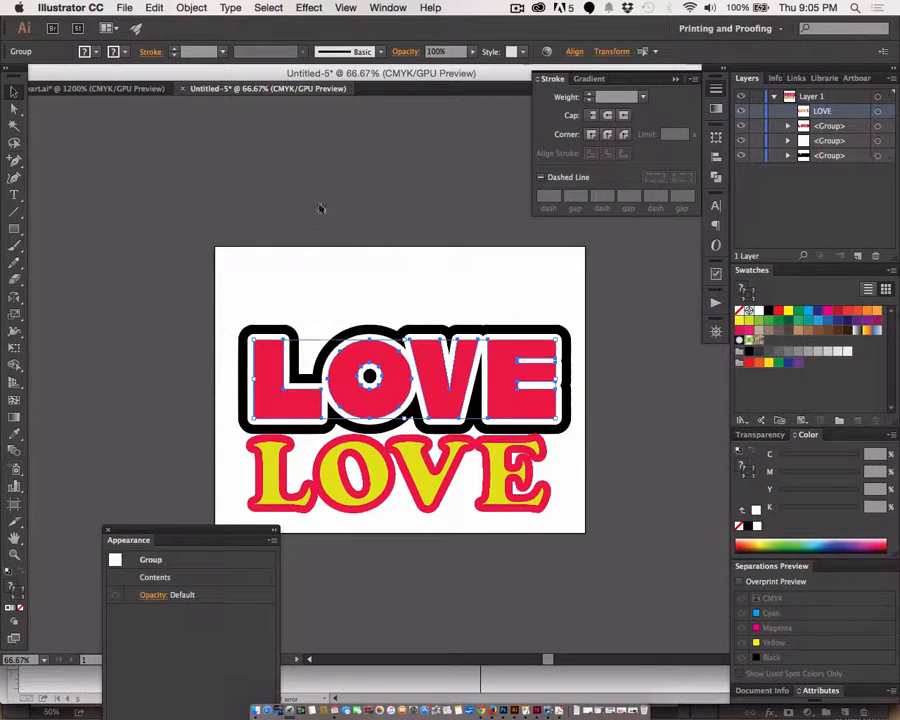
click(318, 204)
Step: Separate the red and white outlined LOVE groups from the black one and try inside and outside stroke alignment on the white group
click(352, 372)
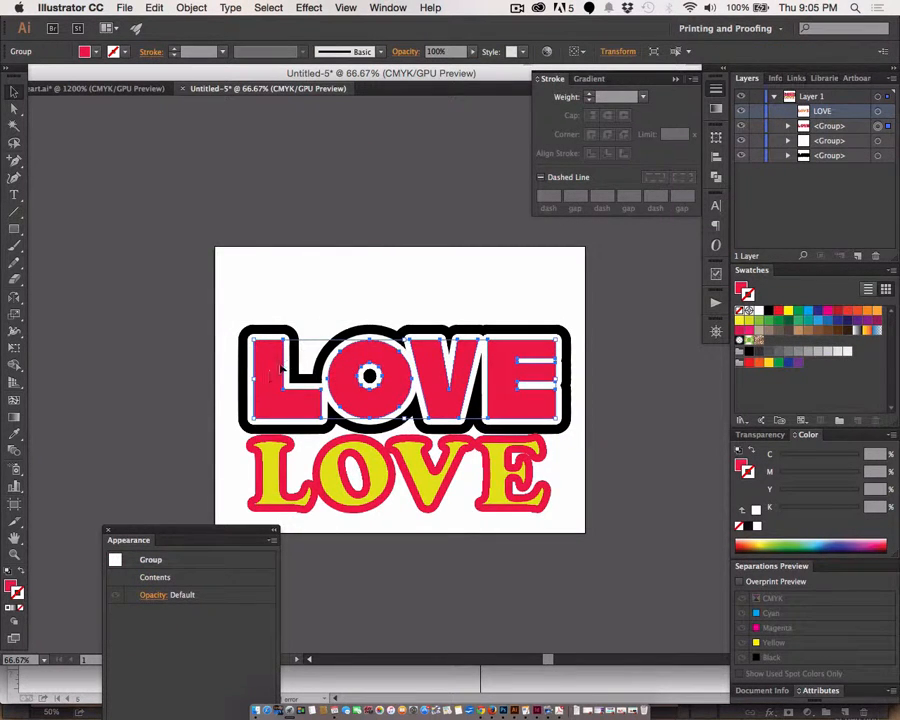
drag(271, 361, 383, 357)
mouse_move(270, 361)
mouse_down()
mouse_move(290, 279)
mouse_move(306, 267)
mouse_up()
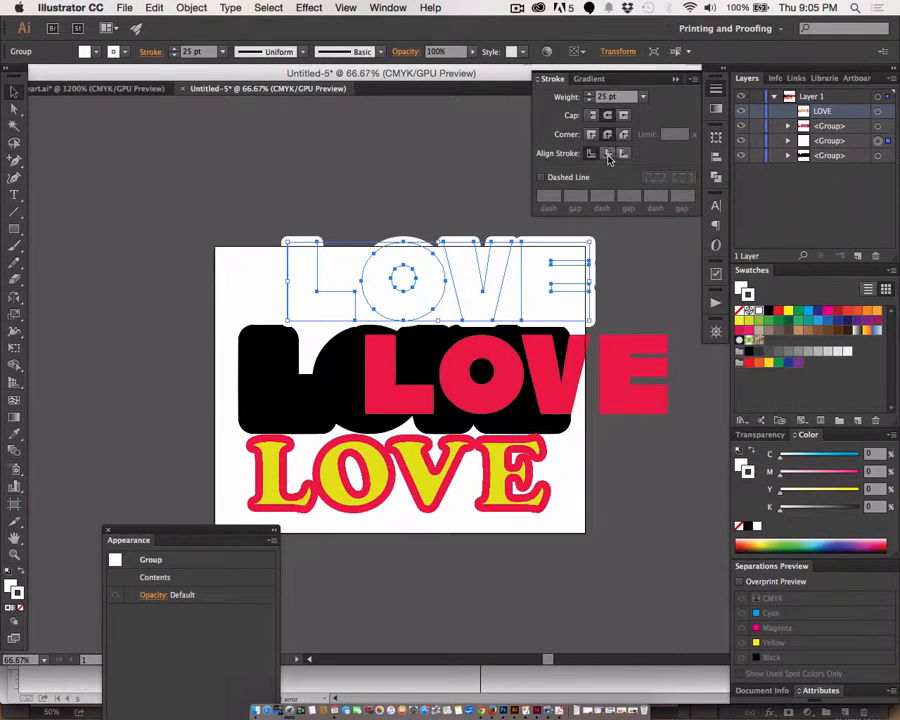
click(608, 155)
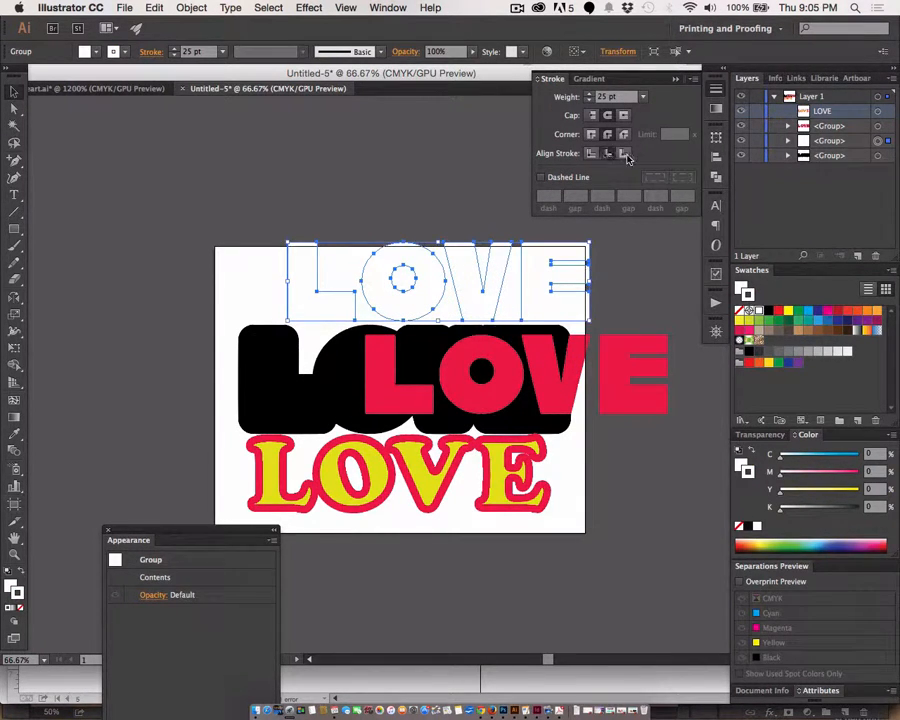
click(623, 152)
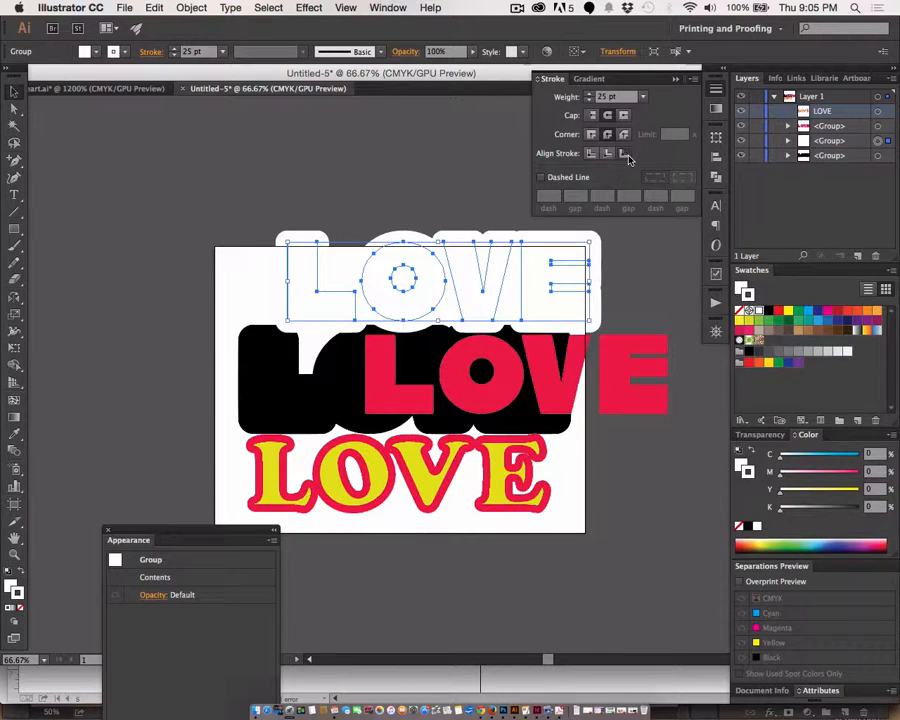
click(617, 370)
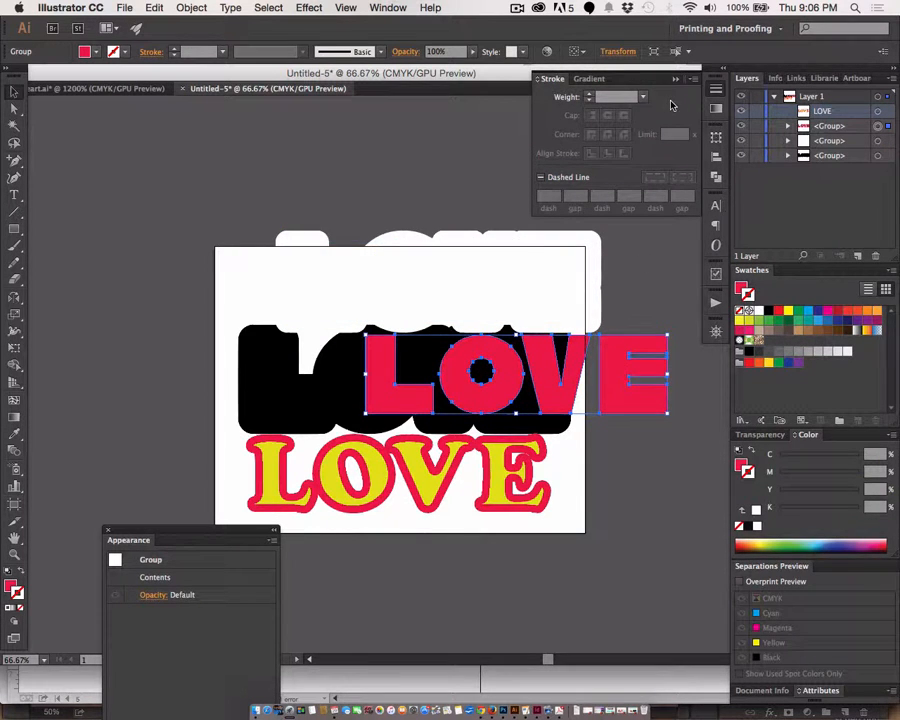
click(253, 408)
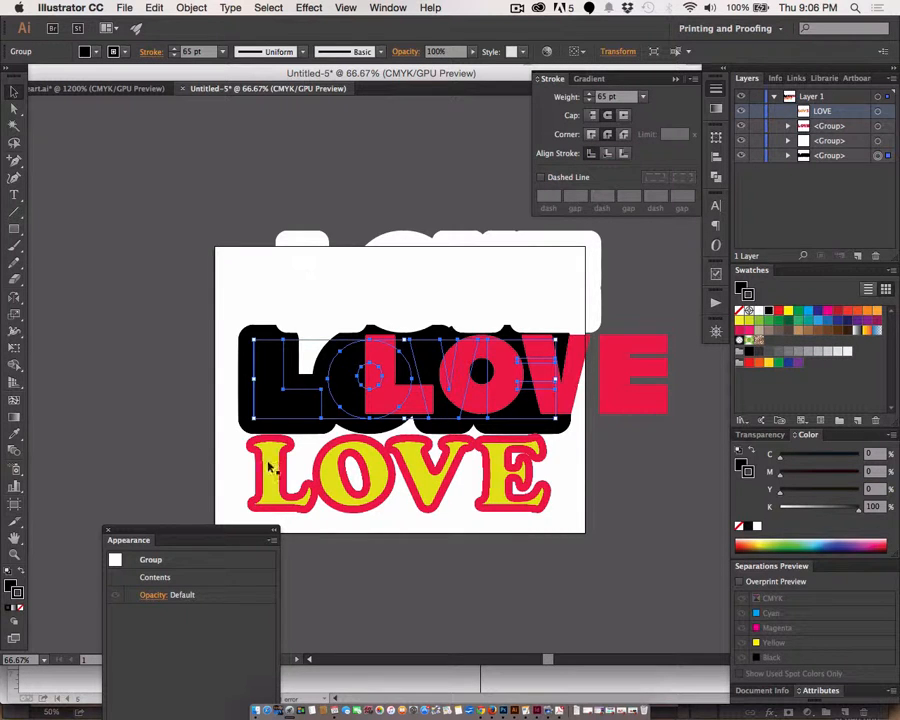
Step: Move the yellow LOVE text to the upper part of the artboard and convert it to outlines
drag(267, 463, 210, 287)
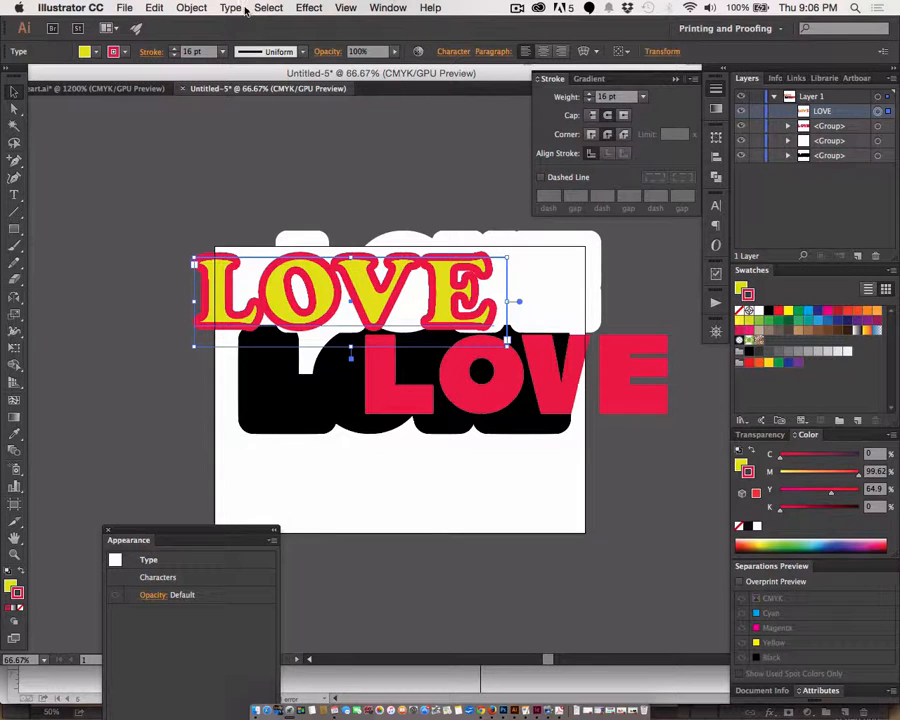
click(229, 8)
mouse_move(263, 290)
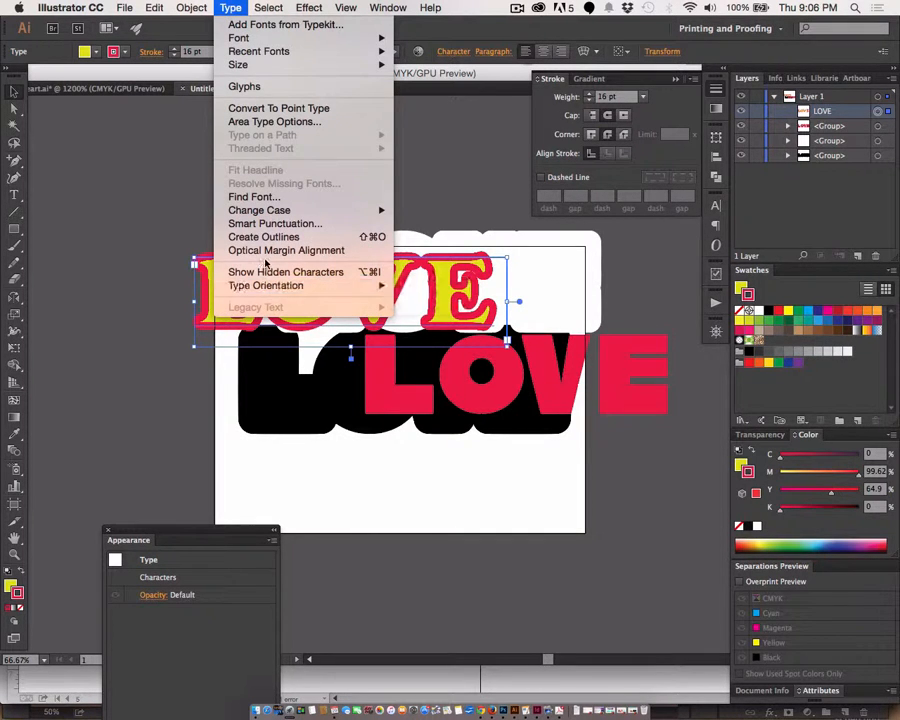
click(264, 237)
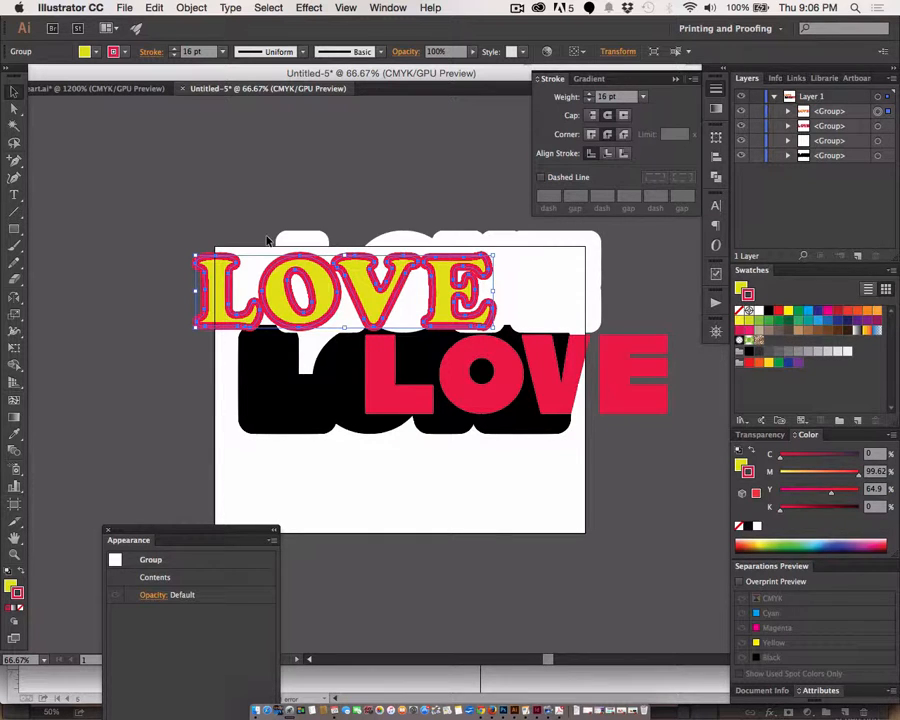
Step: Undo the yellow LOVE's outlining and move, plus the stroke alignment changes and moves of the red and white groups
key(ctrl+z)
key(ctrl+z)
key(ctrl+z)
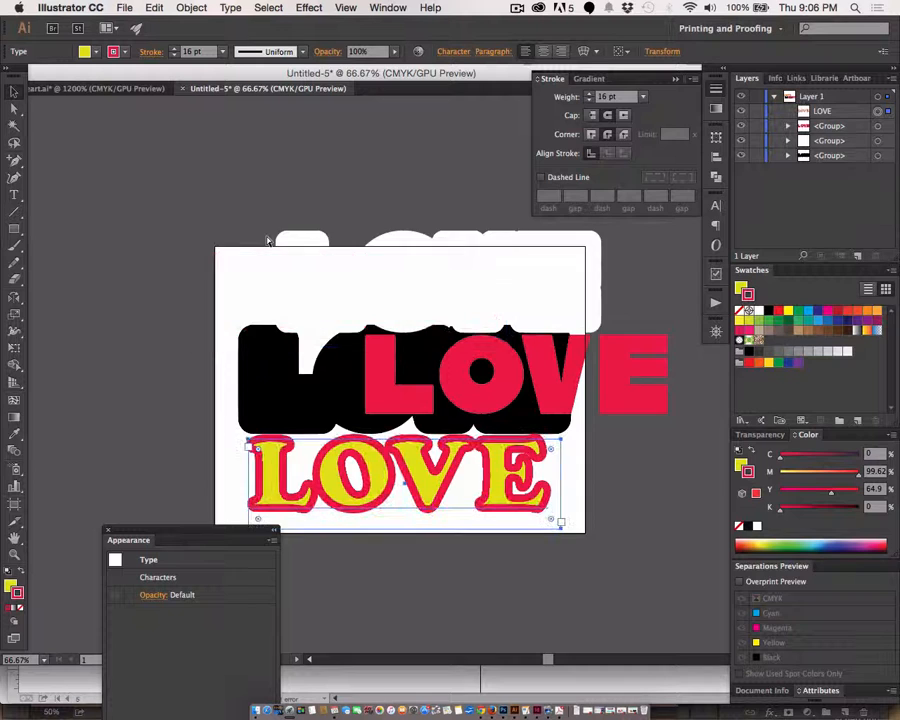
key(ctrl+z)
key(ctrl+z)
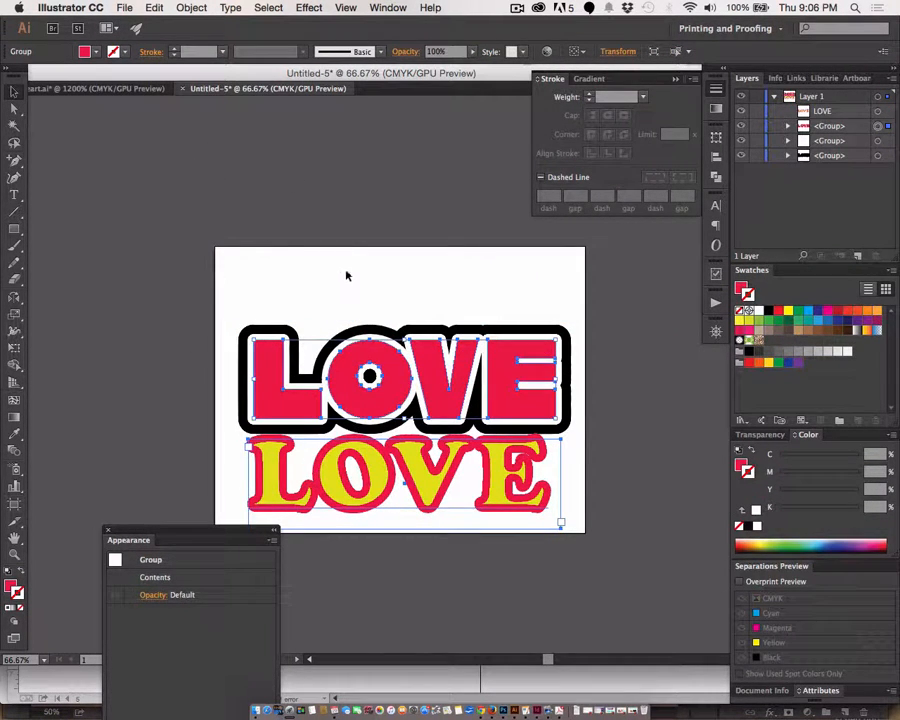
key(ctrl+z)
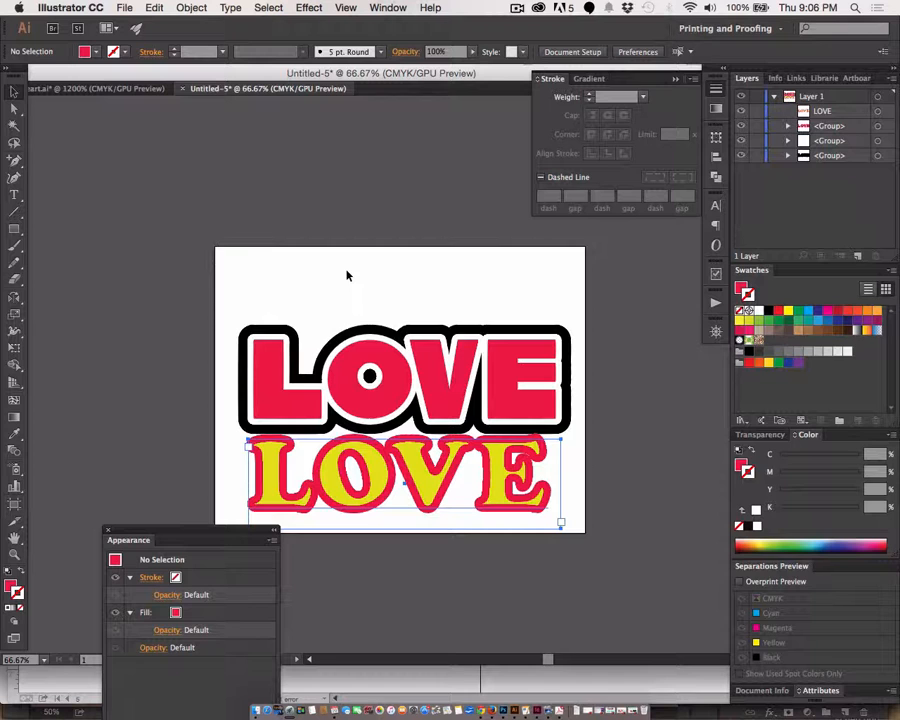
click(517, 8)
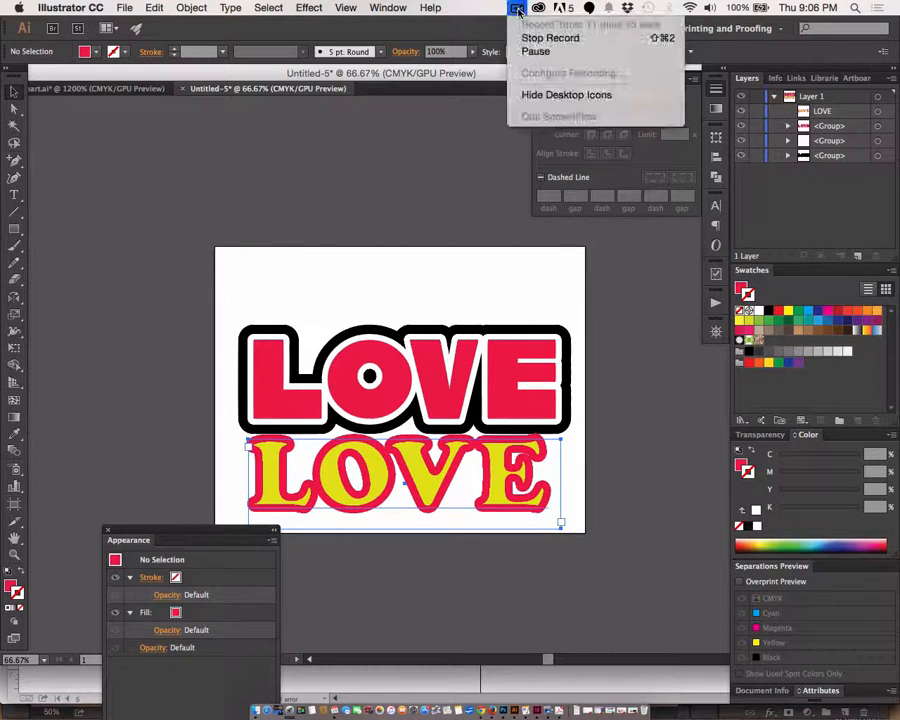